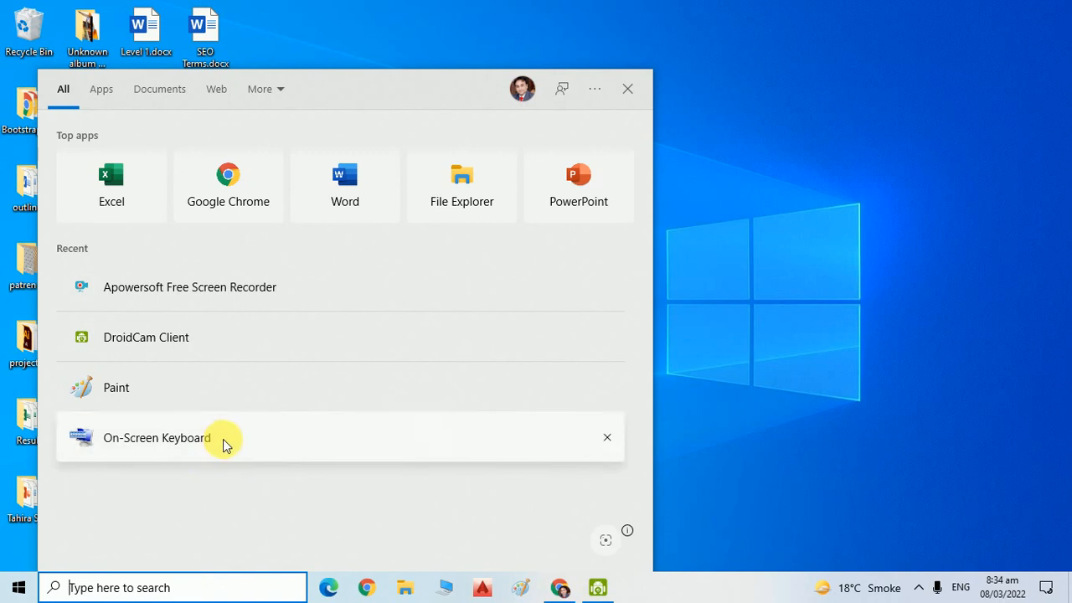
# Launch Microsoft Excel from the Top apps list in Windows search.
pyautogui.click(132, 211)
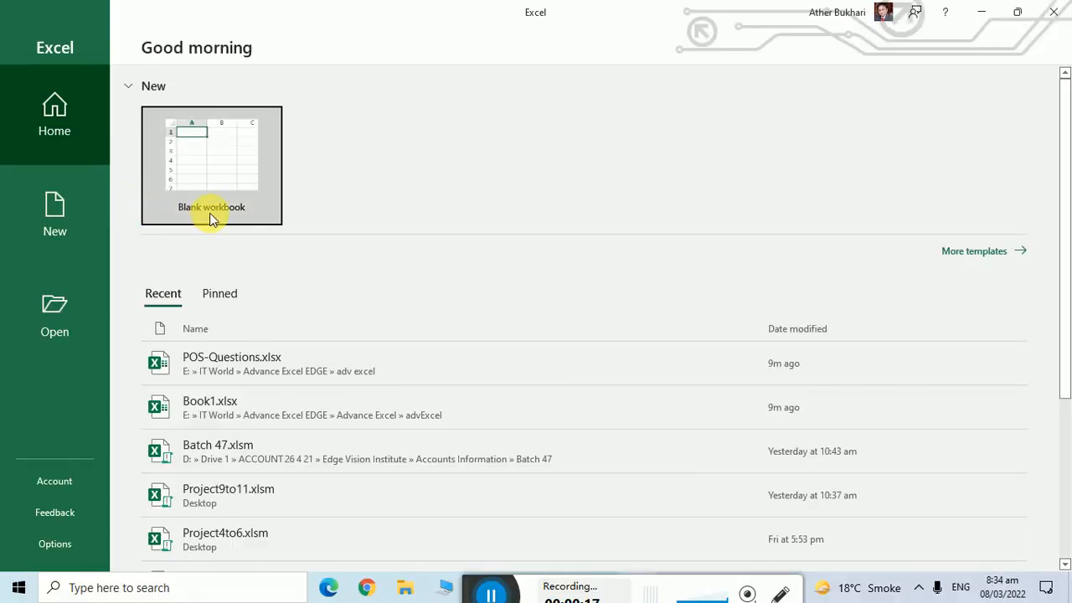
# Create a new blank workbook, Book1, from the Excel start screen.
pyautogui.click(211, 207)
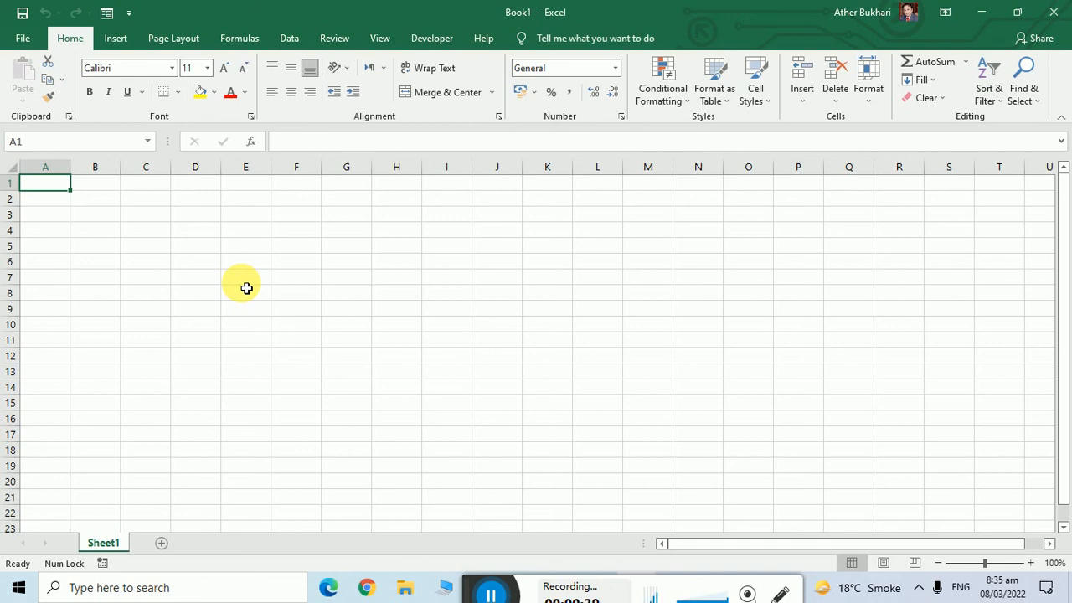
# Enter the headings Sr_no, Name, Address and Phone No across cells A1:D1.
pyautogui.press('Down')
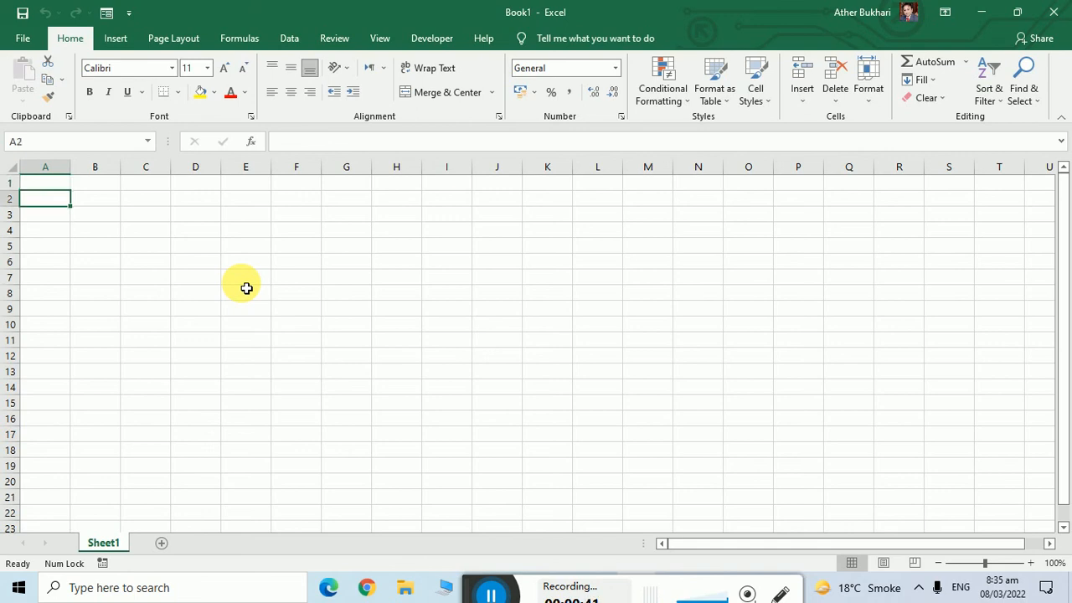
pyautogui.press('Up')
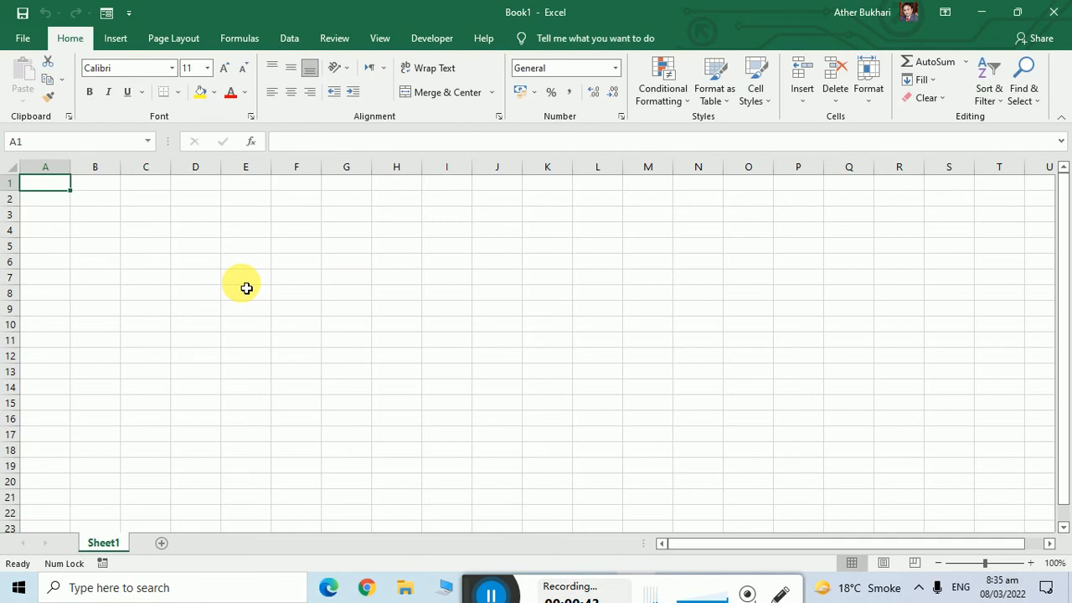
pyautogui.write('SR')
pyautogui.press('BackSpace')
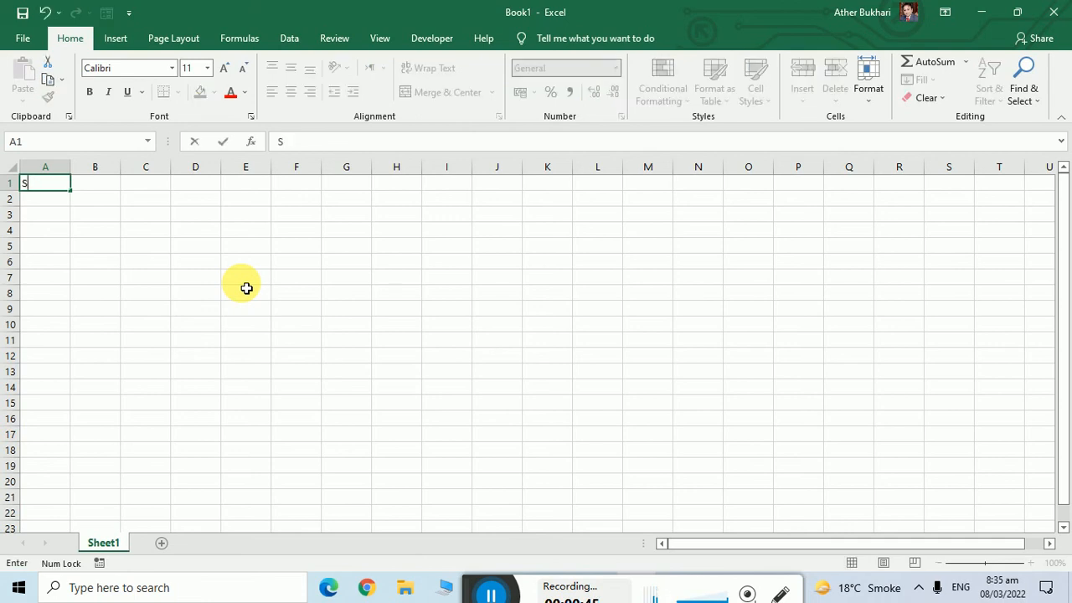
pyautogui.write('r_no')
pyautogui.press('Tab')
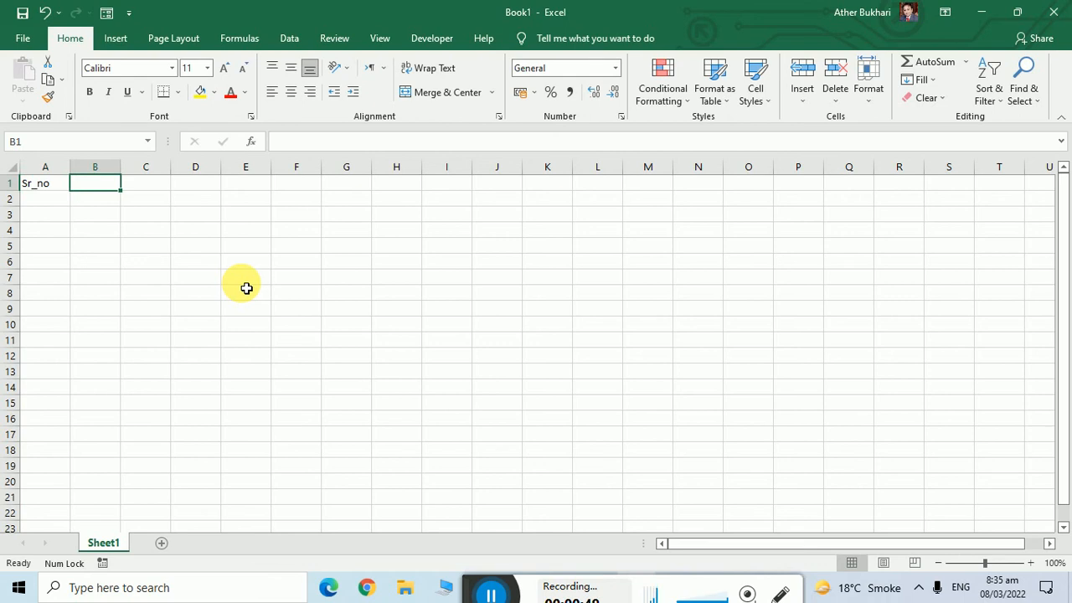
pyautogui.write('Name')
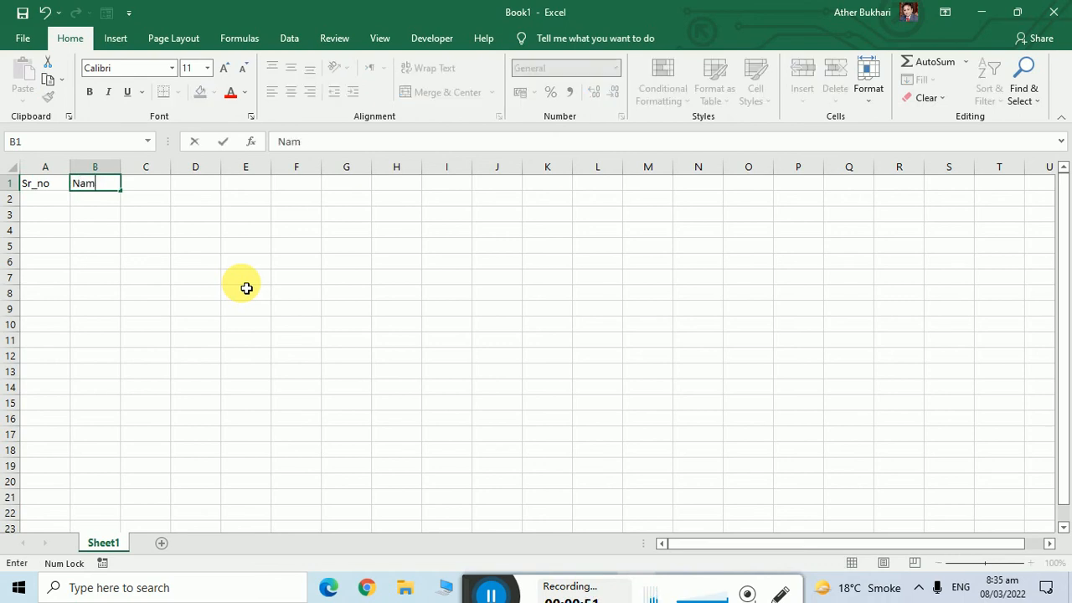
pyautogui.press('Tab')
pyautogui.write('Address')
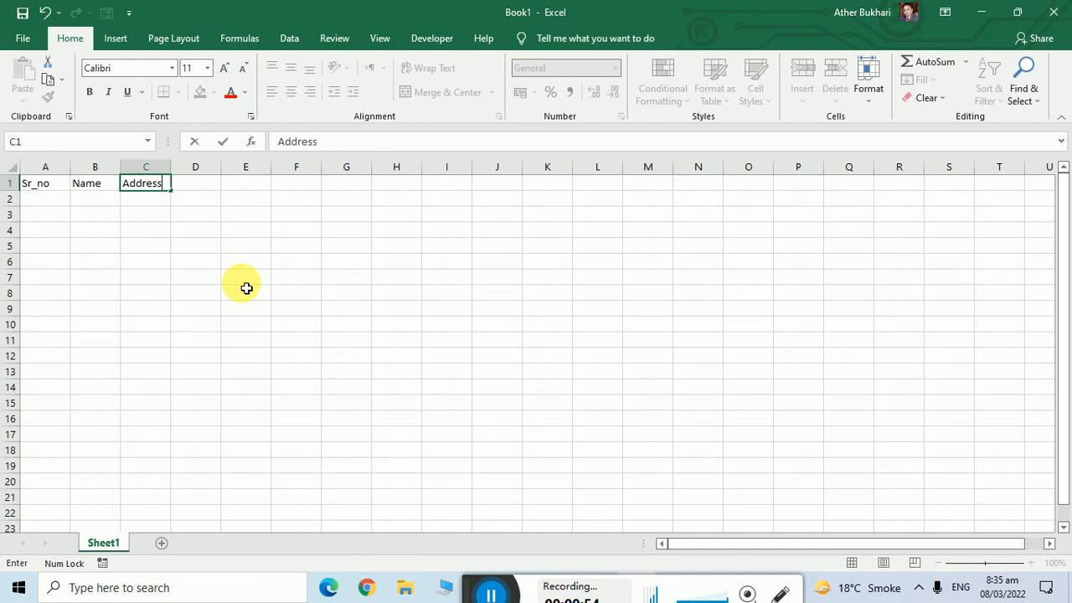
pyautogui.press('Tab')
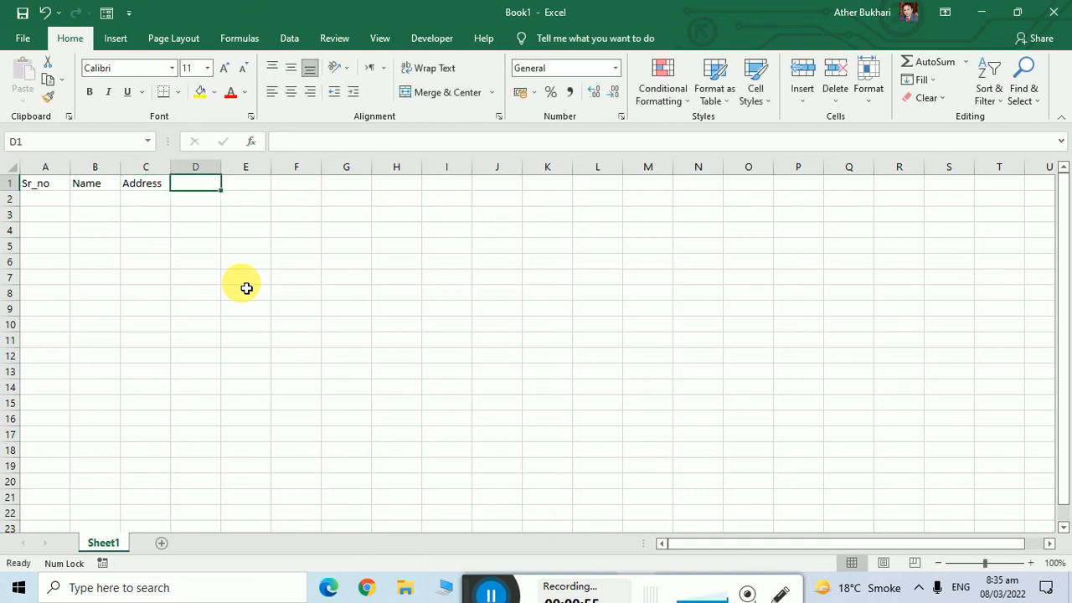
pyautogui.write('Phone')
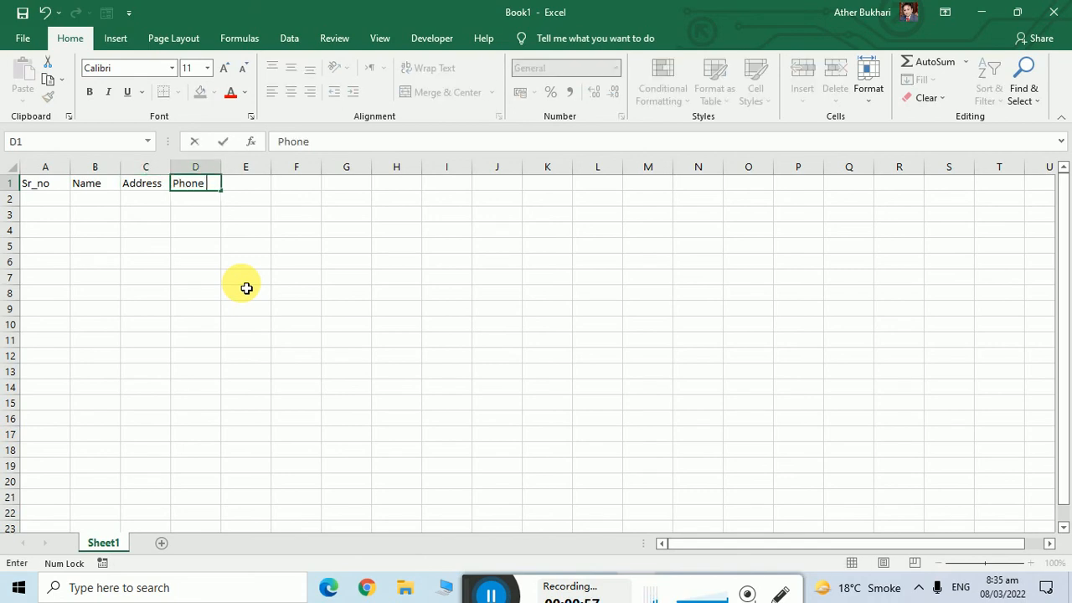
pyautogui.write(' No')
pyautogui.press('Tab')
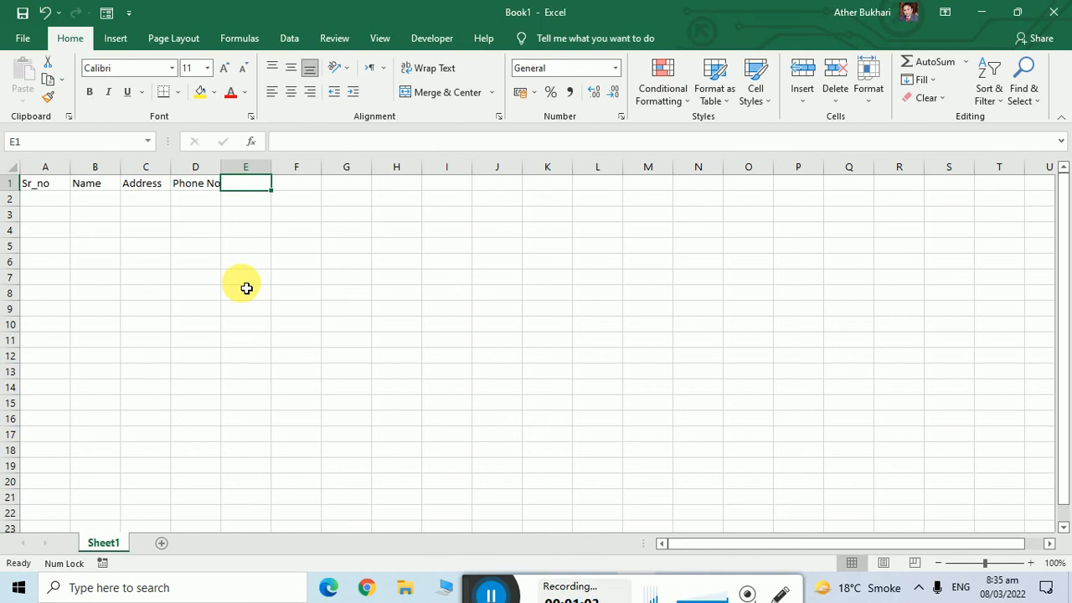
# Insert a new column B before Name and give it the heading Title.
pyautogui.click(43, 200)
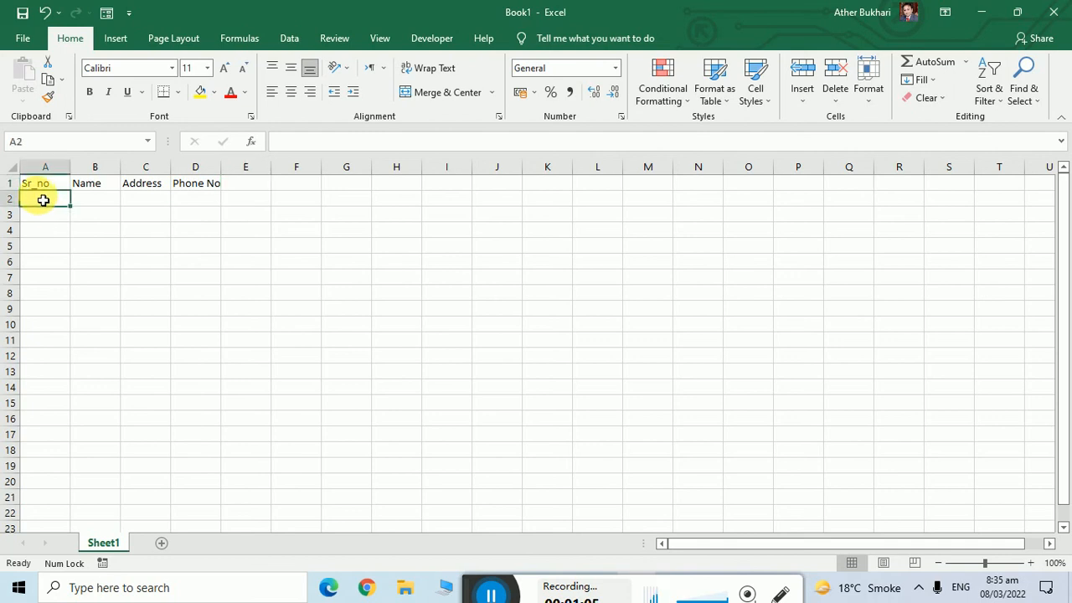
pyautogui.click(99, 188)
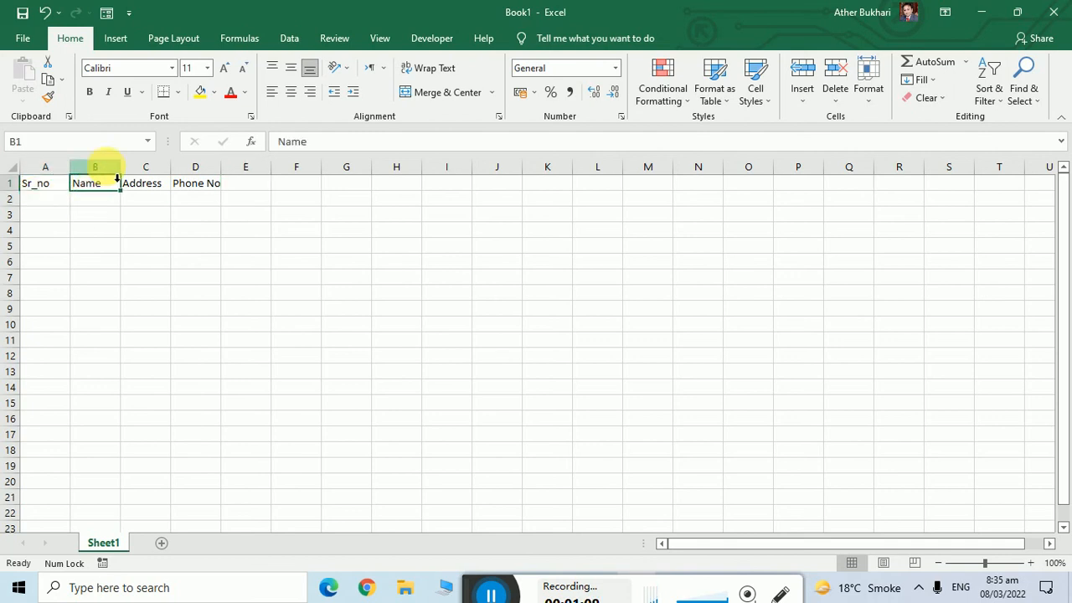
pyautogui.click(103, 167)
pyautogui.rightClick(103, 167)
pyautogui.click(160, 280)
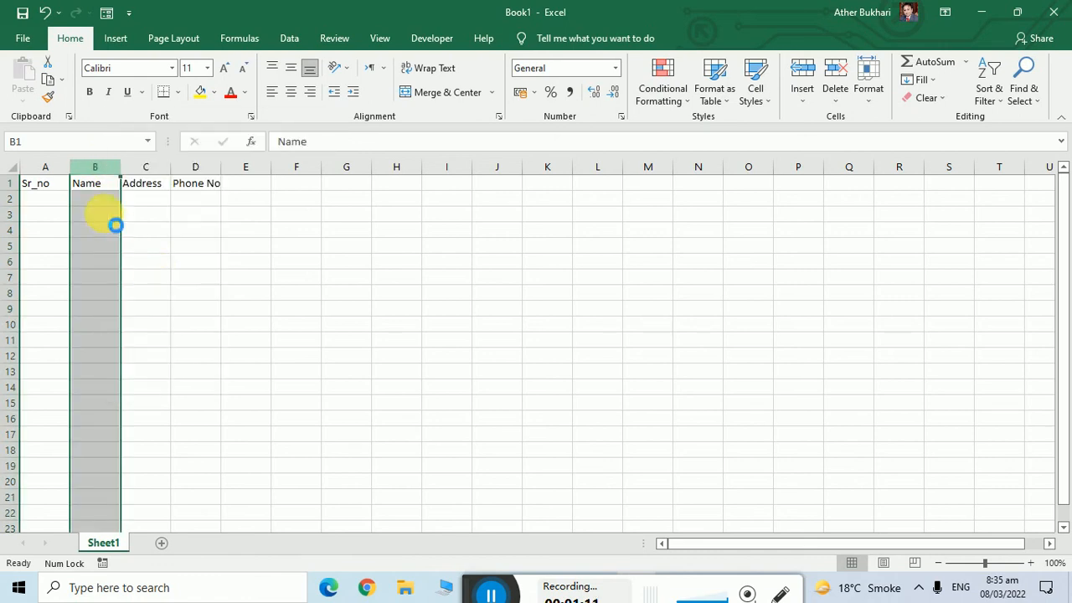
pyautogui.click(96, 186)
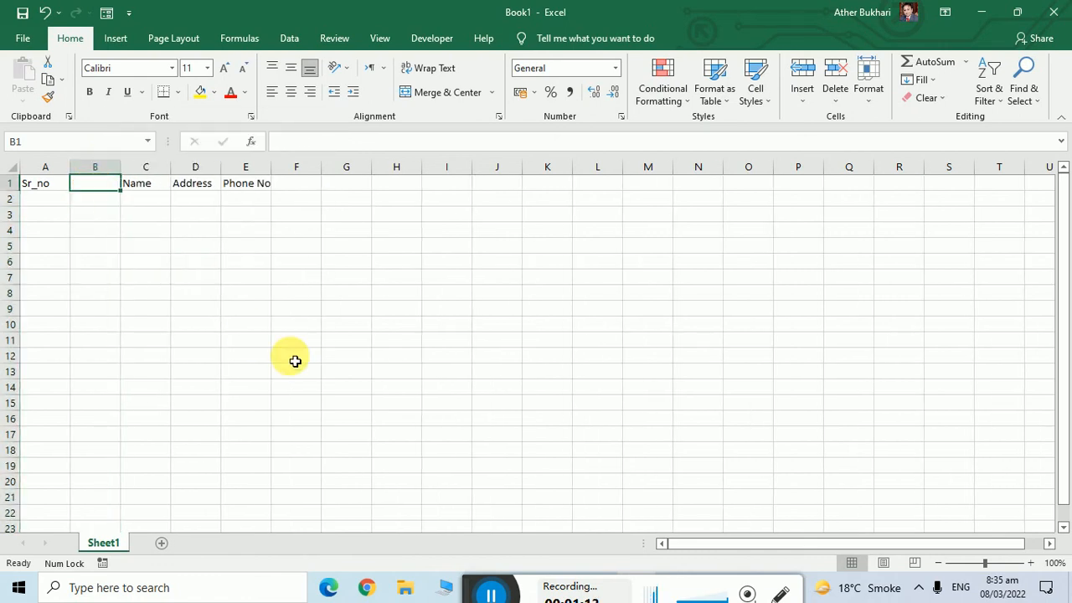
pyautogui.write('Title')
pyautogui.press('Return')
# Fill row 2 with serial 1, title Mr, a name, an address and a phone number.
pyautogui.press('Left')
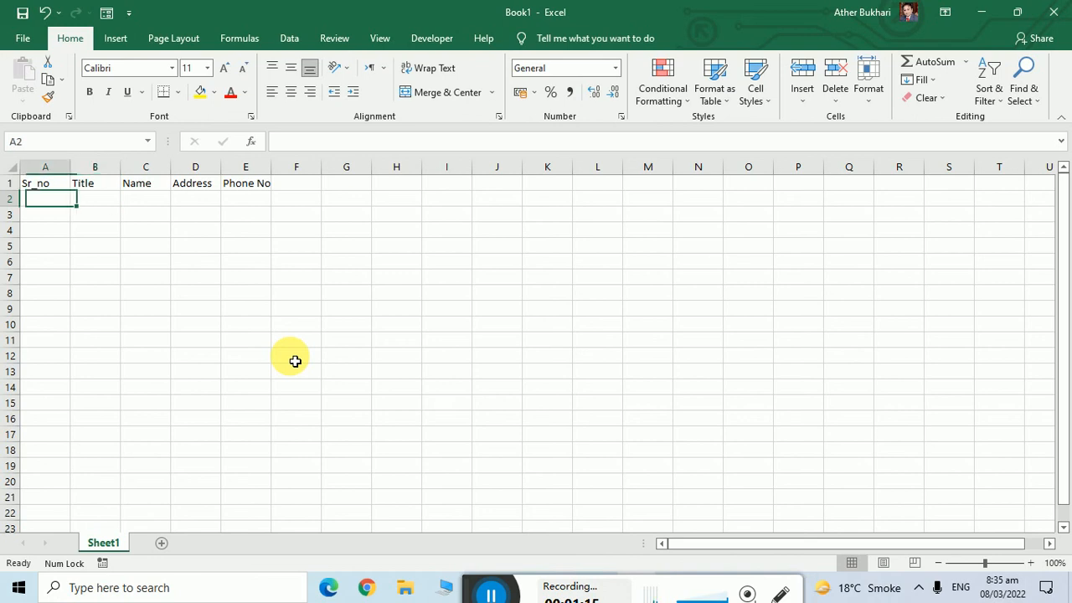
pyautogui.press('Tab')
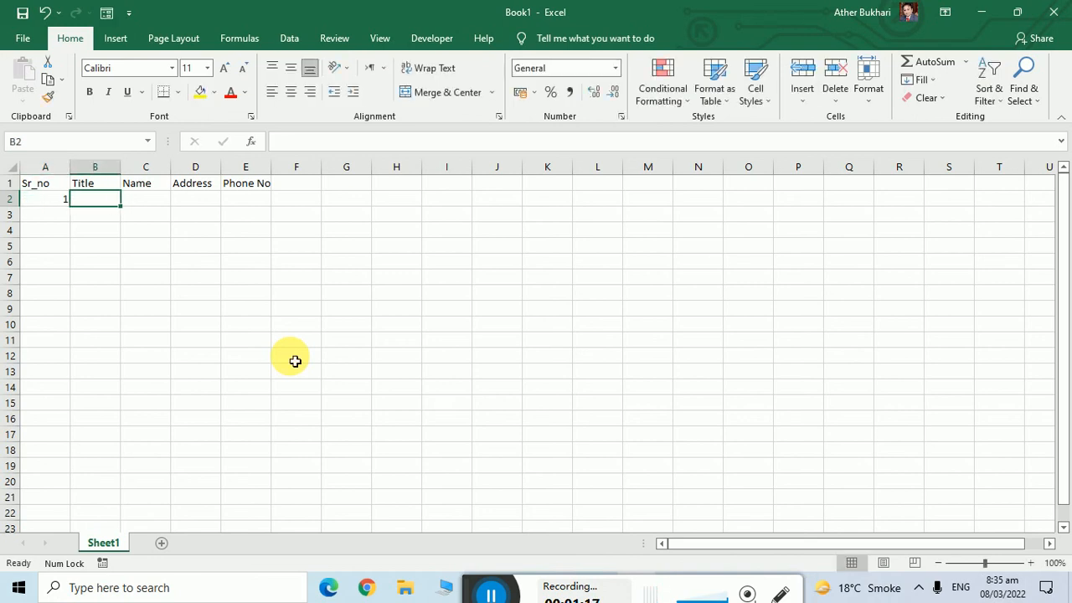
pyautogui.press('Tab')
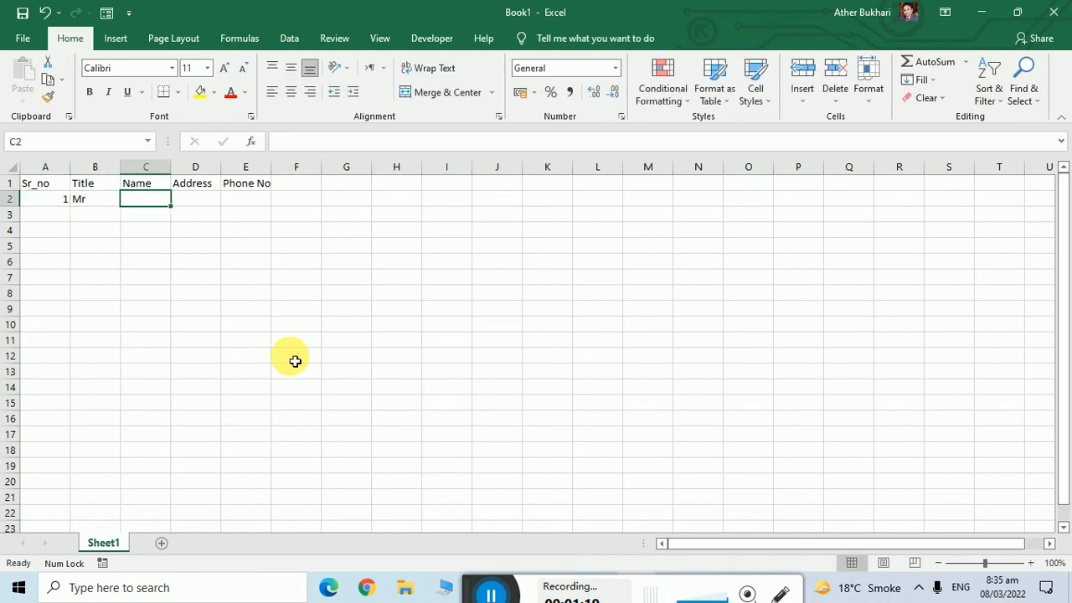
pyautogui.press('Tab')
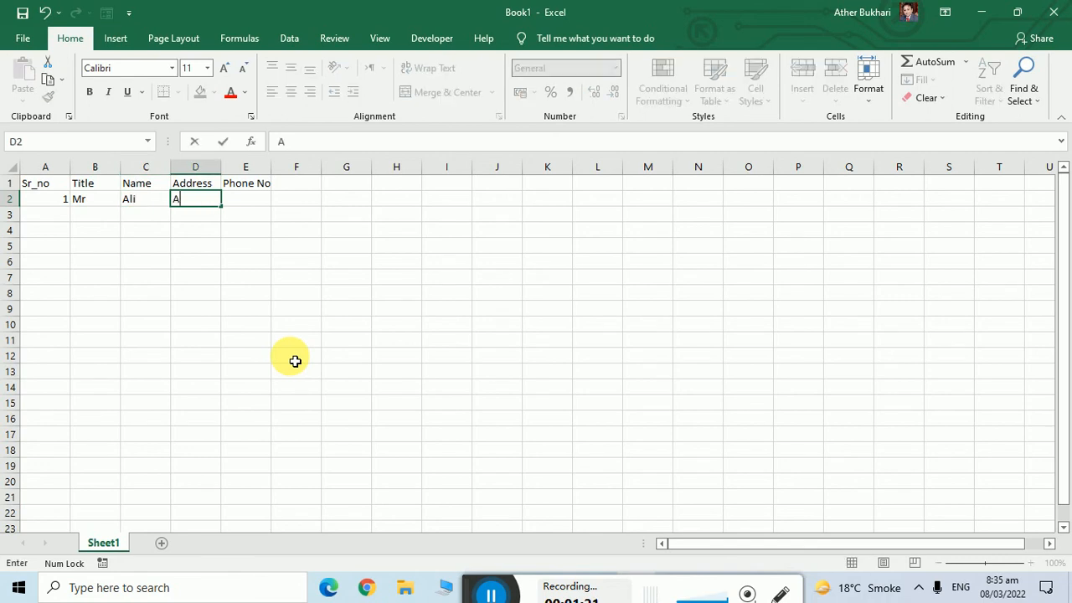
pyautogui.press('Tab')
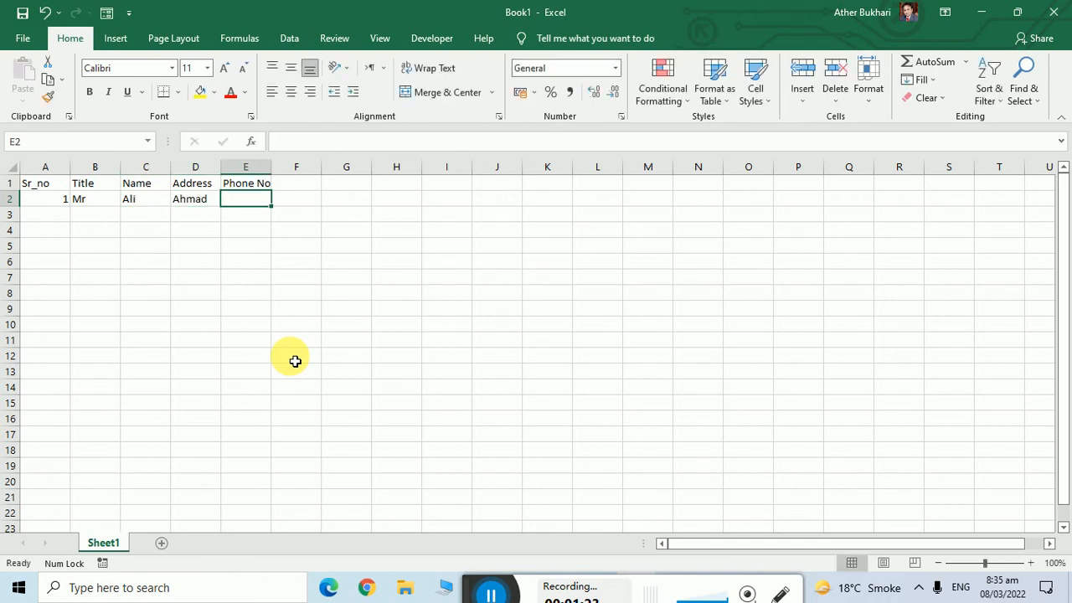
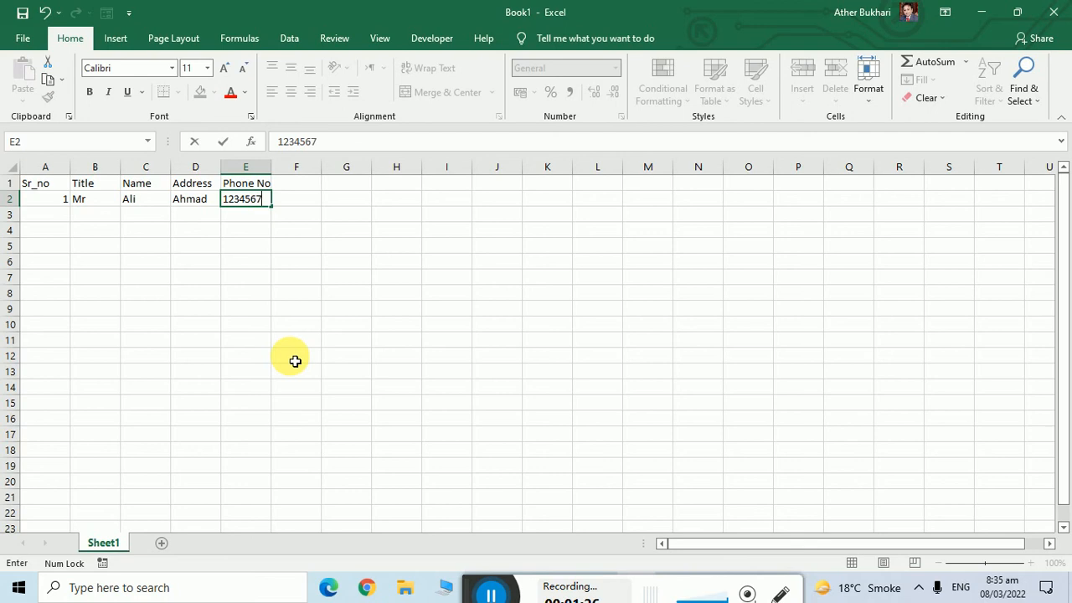
pyautogui.press('Return')
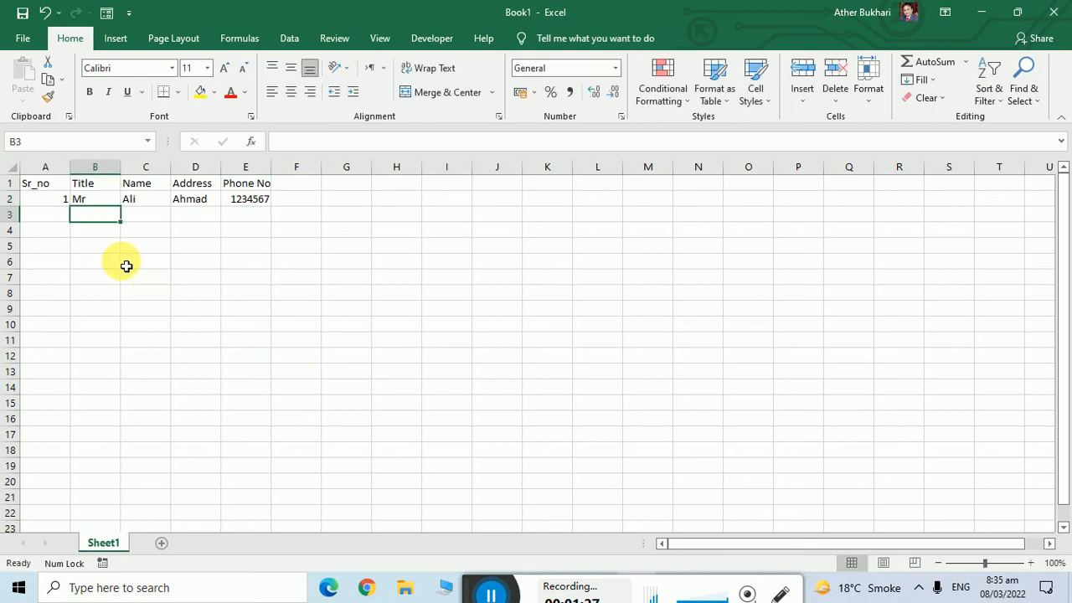
pyautogui.click(67, 201)
# Fill serials 1–10 down column A and copy Mr down the Title column to row 11.
pyautogui.moveTo(71, 207); pyautogui.dragTo(81, 346)
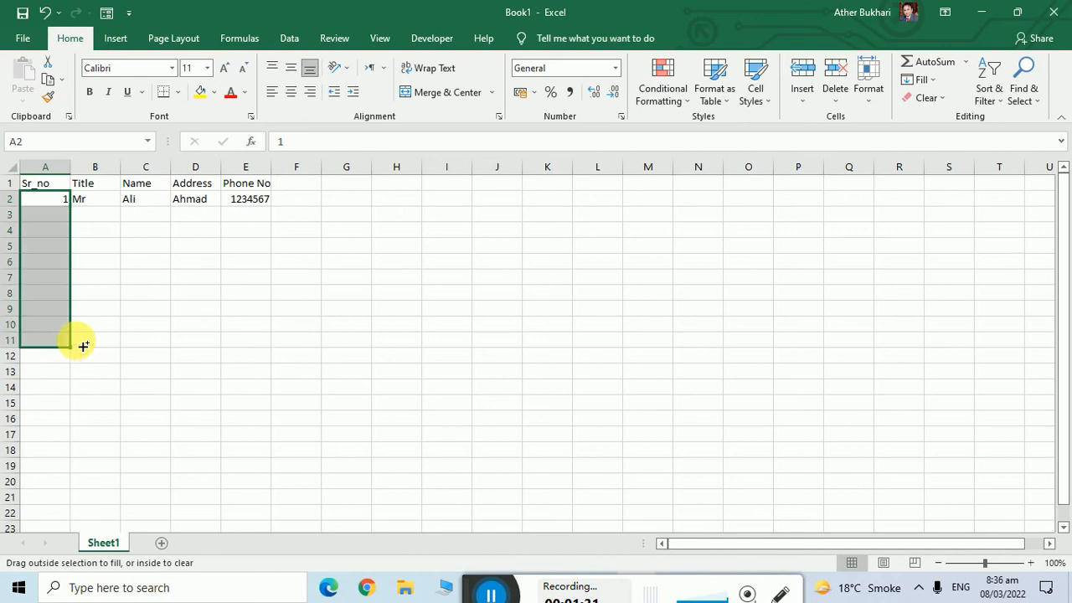
pyautogui.click(95, 201)
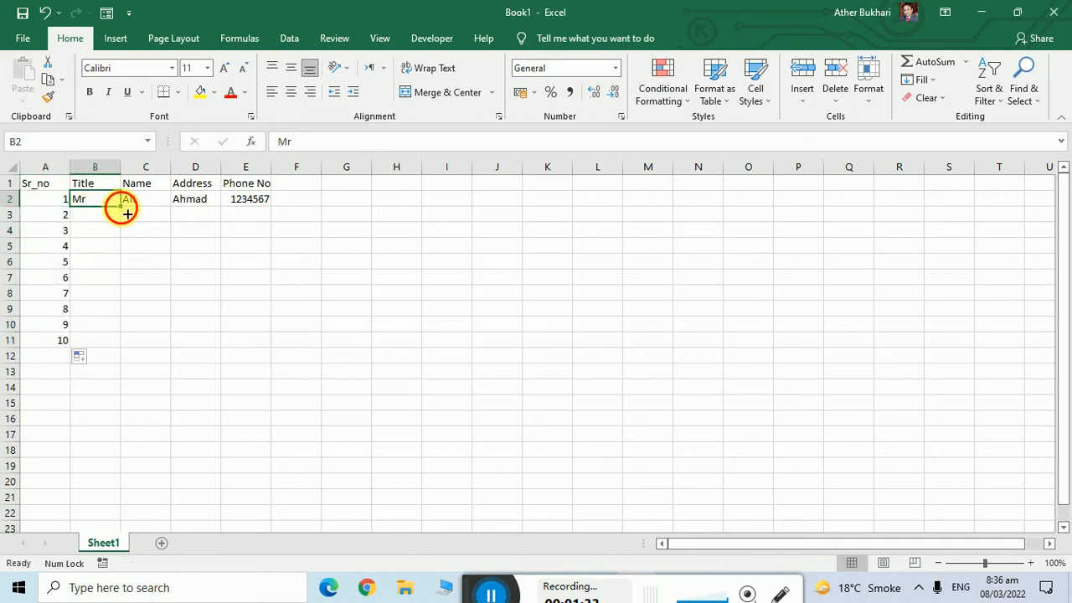
pyautogui.doubleClick(120, 206)
pyautogui.click(152, 201)
pyautogui.click(166, 215)
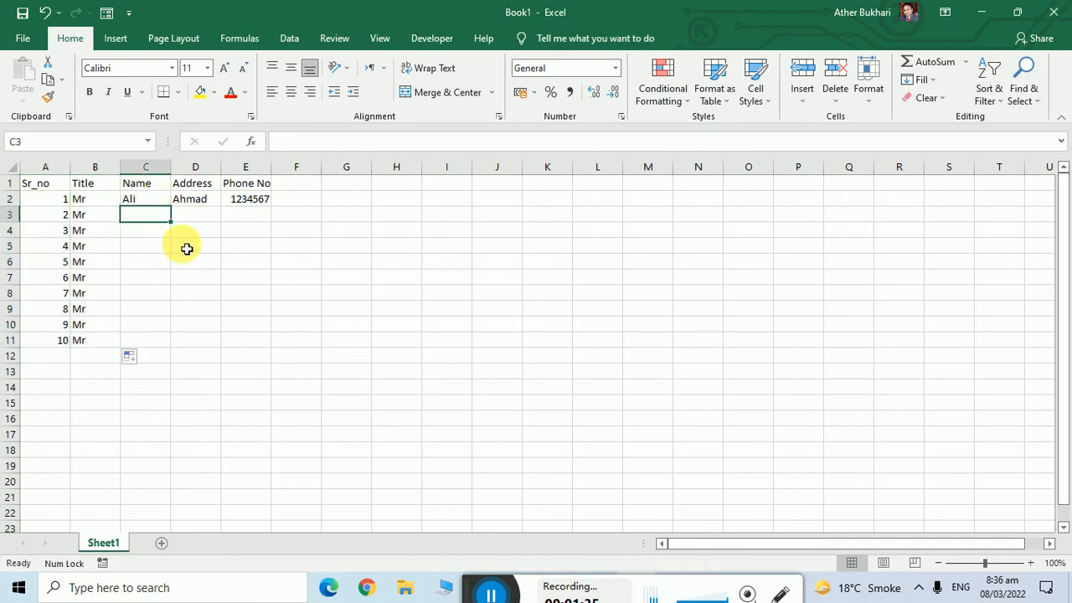
# Append 1 to the first name and address, then fill names, addresses and phone numbers to row 11.
pyautogui.click(163, 203)
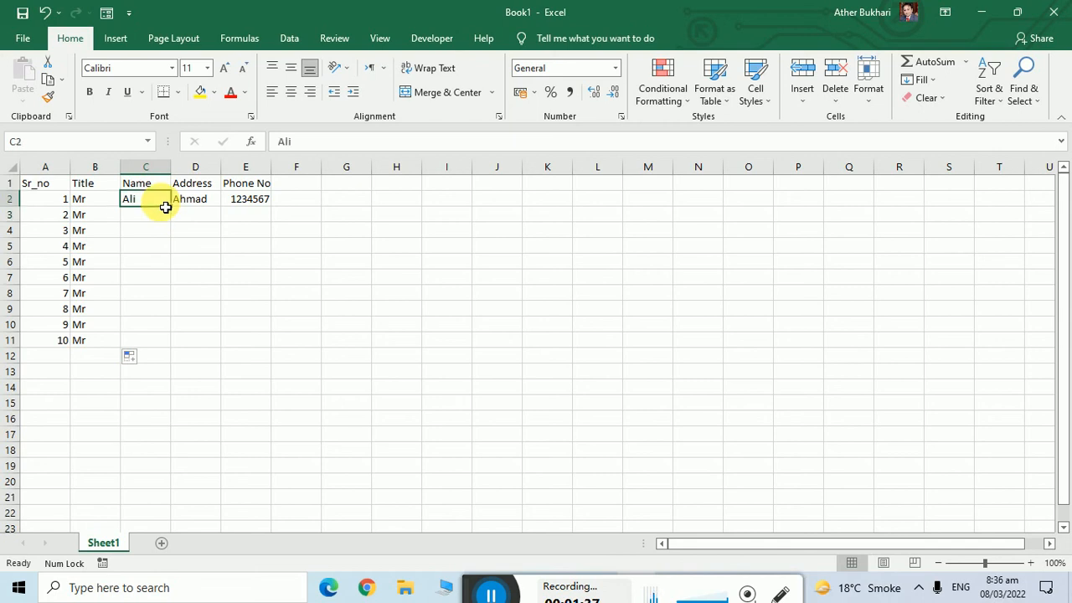
pyautogui.doubleClick(162, 203)
pyautogui.write('1')
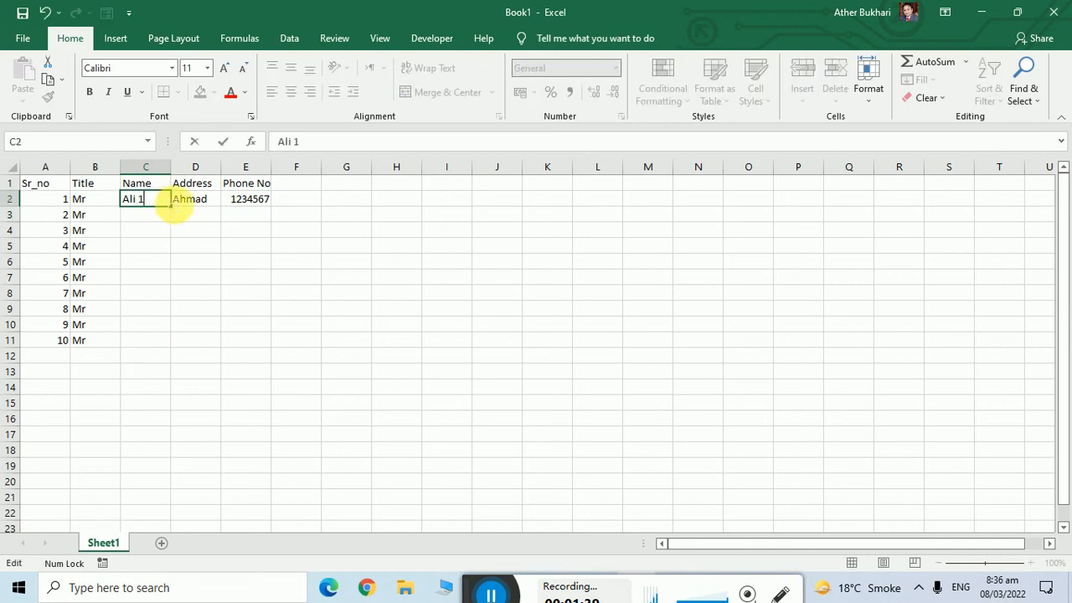
pyautogui.click(218, 201)
pyautogui.doubleClick(219, 204)
pyautogui.write('1')
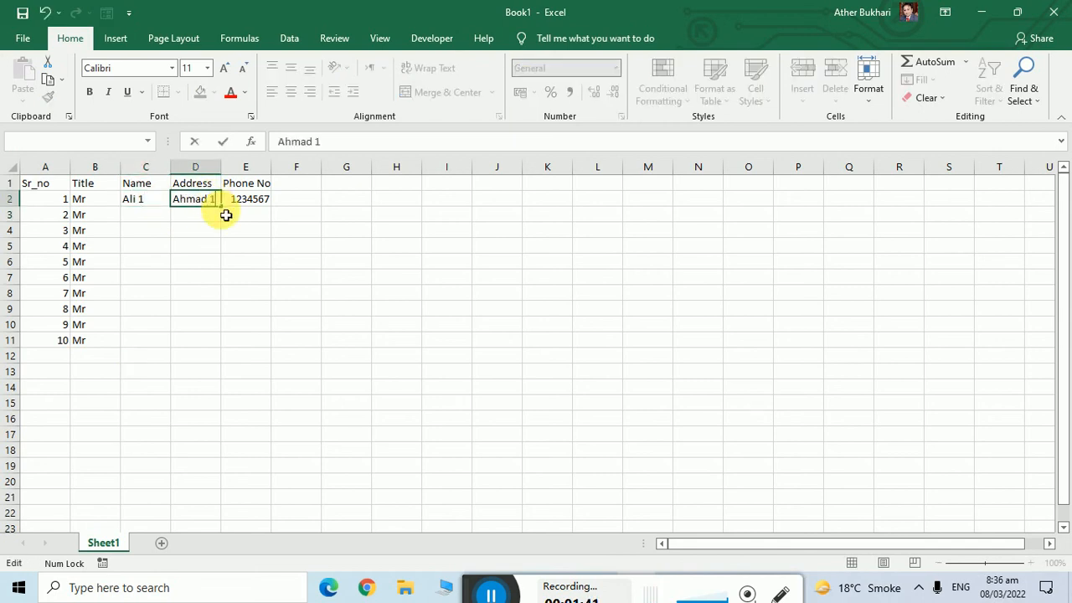
pyautogui.click(267, 231)
pyautogui.moveTo(145, 204); pyautogui.dragTo(237, 356)
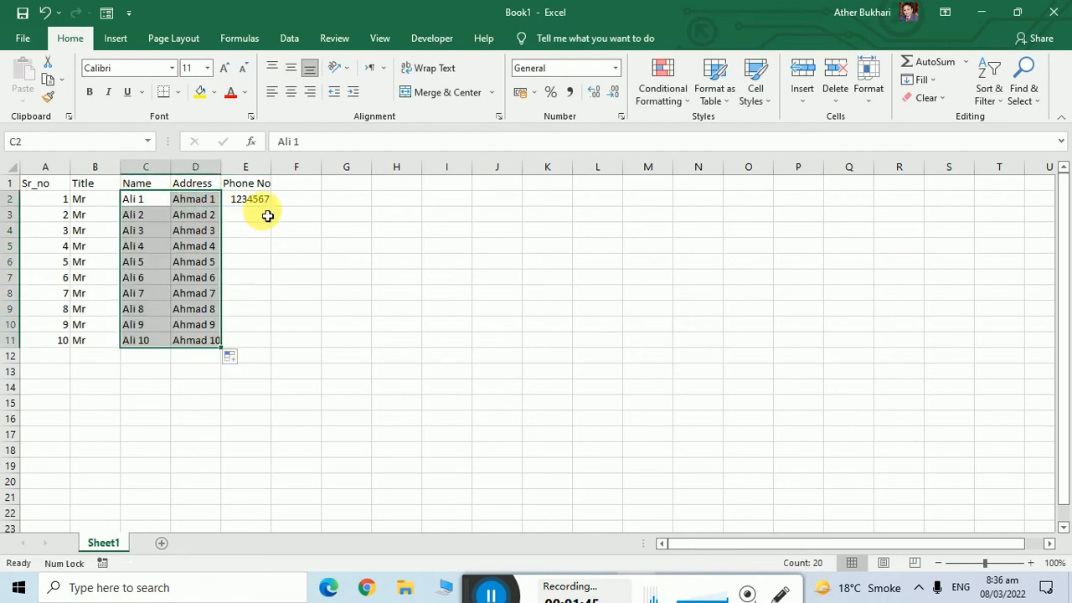
pyautogui.click(264, 203)
pyautogui.moveTo(268, 206); pyautogui.dragTo(283, 355)
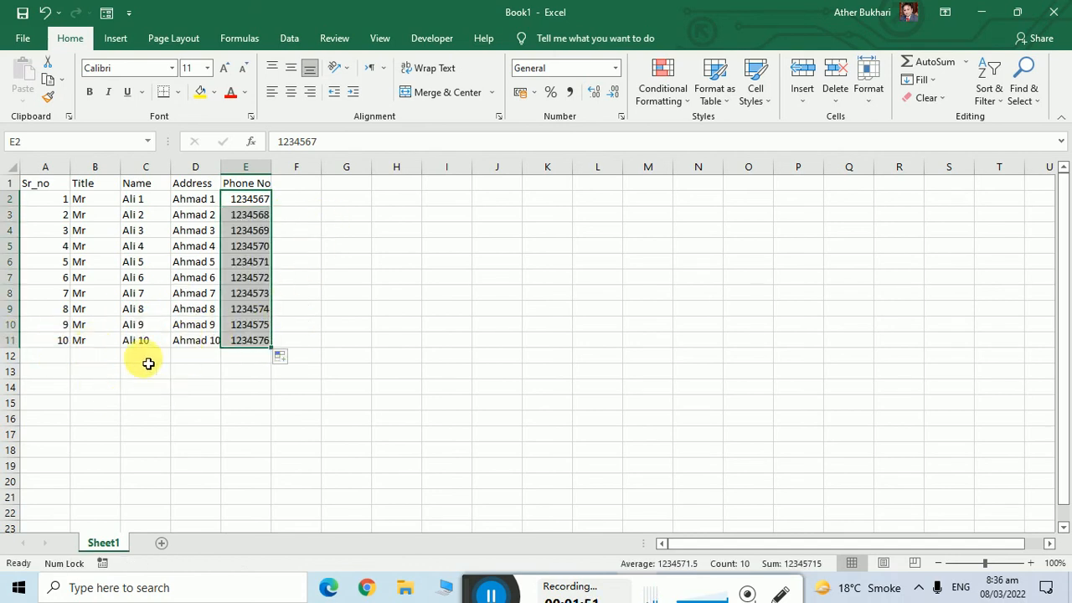
# Apply Outline and Inside borders to the whole table A1:E11 through Format Cells.
pyautogui.moveTo(46, 184); pyautogui.dragTo(243, 182)
pyautogui.click(336, 346)
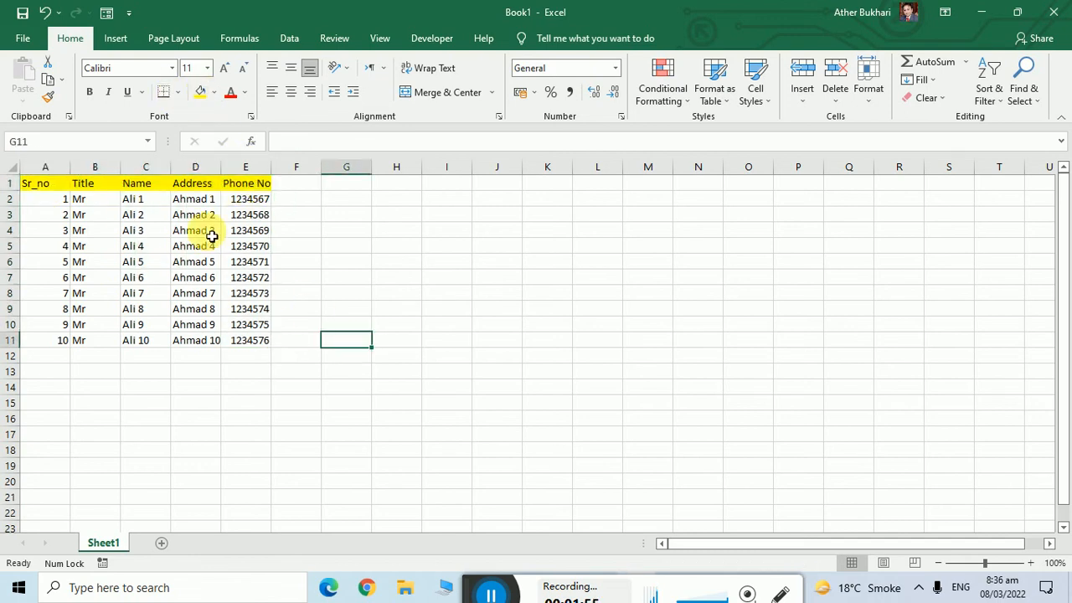
pyautogui.moveTo(42, 186); pyautogui.dragTo(271, 354)
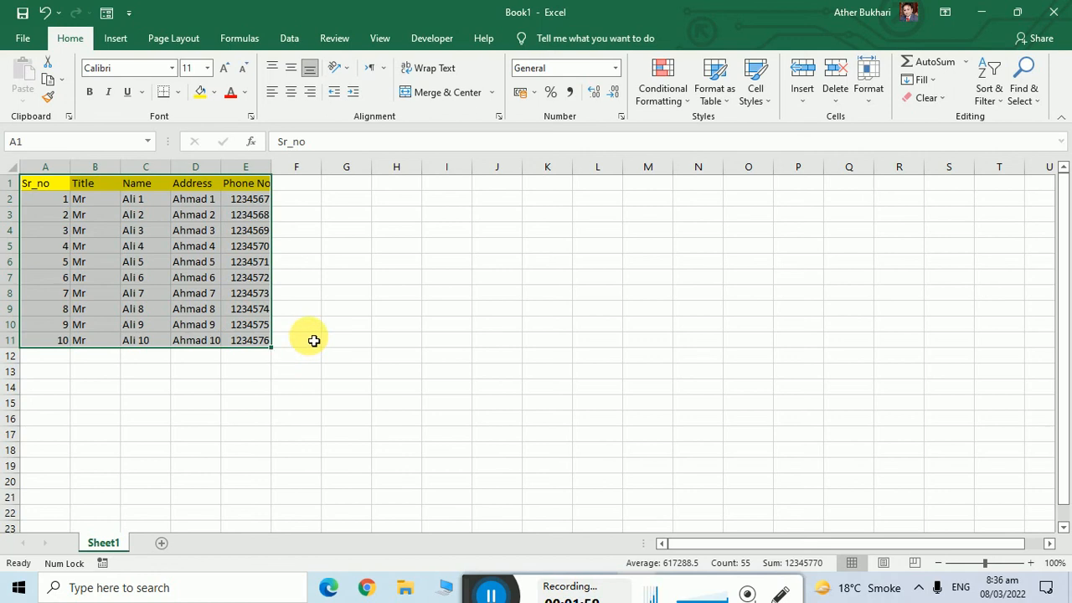
pyautogui.hotkey('ctrl', '1')
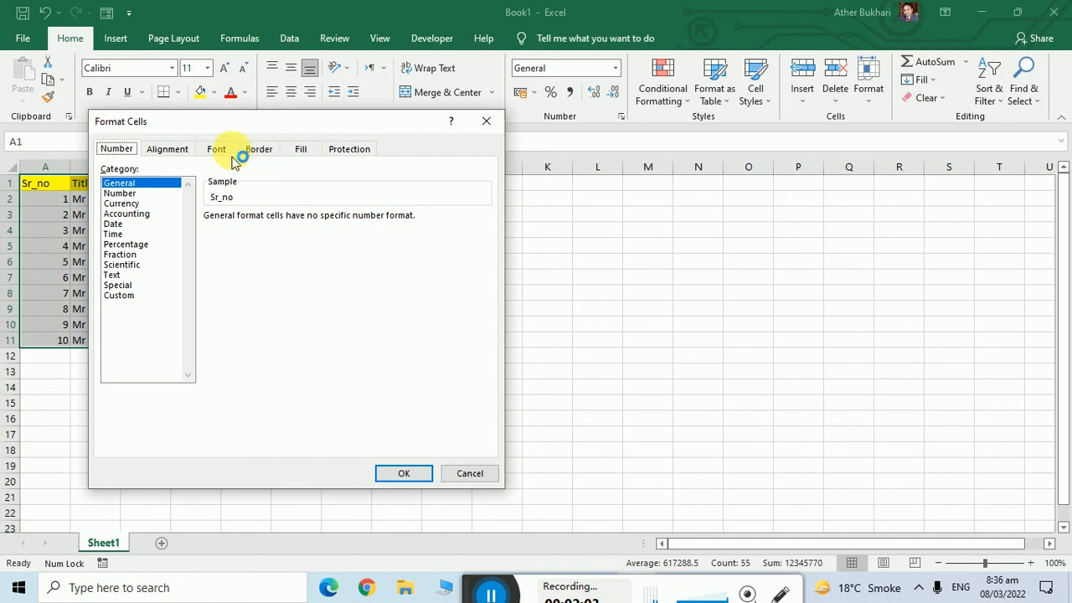
pyautogui.click(258, 149)
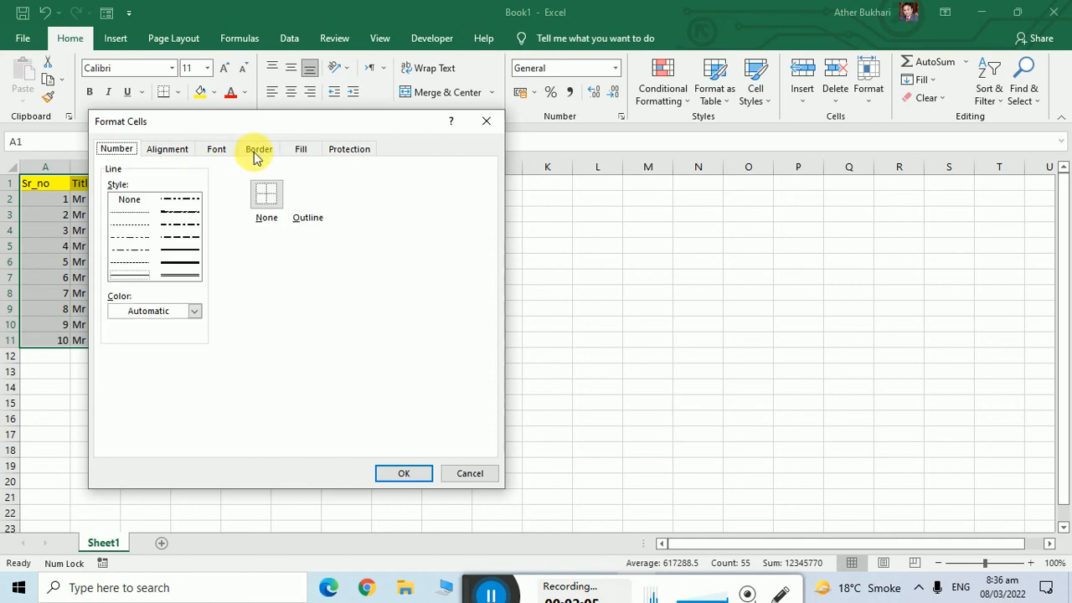
pyautogui.click(320, 201)
pyautogui.click(404, 474)
pyautogui.click(680, 400)
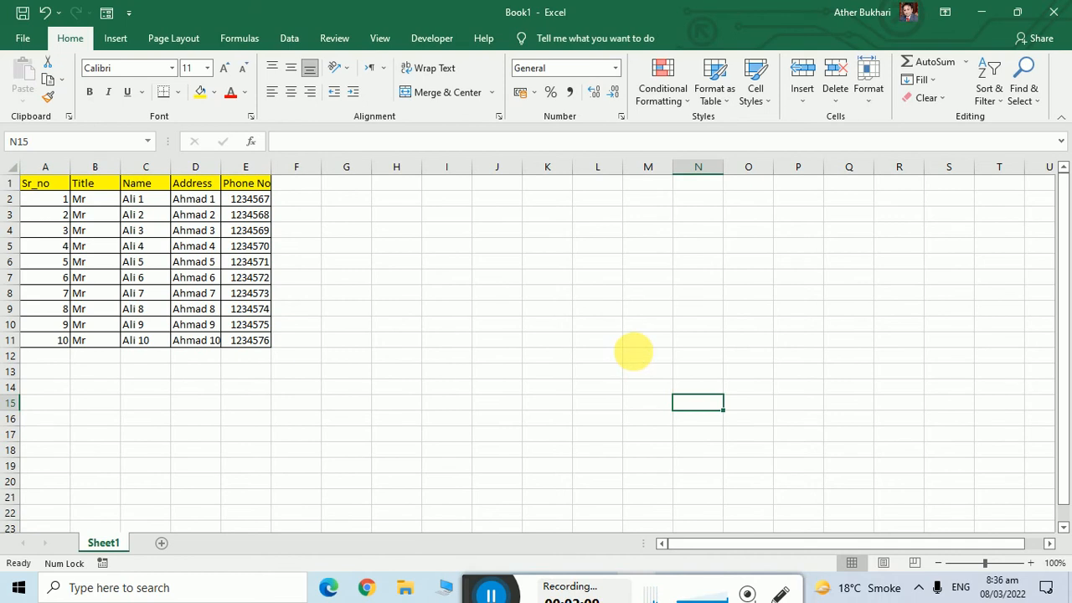
# Save the workbook to the Desktop as ContactBook.xlsx.
pyautogui.hotkey('ctrl', 's')
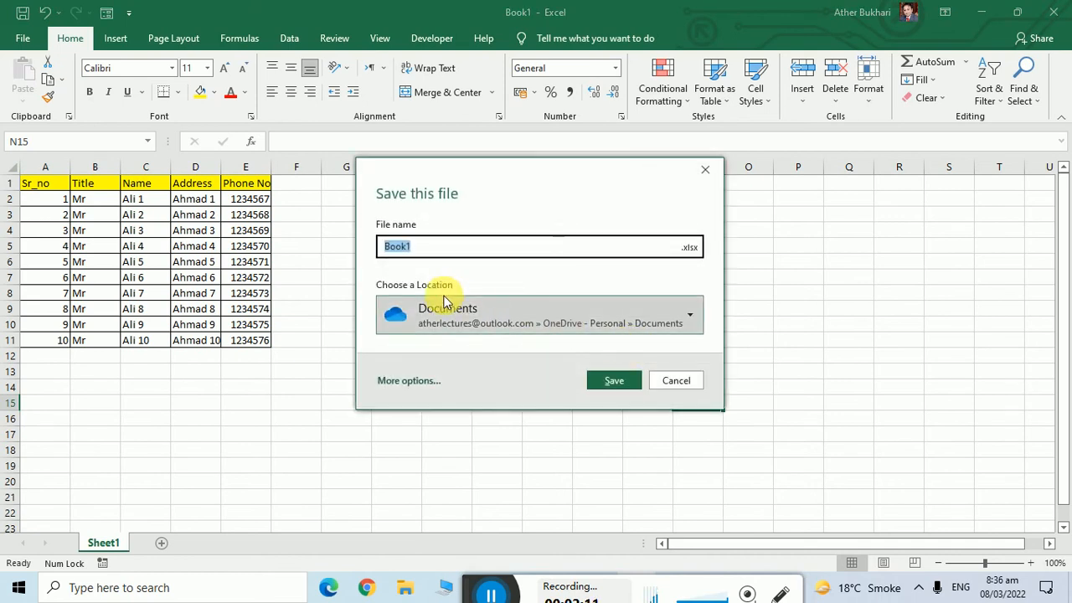
pyautogui.click(409, 381)
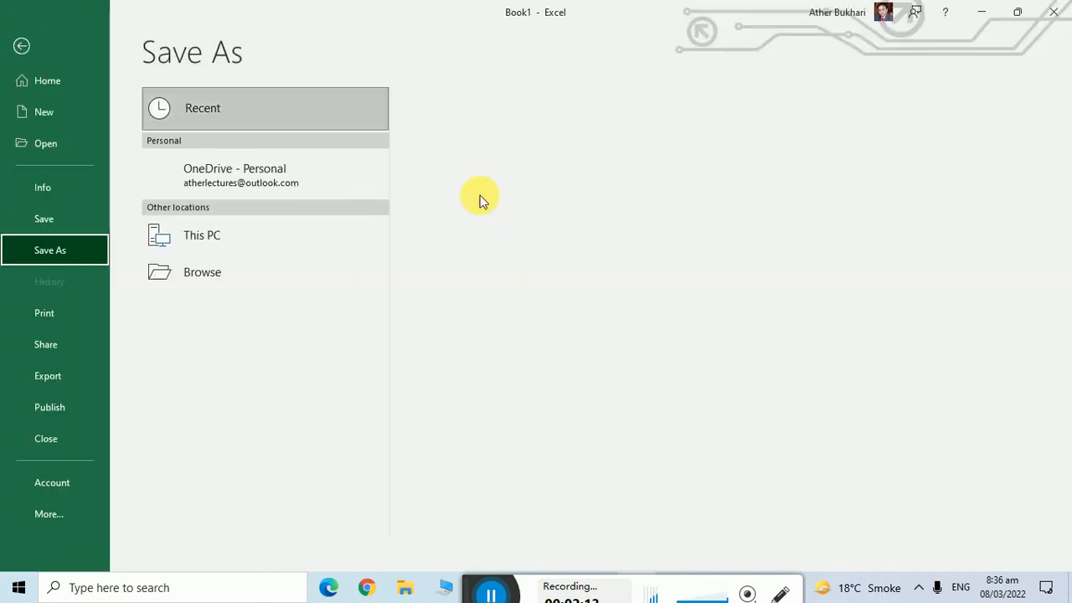
pyautogui.click(221, 234)
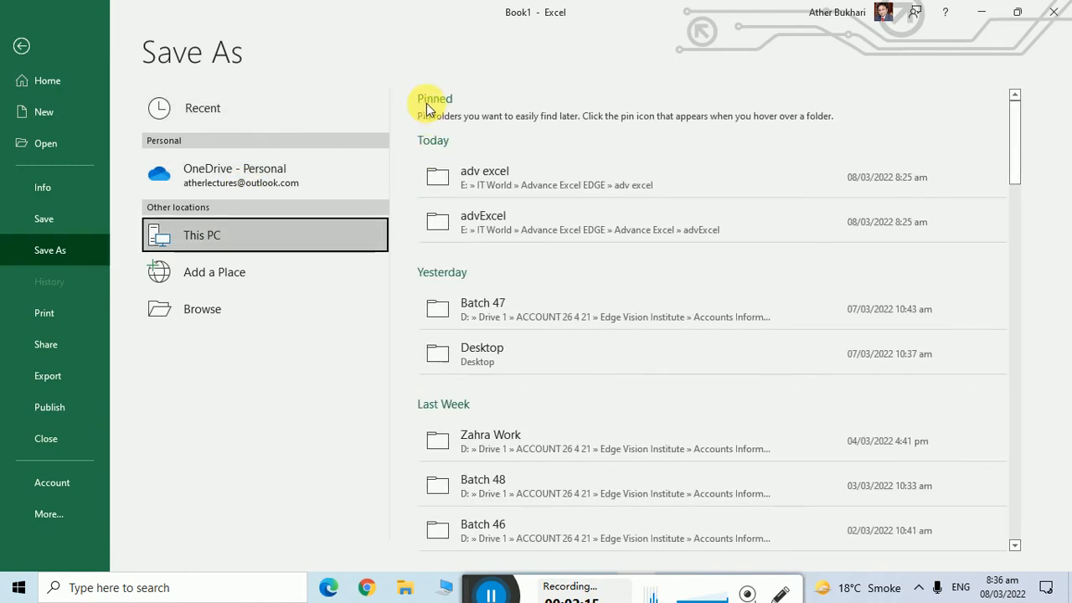
pyautogui.click(447, 352)
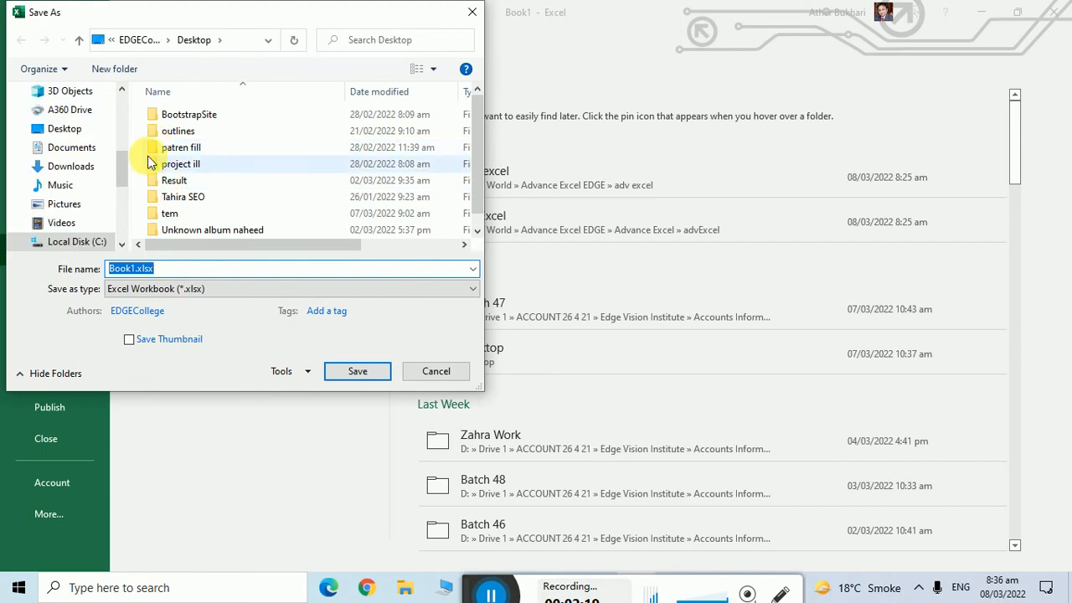
pyautogui.click(64, 128)
pyautogui.click(134, 268)
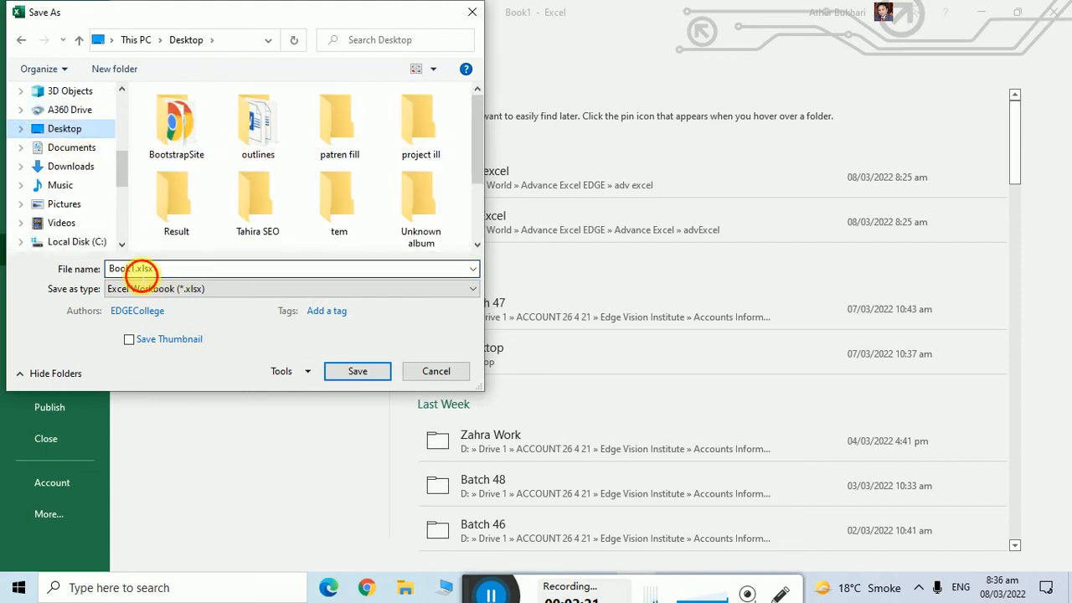
pyautogui.moveTo(134, 268); pyautogui.dragTo(60, 268)
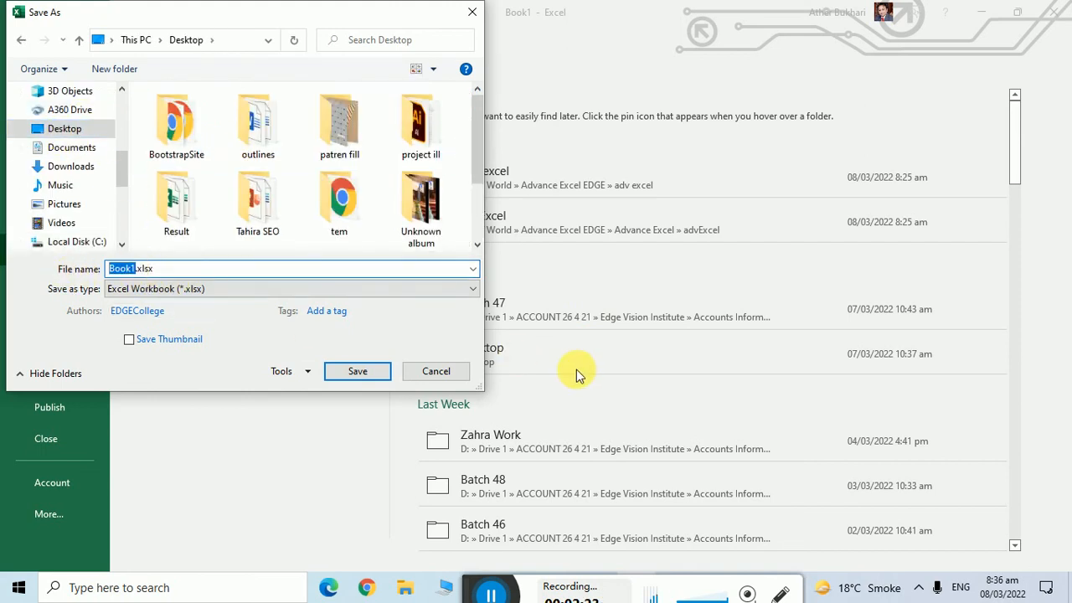
pyautogui.press('BackSpace')
pyautogui.write('Contact')
pyautogui.write('Book')
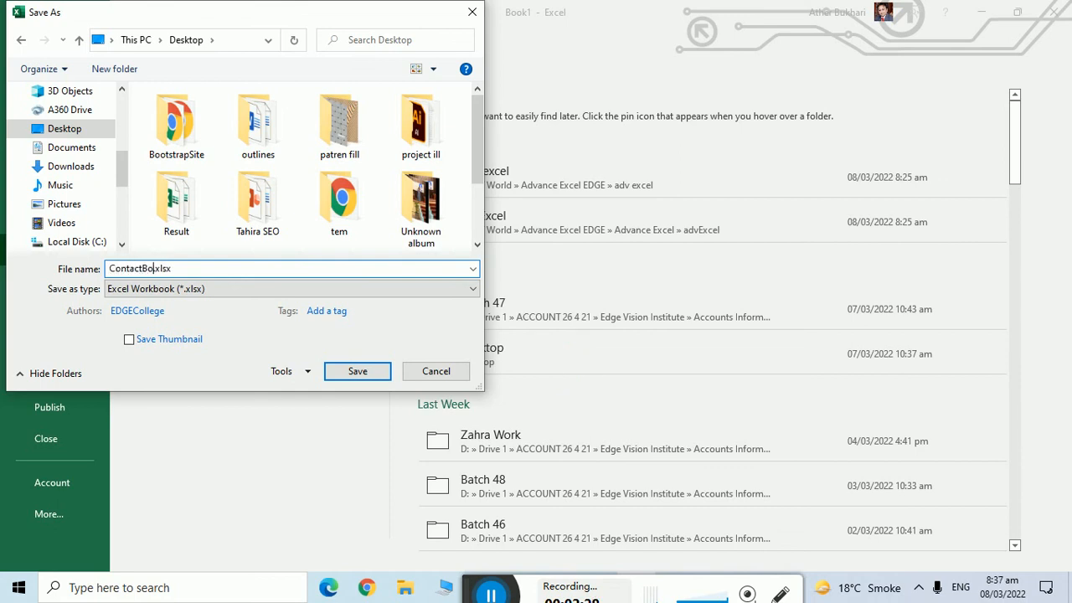
pyautogui.press('Return')
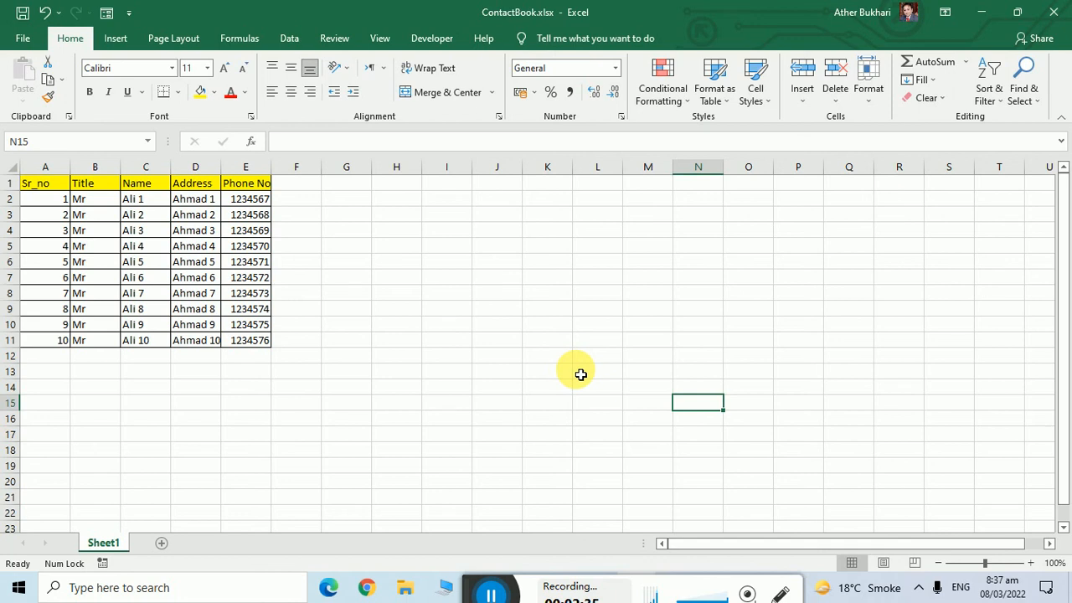
# Close Excel and launch Microsoft Word from Windows search.
pyautogui.click(1052, 12)
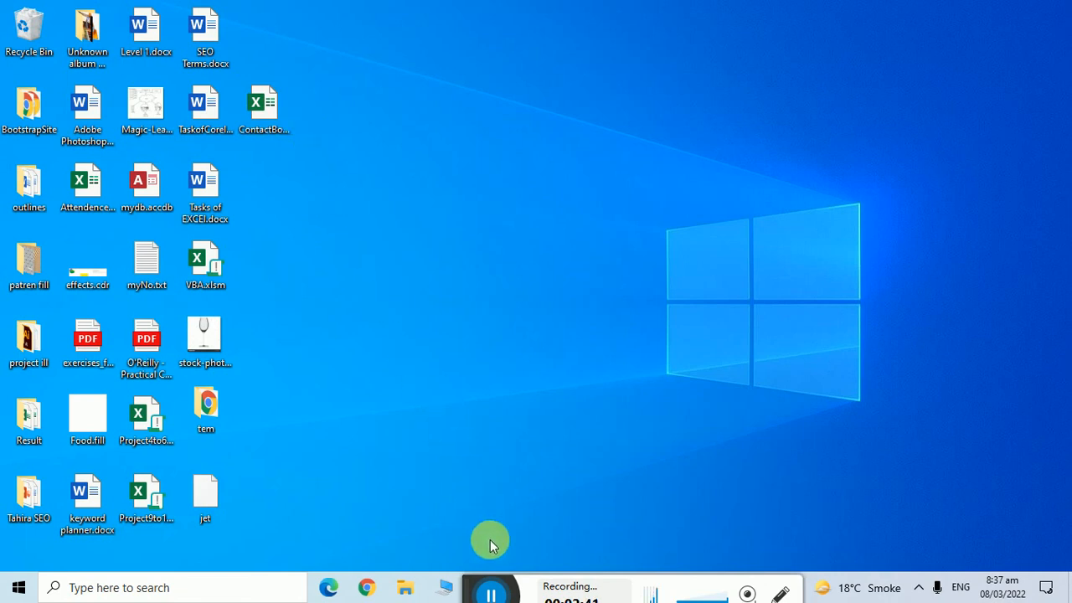
pyautogui.moveTo(467, 581); pyautogui.dragTo(558, 584)
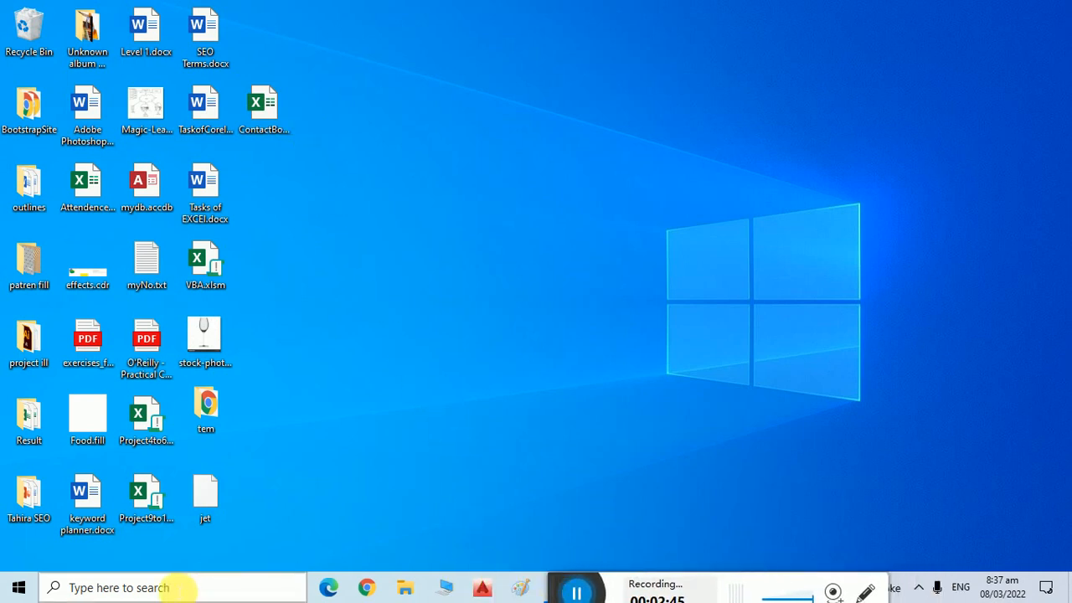
pyautogui.click(173, 587)
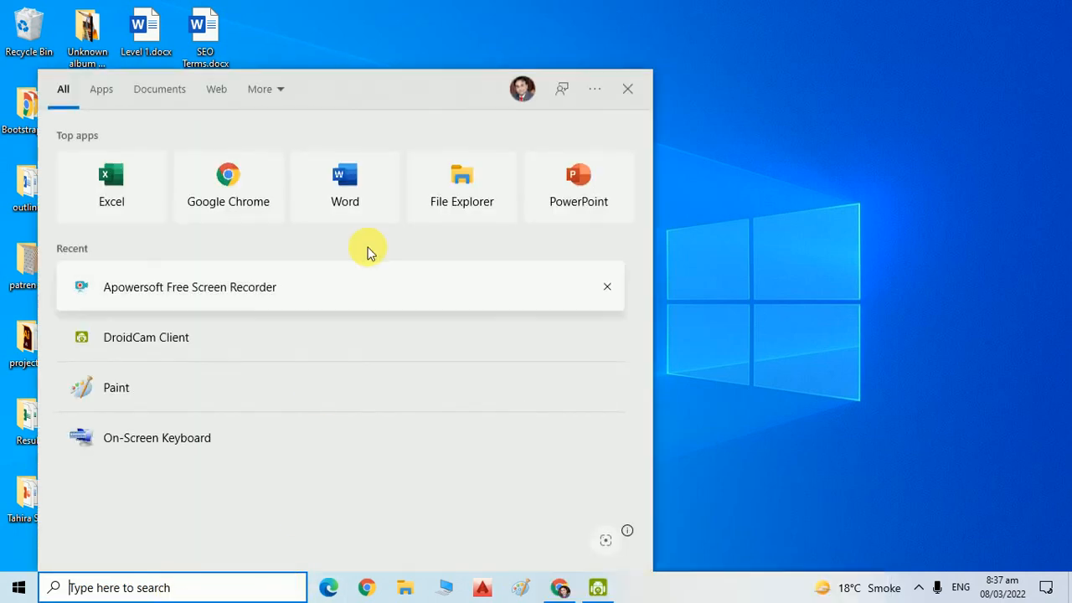
pyautogui.click(358, 205)
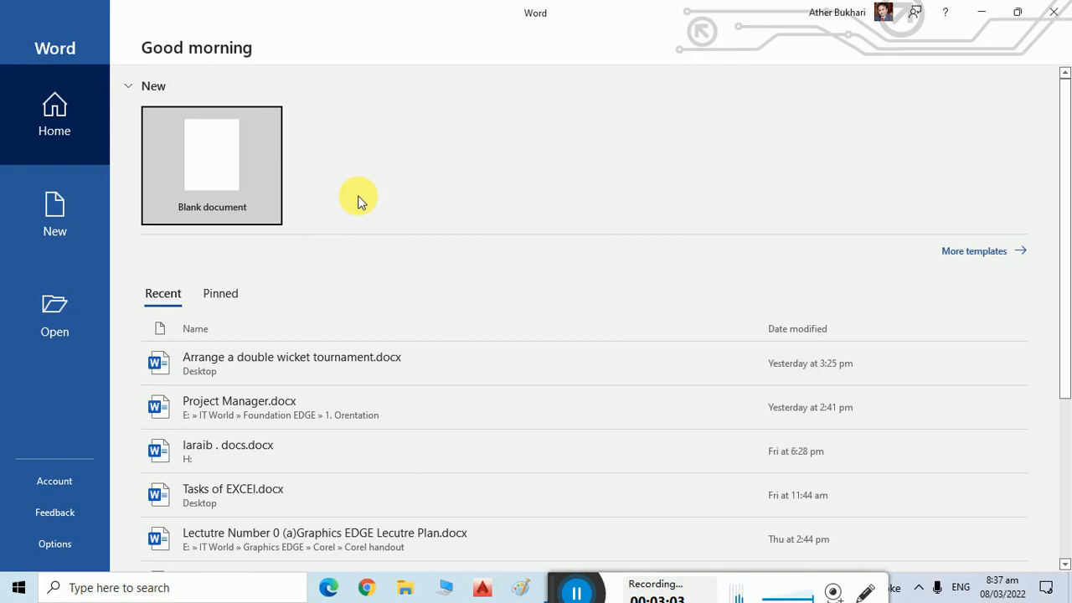
# Start a blank document with a 'Dear' greeting followed by two =rand(2,5) sample paragraphs.
pyautogui.click(253, 199)
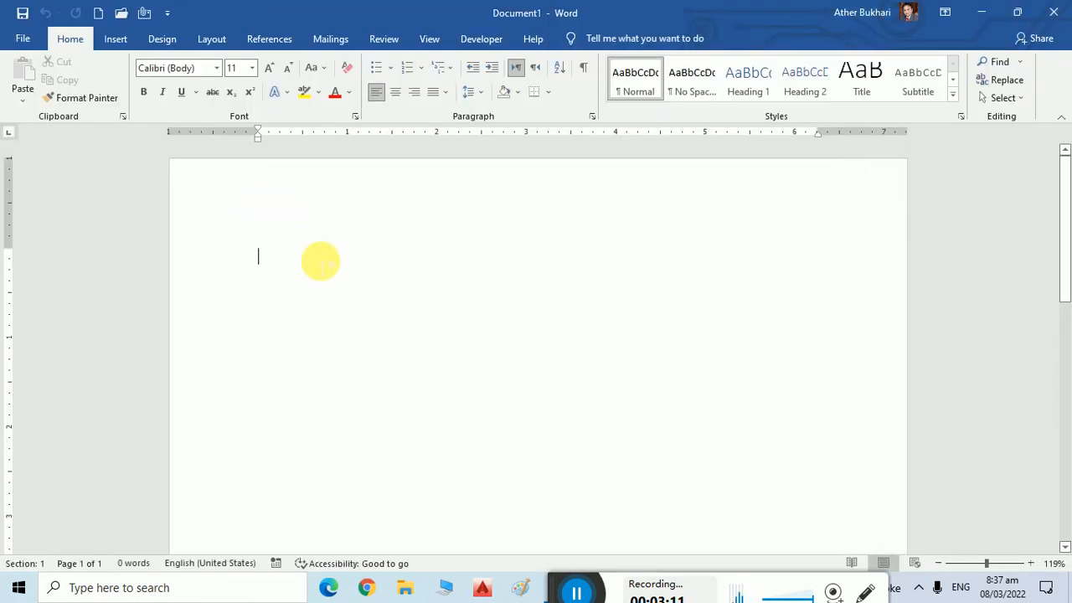
pyautogui.write('To')
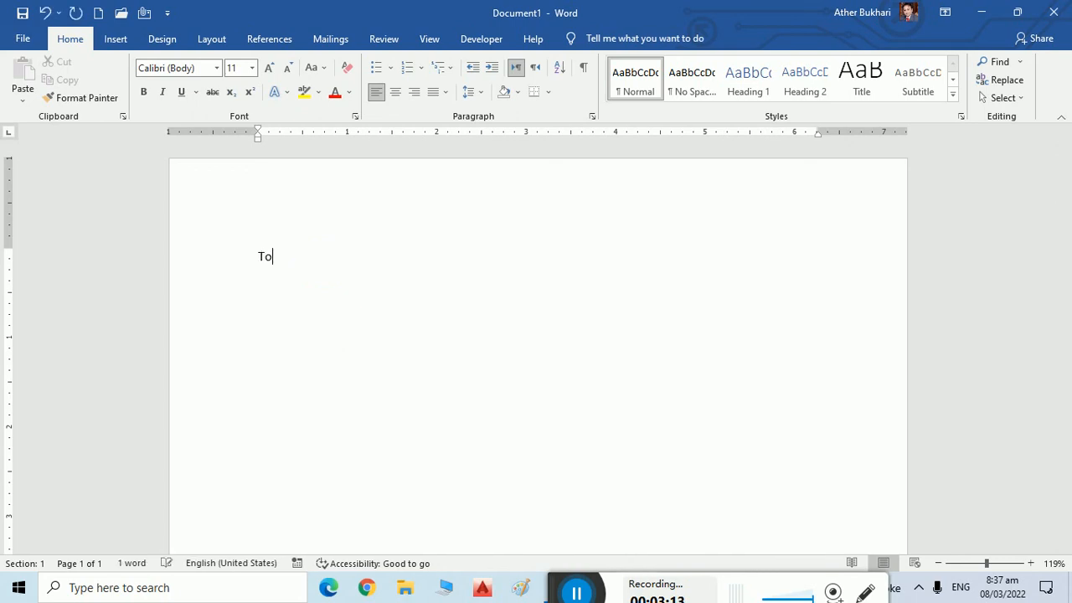
pyautogui.write(',')
pyautogui.press('BackSpace')
pyautogui.press('BackSpace')
pyautogui.click(321, 260)
pyautogui.write('Dear')
pyautogui.press('Return')
pyautogui.write('=ra')
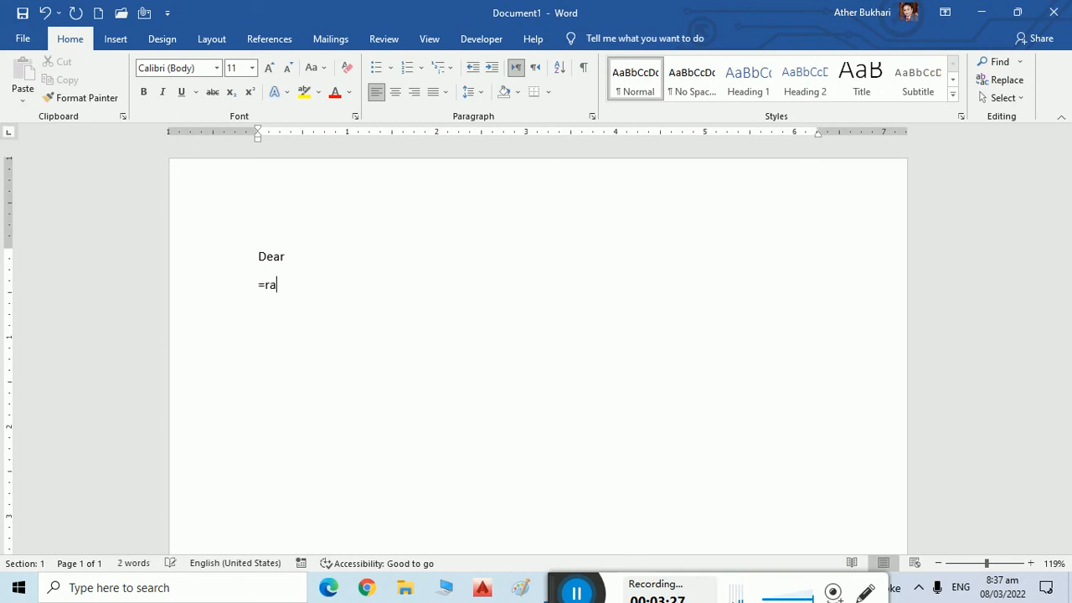
pyautogui.write('nd(2,5')
pyautogui.write(')')
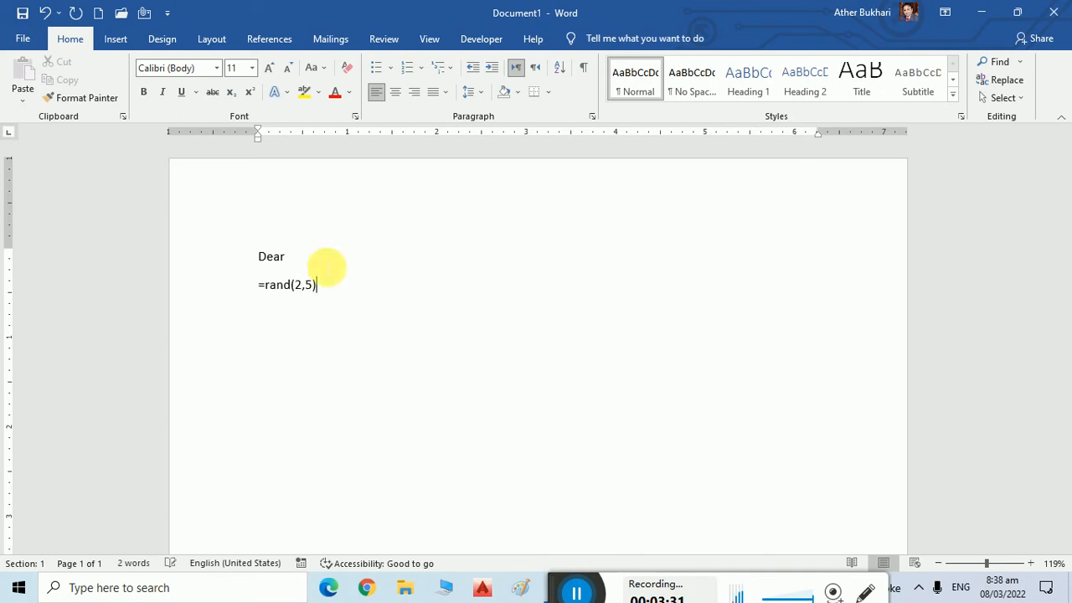
pyautogui.press('Return')
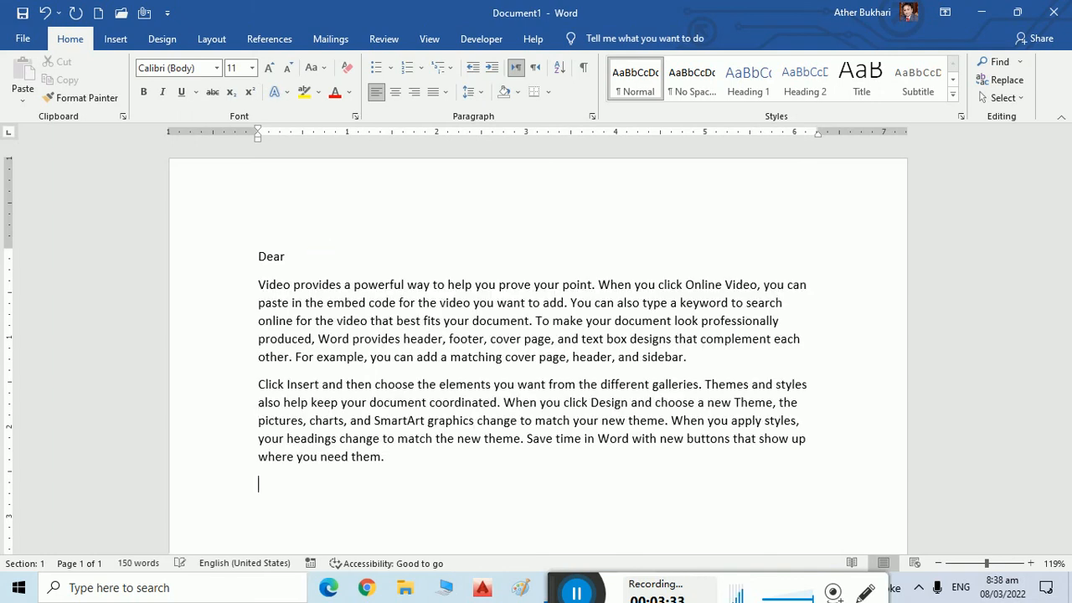
# Add a 'Regards:' sign-off with the sender's name on the line below.
pyautogui.write('Regards:')
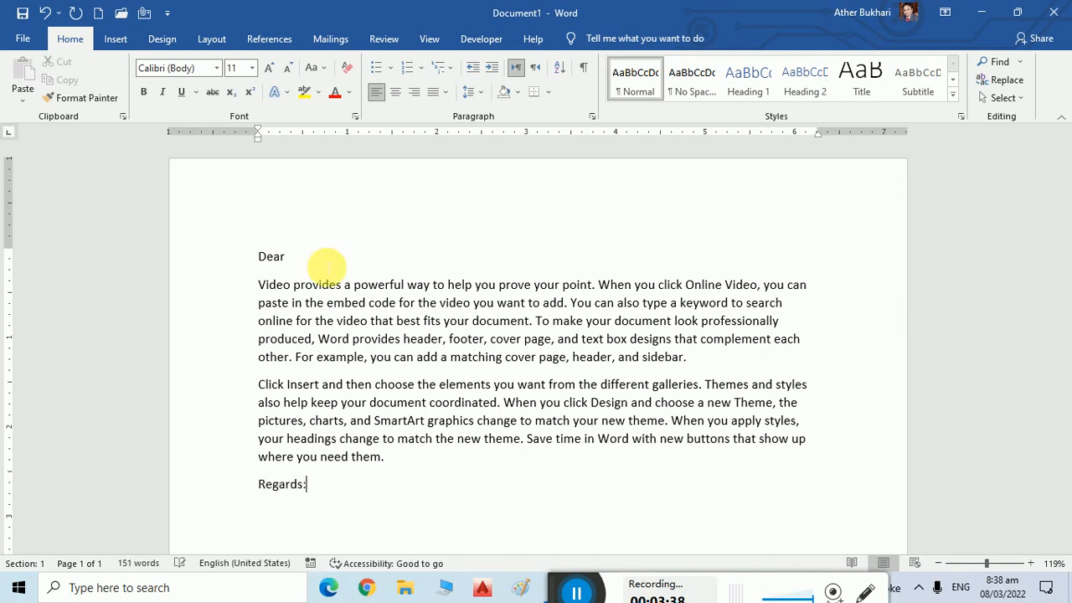
pyautogui.press('Return')
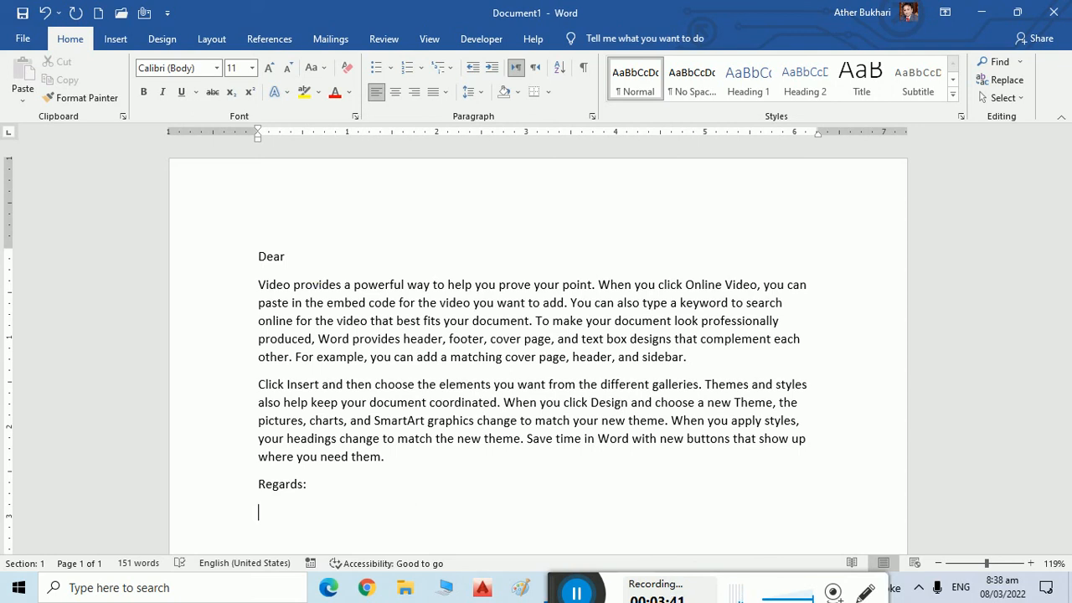
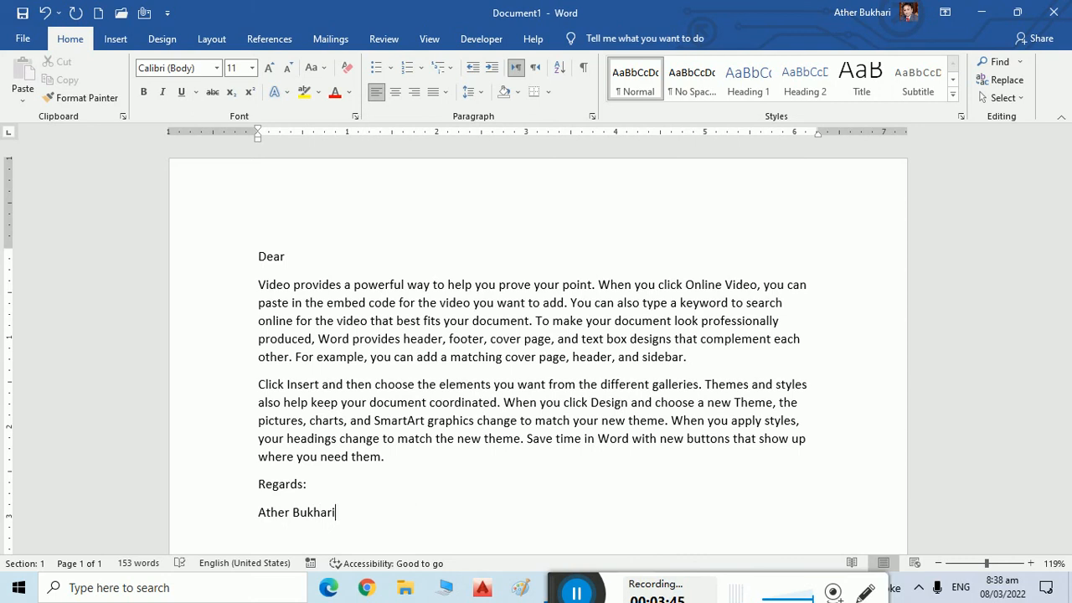
pyautogui.click(327, 260)
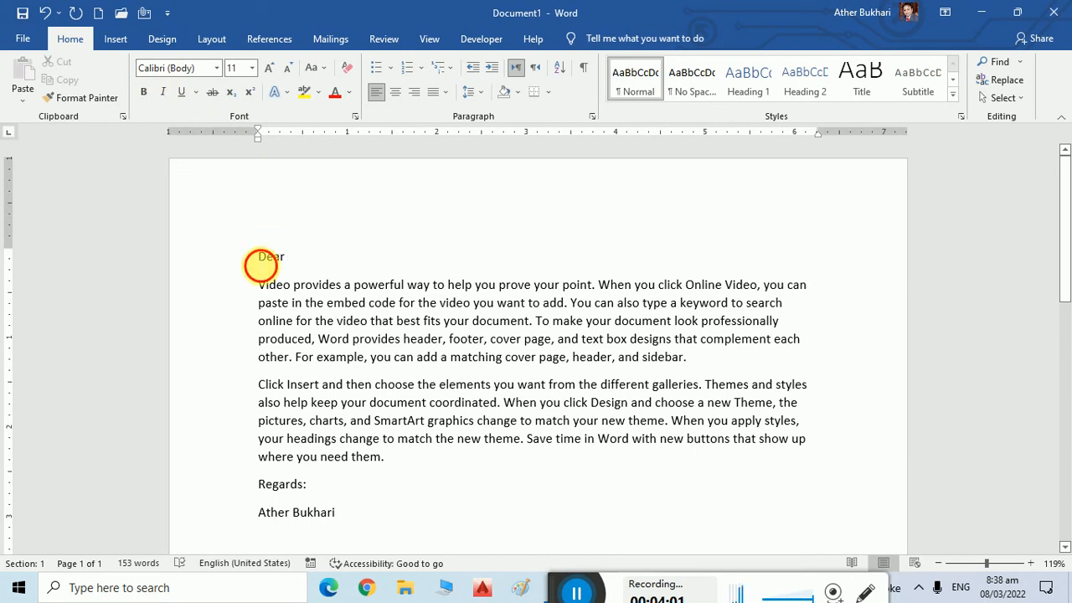
# Justify the two body paragraphs of the letter.
pyautogui.moveTo(262, 260); pyautogui.dragTo(407, 545)
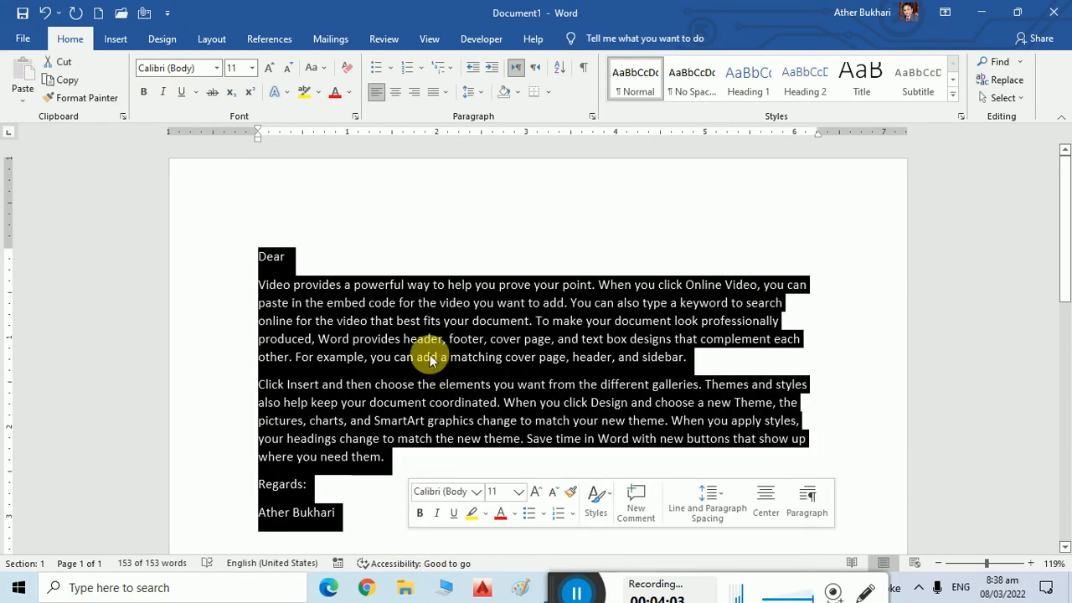
pyautogui.scroll(-1, 425, 356)
pyautogui.click(290, 258)
pyautogui.moveTo(261, 241); pyautogui.dragTo(460, 426)
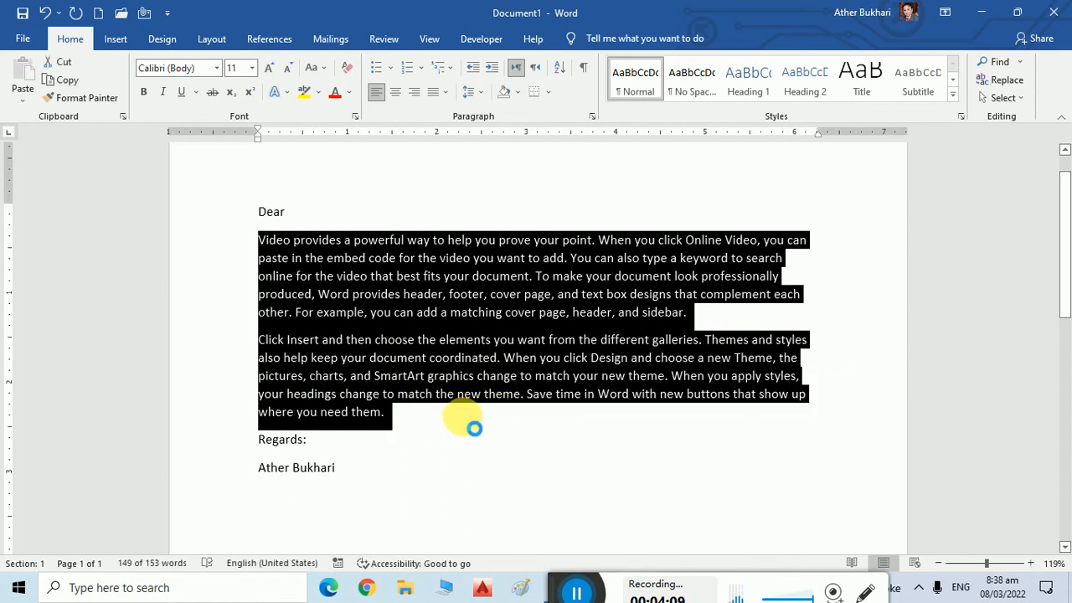
pyautogui.hotkey('ctrl', 'd')
pyautogui.press('Escape')
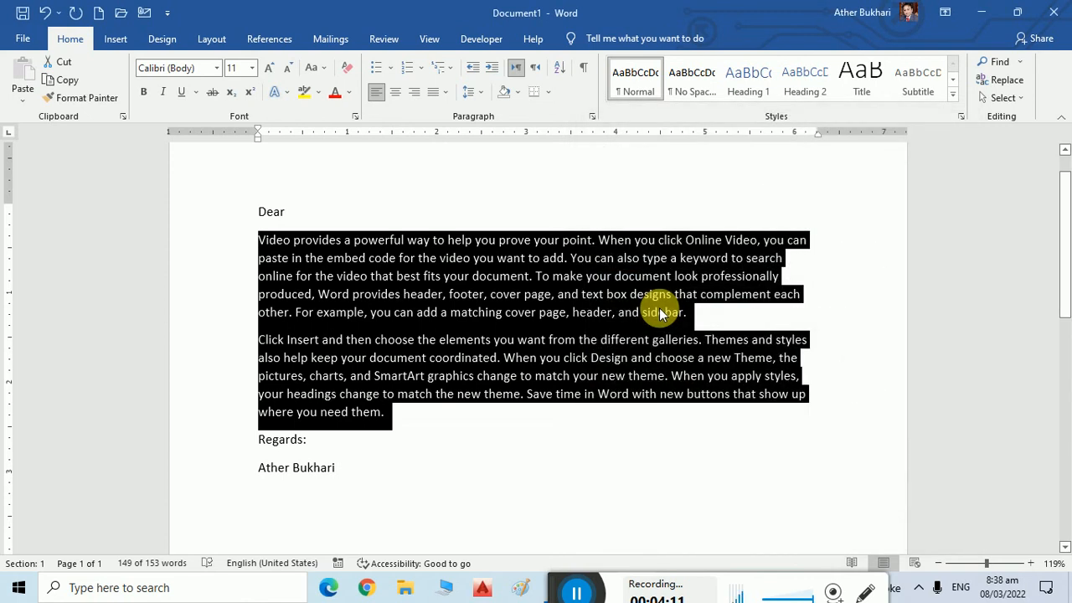
pyautogui.hotkey('ctrl', 'j')
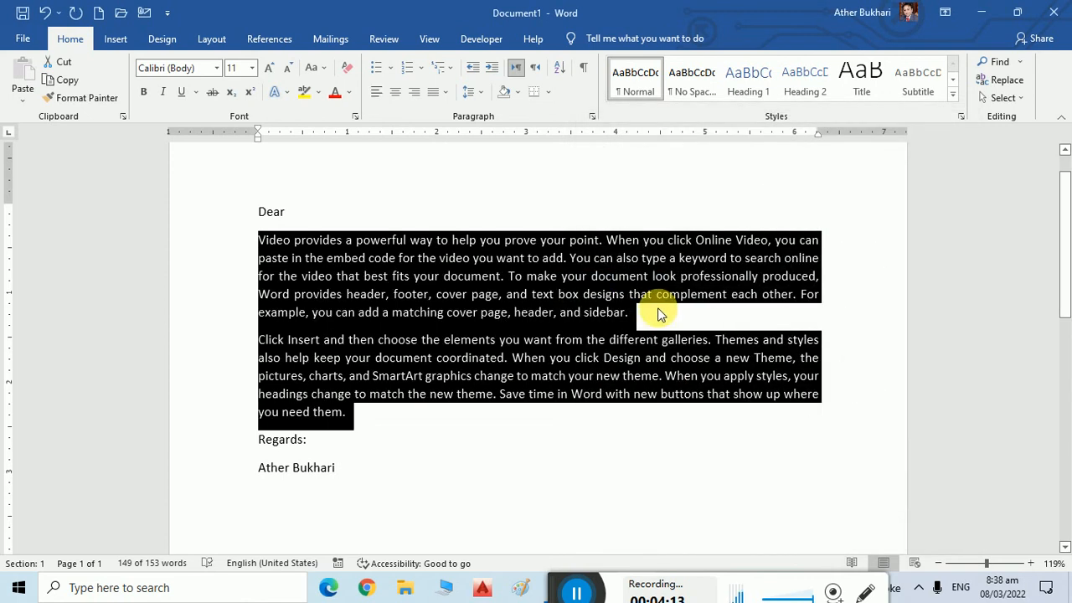
# Bold the 'Dear' greeting, and right-align and bold the 'Regards:' sign-off lines.
pyautogui.moveTo(302, 214); pyautogui.dragTo(227, 211)
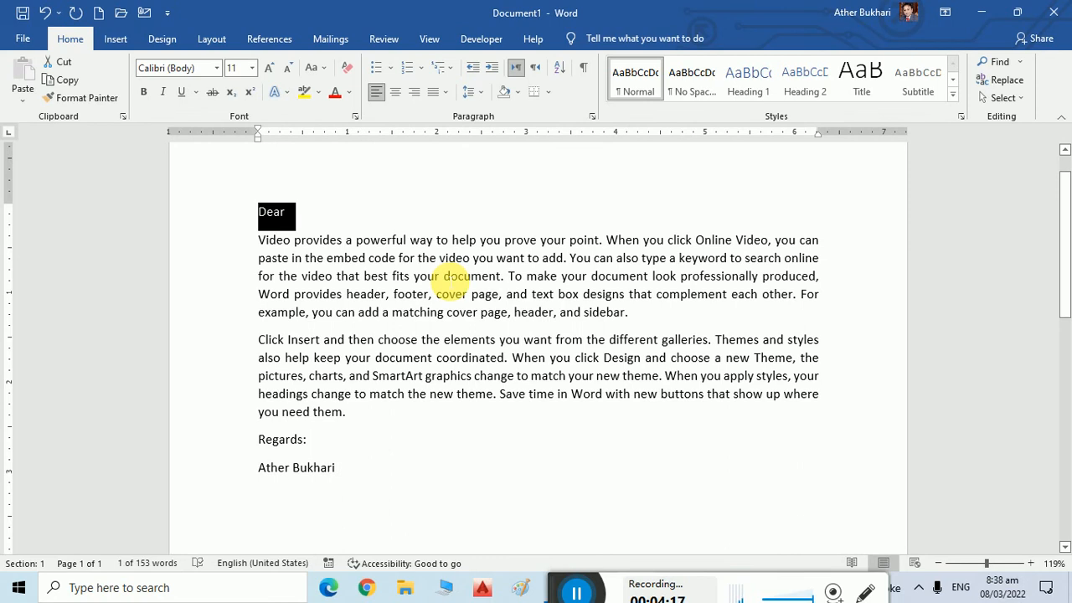
pyautogui.hotkey('ctrl', 'b')
pyautogui.click(294, 215)
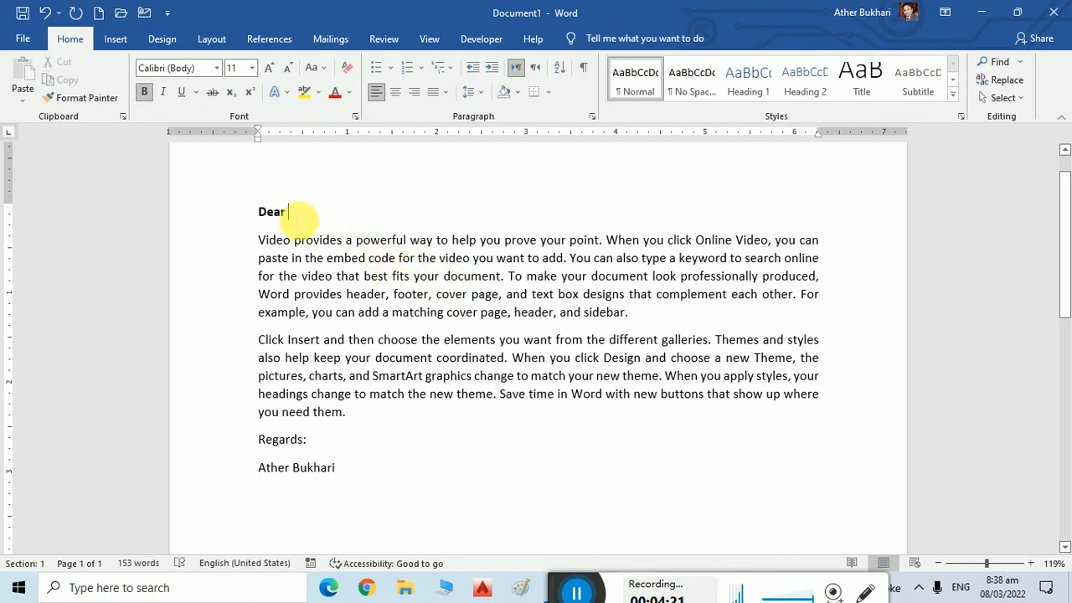
pyautogui.moveTo(256, 437); pyautogui.dragTo(341, 476)
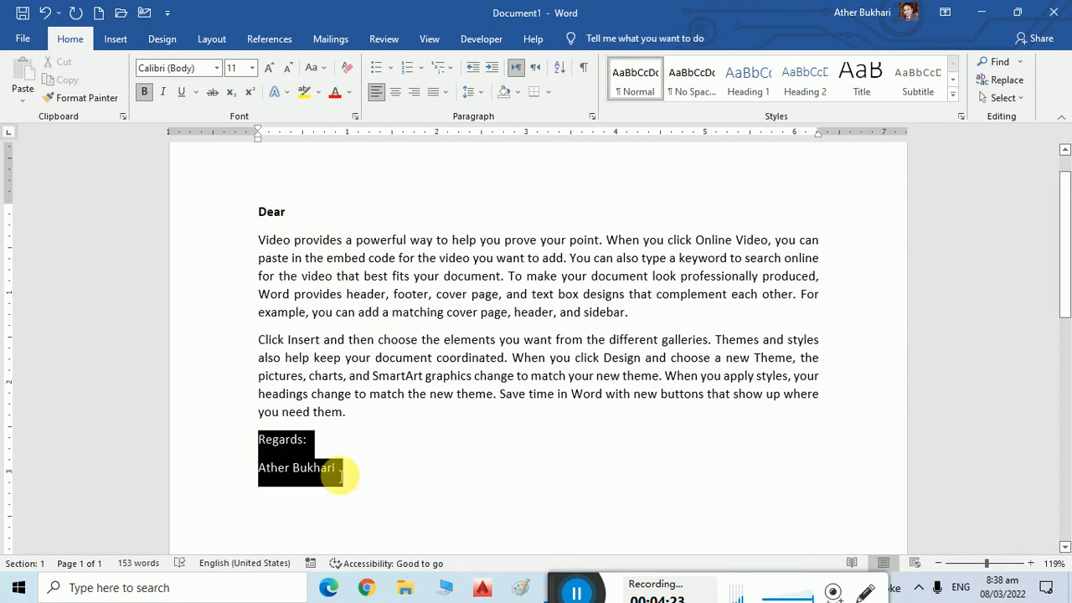
pyautogui.hotkey('ctrl', 'r')
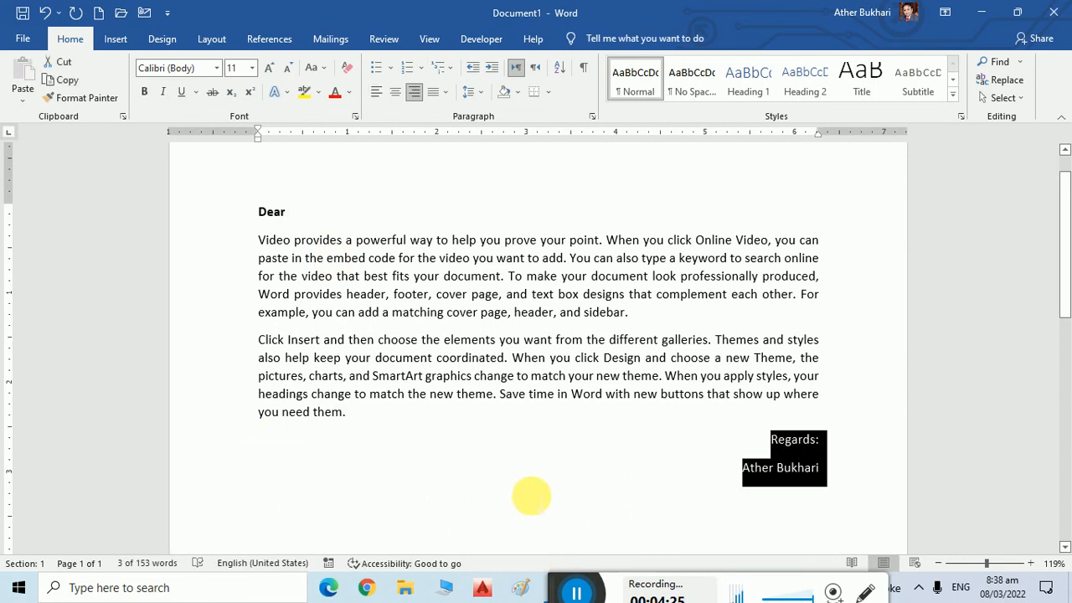
pyautogui.hotkey('ctrl', 'b')
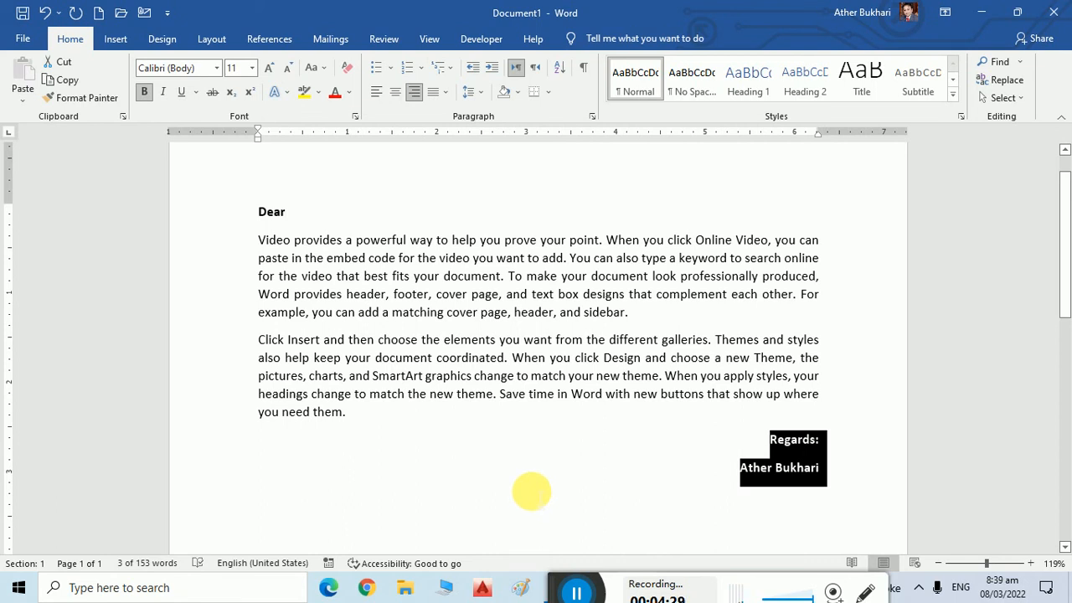
pyautogui.click(298, 217)
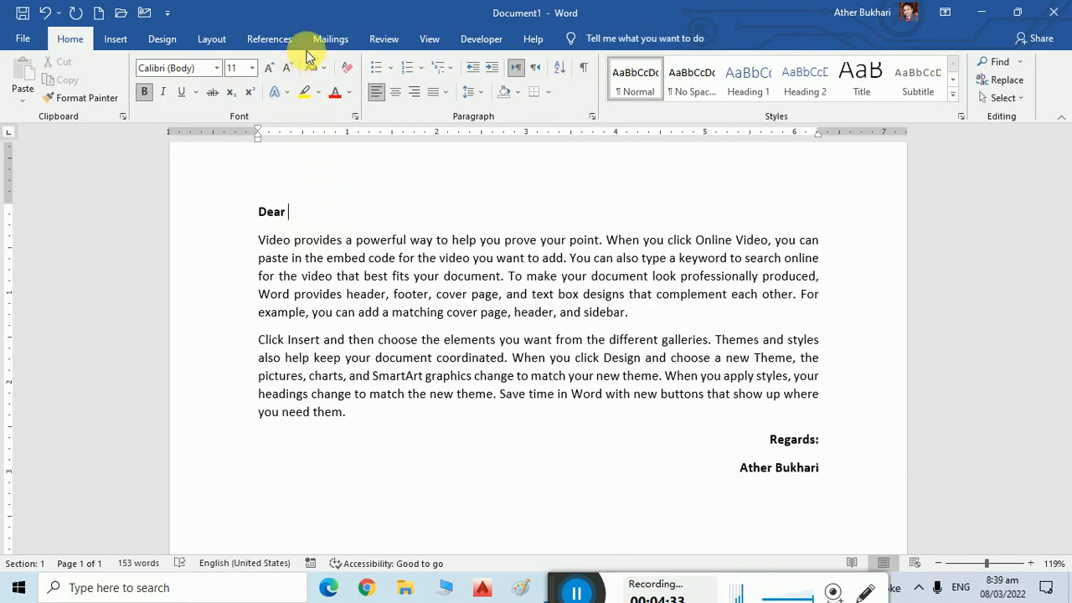
# Show the Mailings ribbon, then open the File backstage Home page with templates and recent files.
pyautogui.click(330, 39)
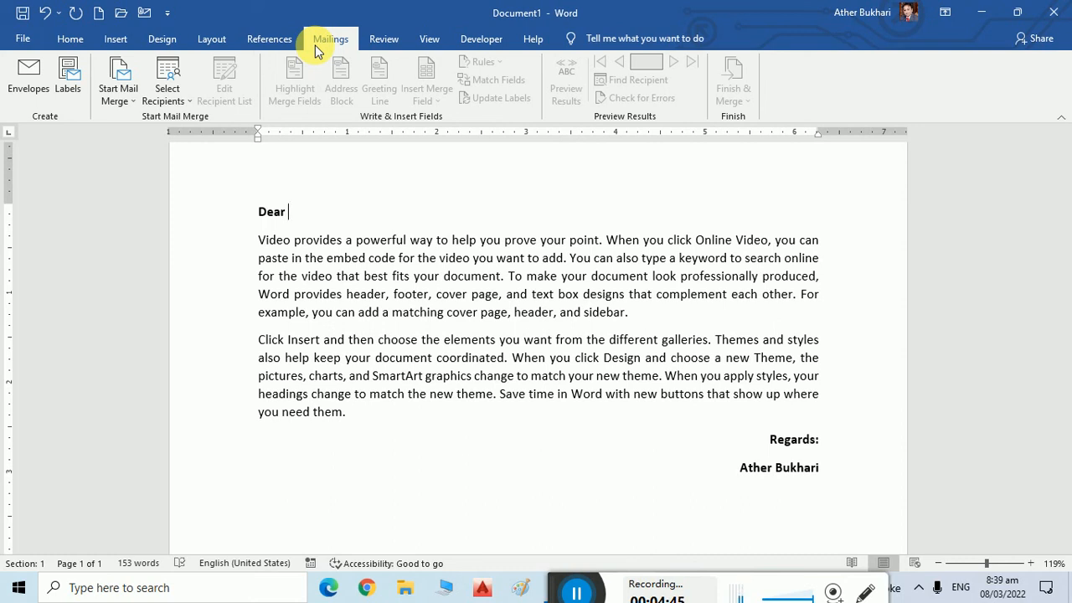
pyautogui.click(22, 40)
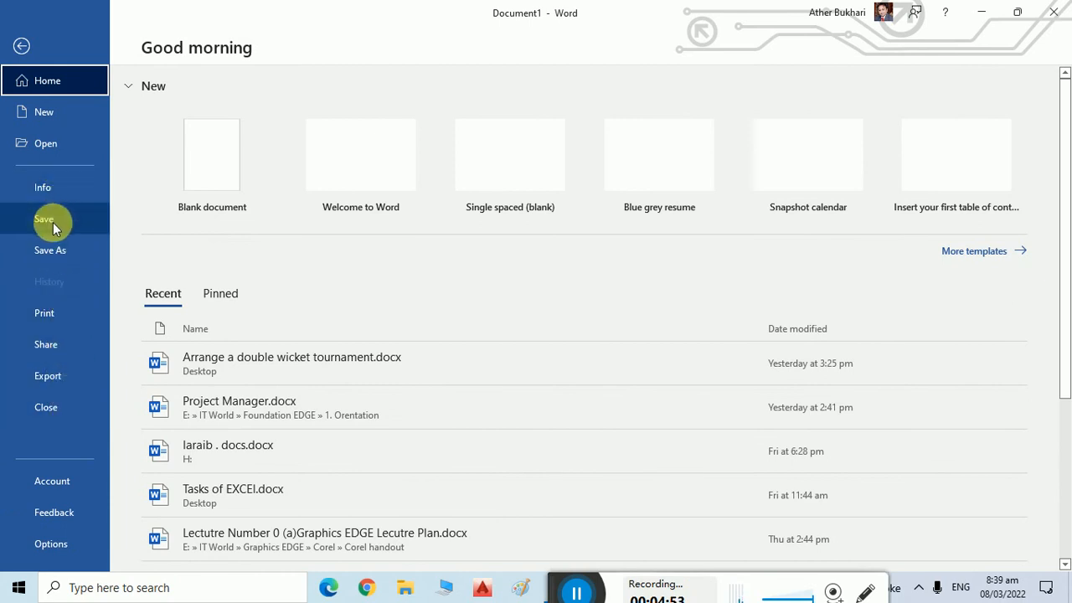
# Look over the Share > Email options in backstage, then go back to the Document1 letter.
pyautogui.click(49, 343)
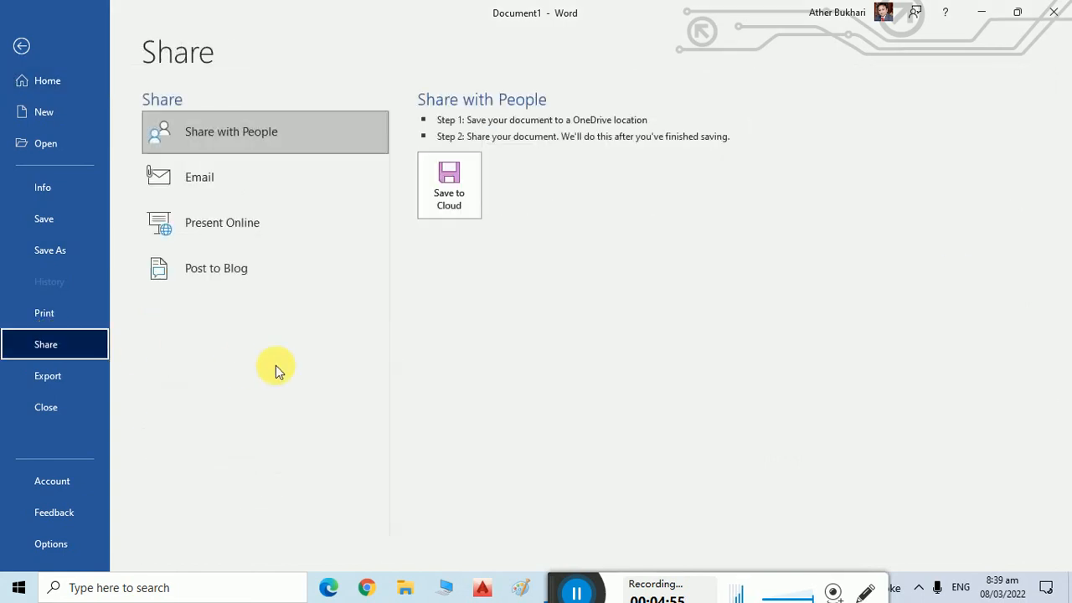
pyautogui.click(233, 192)
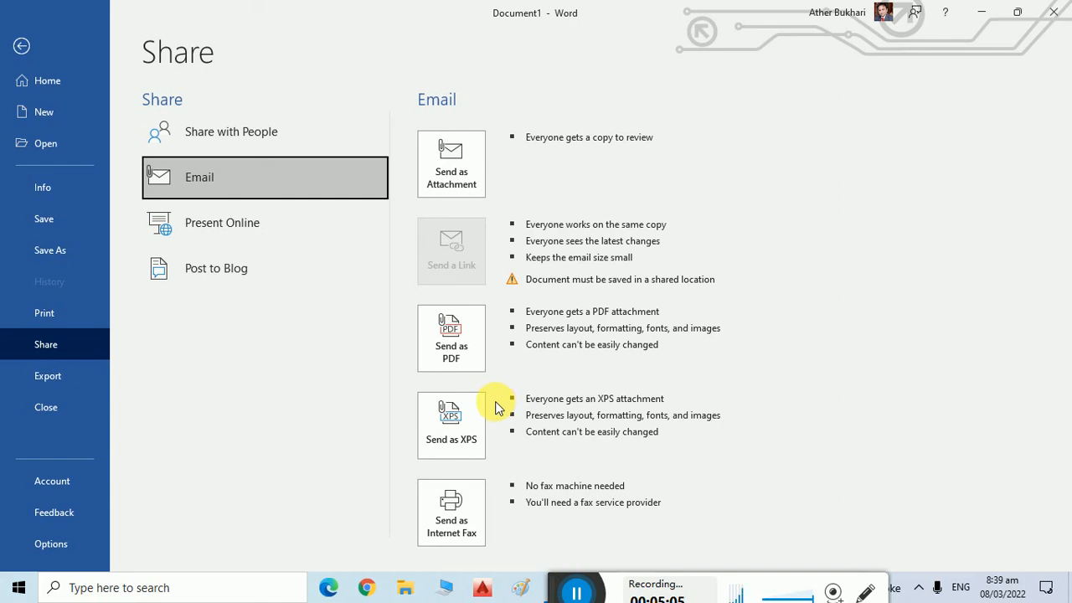
pyautogui.press('Escape')
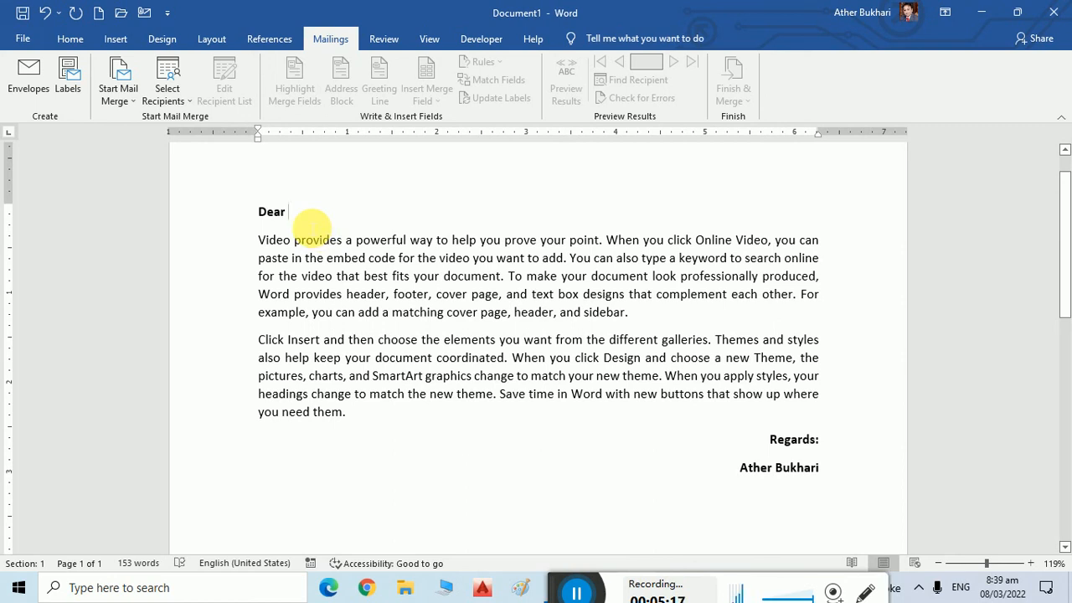
pyautogui.click(23, 39)
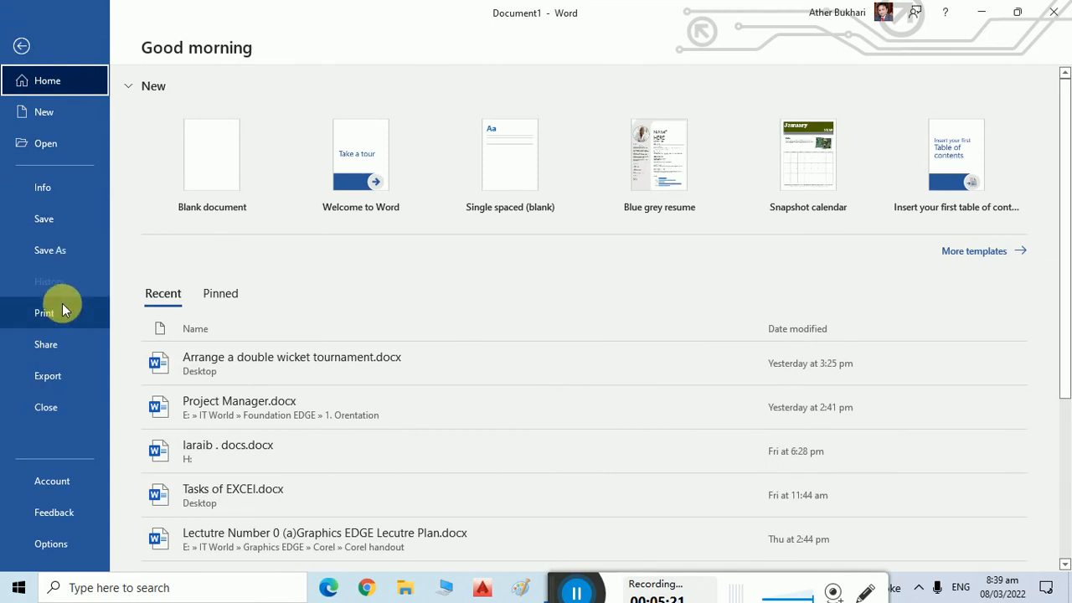
pyautogui.click(54, 196)
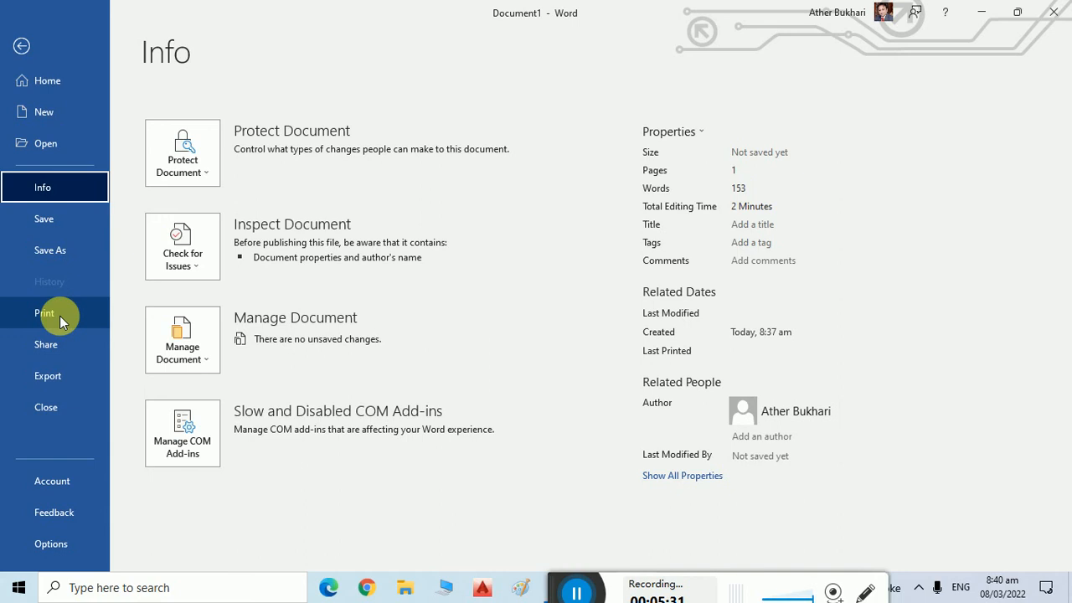
pyautogui.click(51, 253)
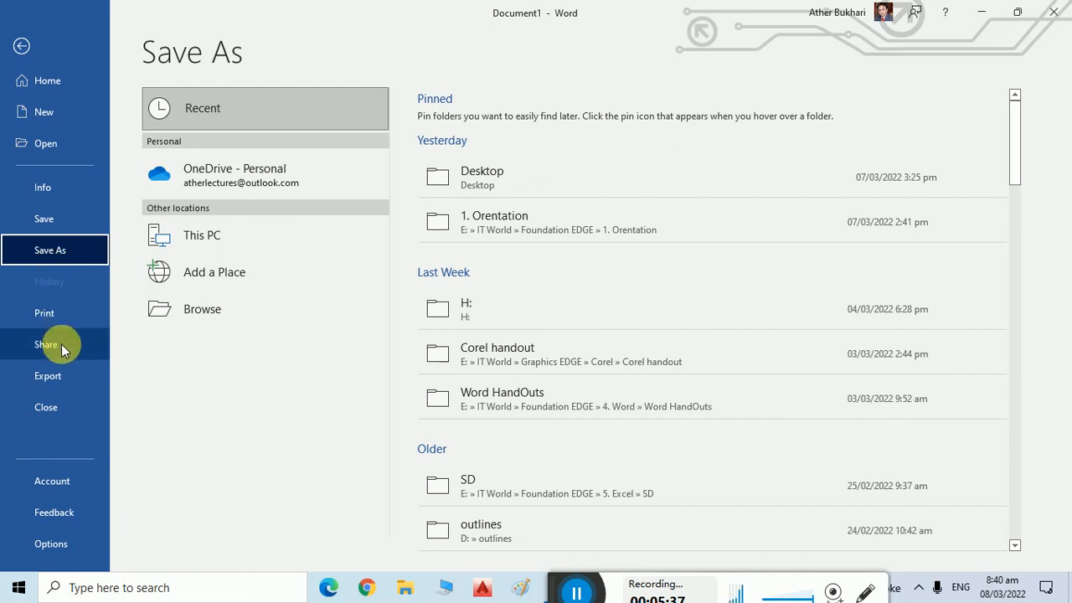
pyautogui.click(61, 344)
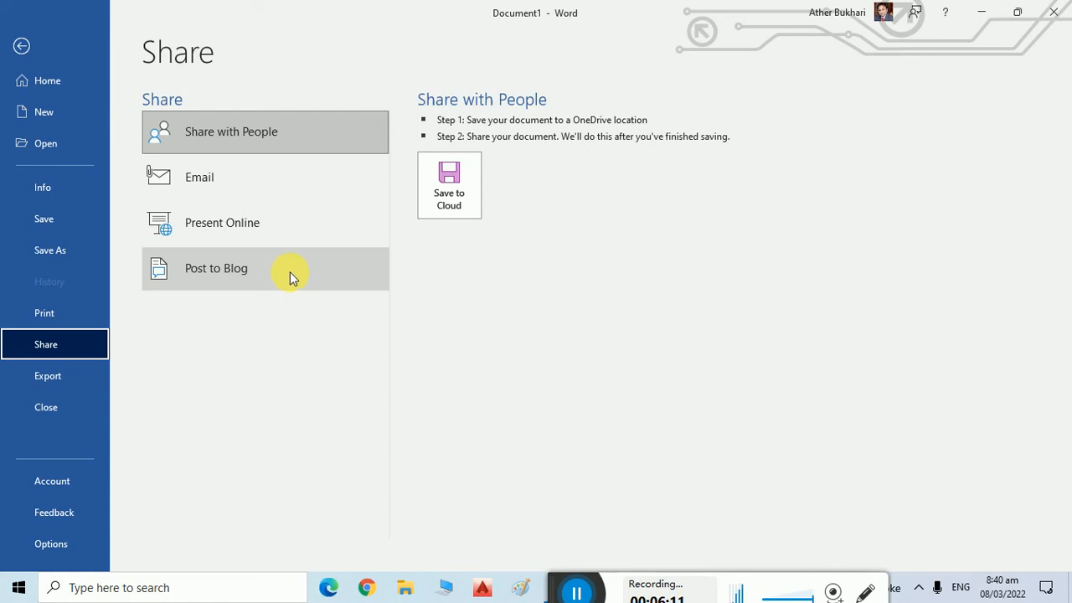
pyautogui.click(79, 378)
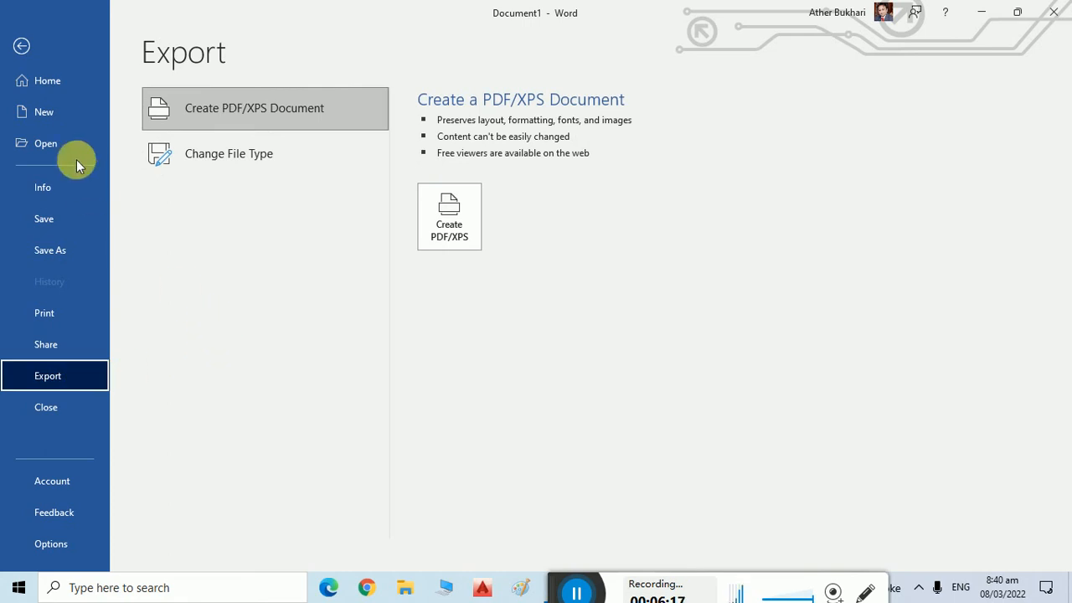
pyautogui.press('Escape')
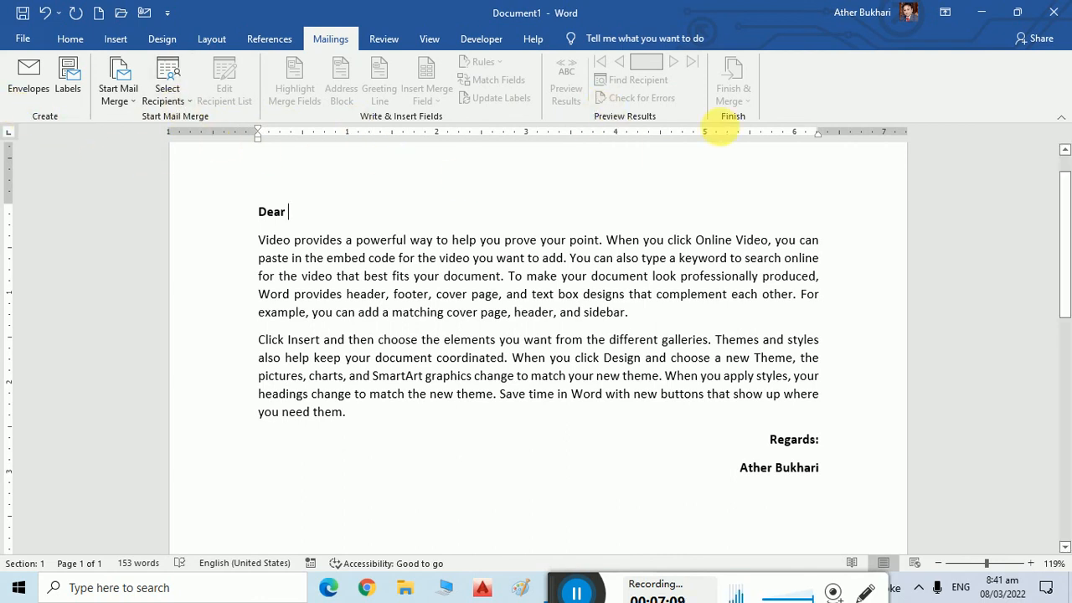
# Start the Step-by-Step Mail Merge Wizard from Start Mail Merge, keeping Letters as the document type.
pyautogui.click(130, 102)
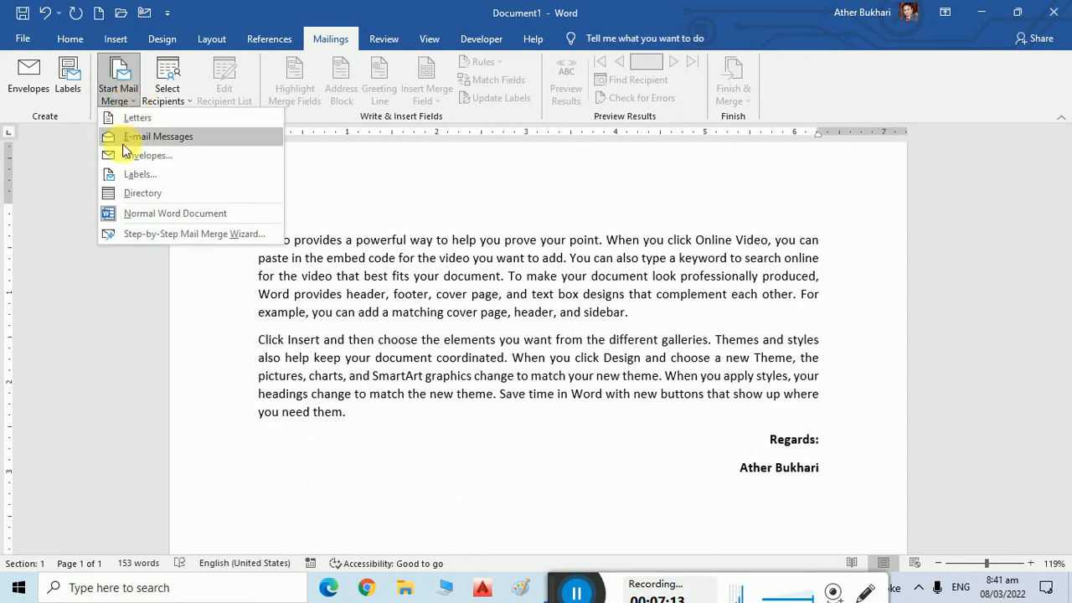
pyautogui.click(127, 235)
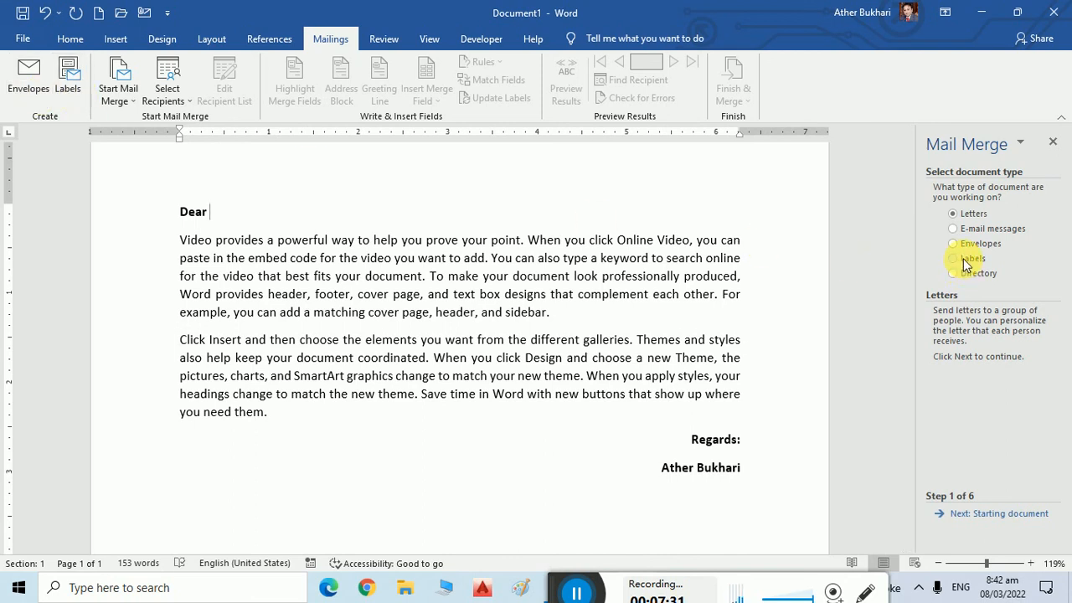
pyautogui.click(116, 101)
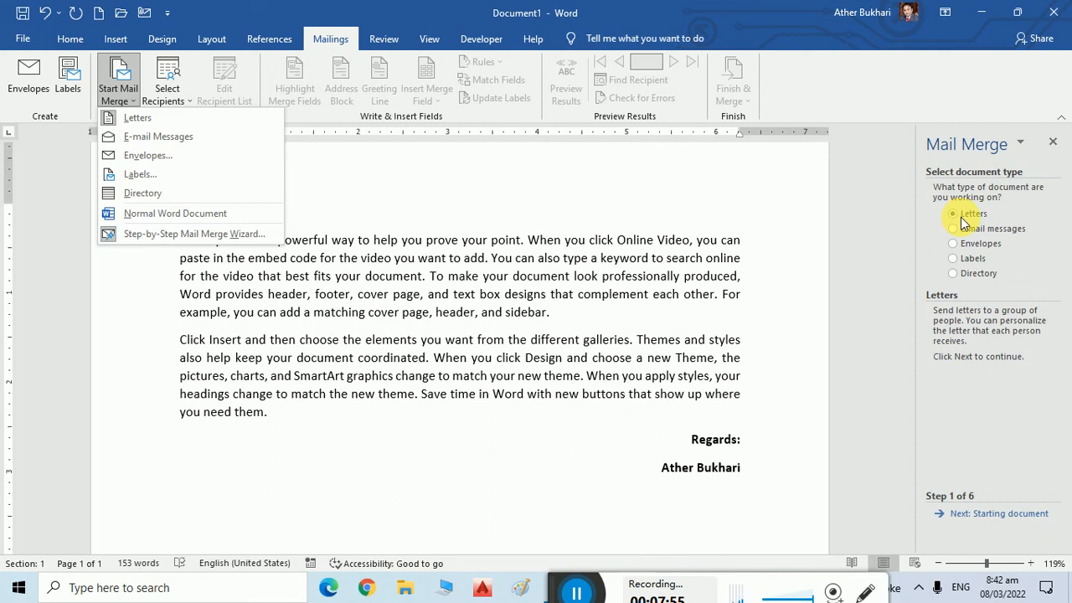
pyautogui.click(984, 516)
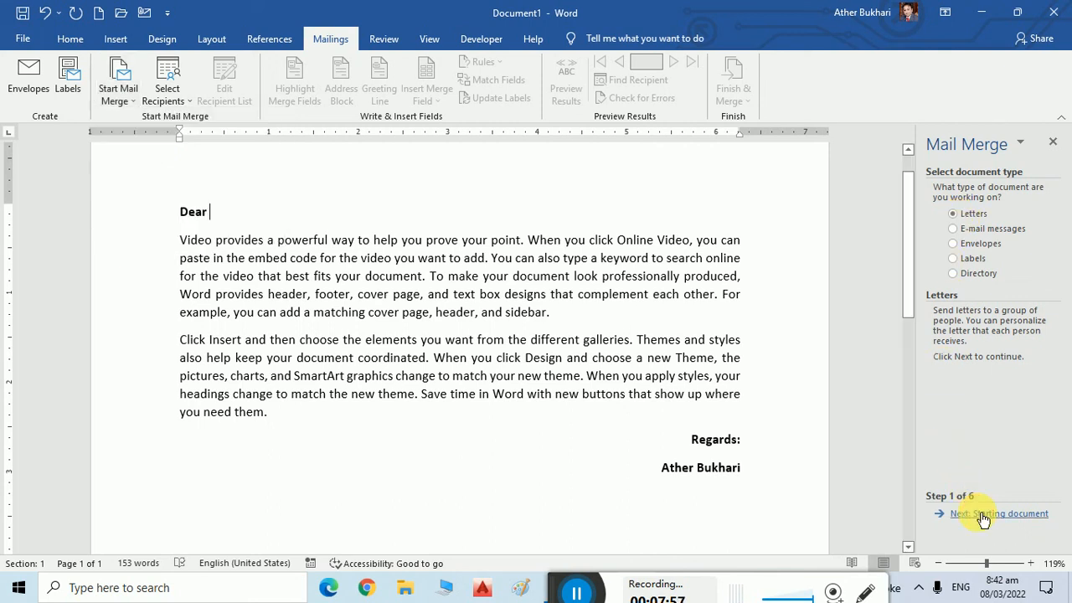
# Advance the wizard to step 3, choose Type a new list, and open the New Address List.
pyautogui.click(983, 516)
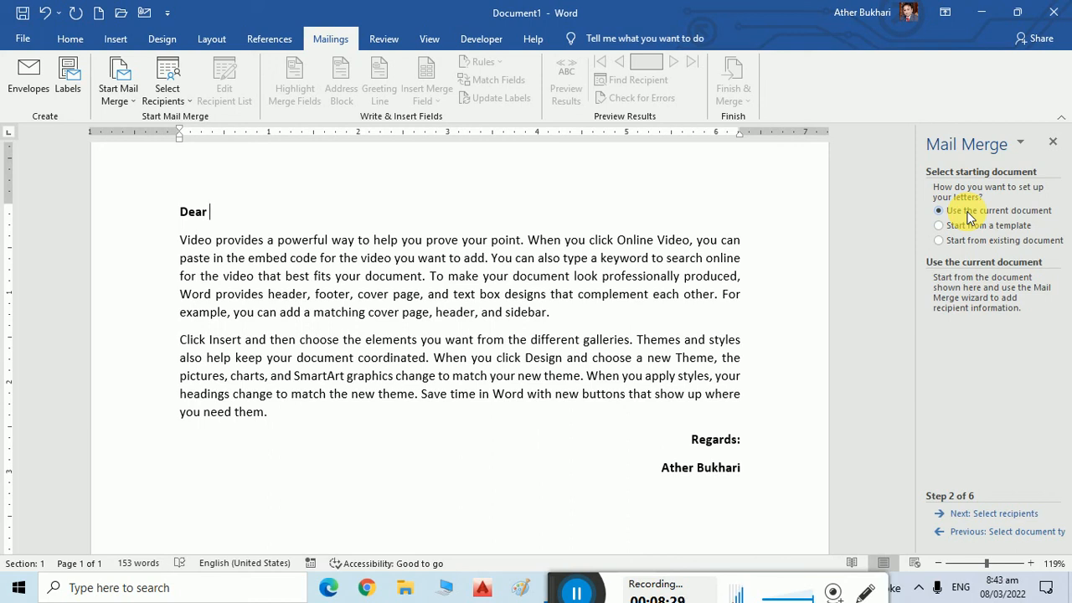
pyautogui.click(999, 513)
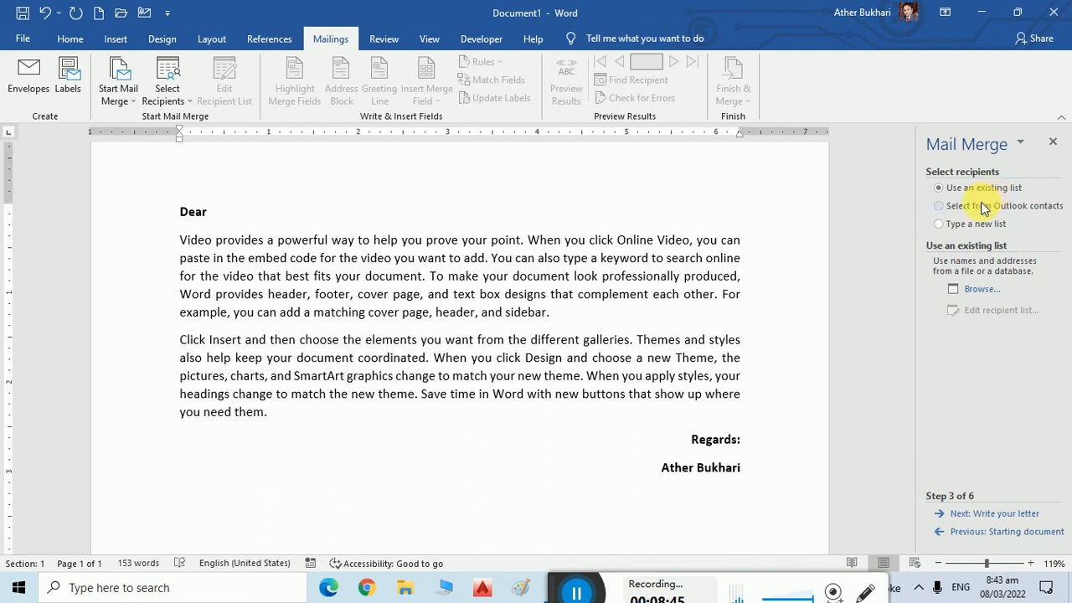
pyautogui.click(983, 209)
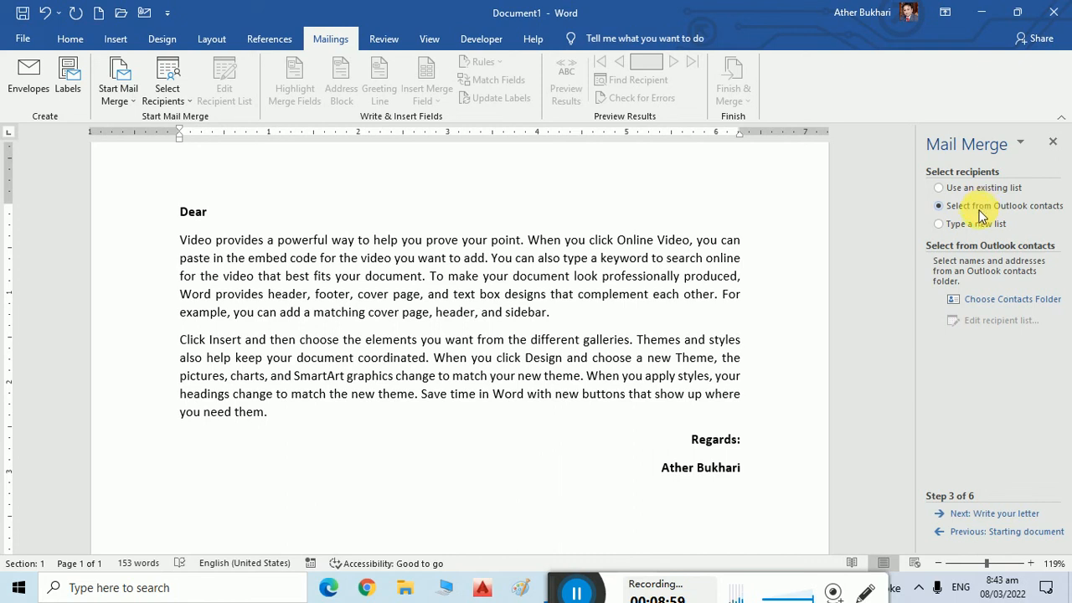
pyautogui.click(974, 223)
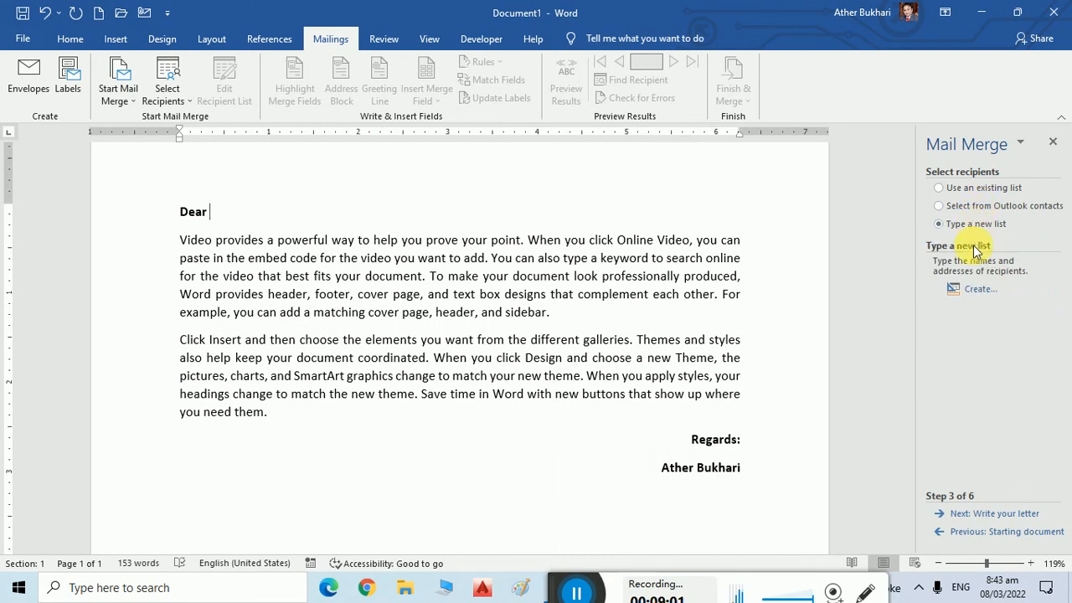
pyautogui.click(980, 289)
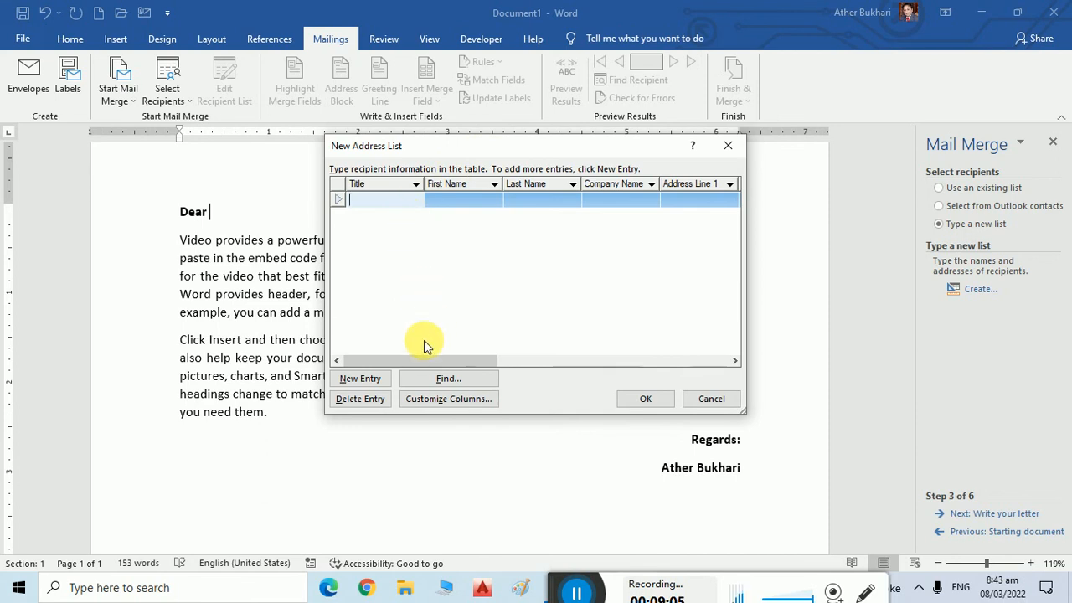
# Click through the Title, Last Name and Company Name fields of the first address entry.
pyautogui.click(407, 201)
pyautogui.click(536, 204)
pyautogui.click(619, 206)
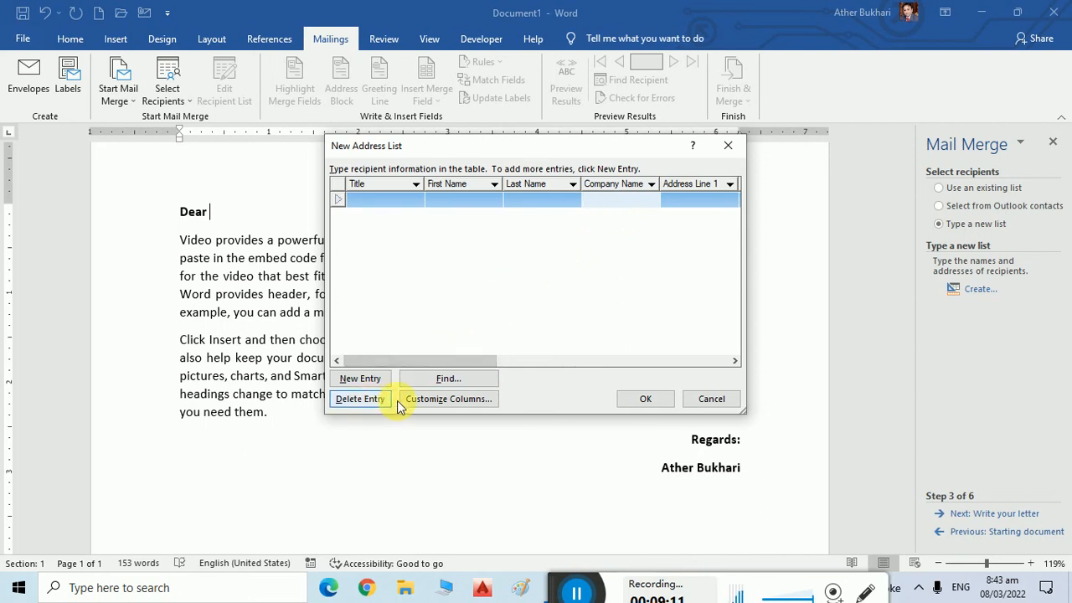
# Try deleting the Last Name column in Customize Columns, then discard the column changes.
pyautogui.click(432, 399)
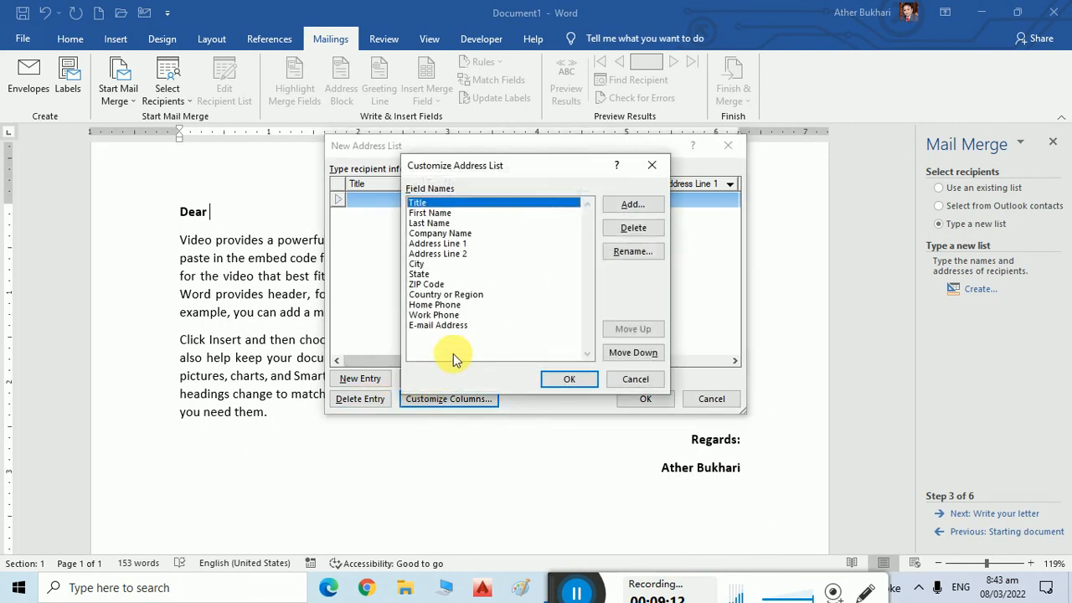
pyautogui.click(470, 222)
pyautogui.click(633, 235)
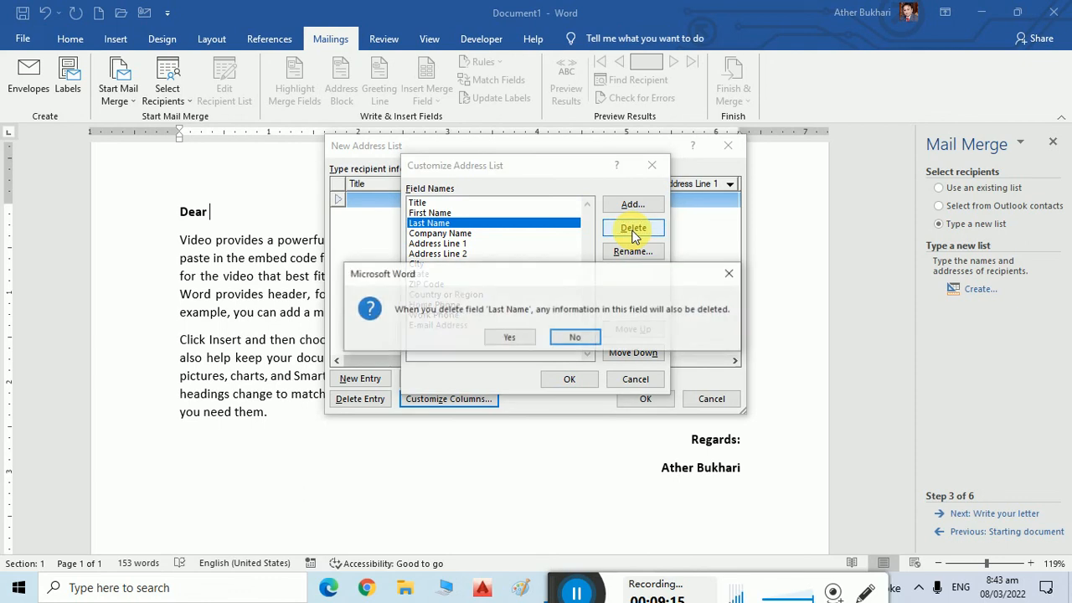
pyautogui.click(573, 336)
pyautogui.click(458, 224)
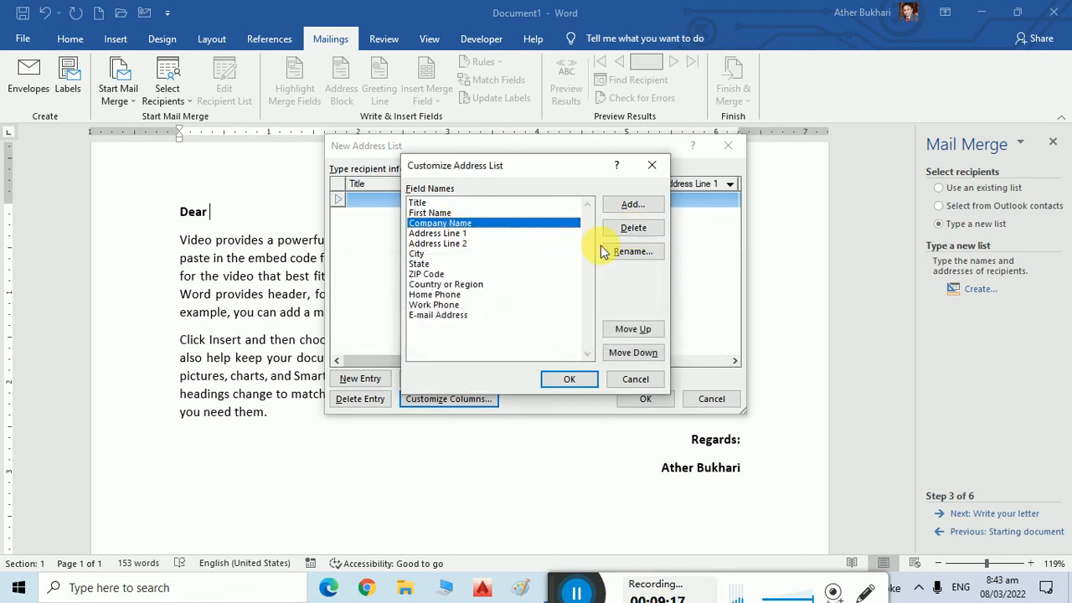
pyautogui.click(634, 380)
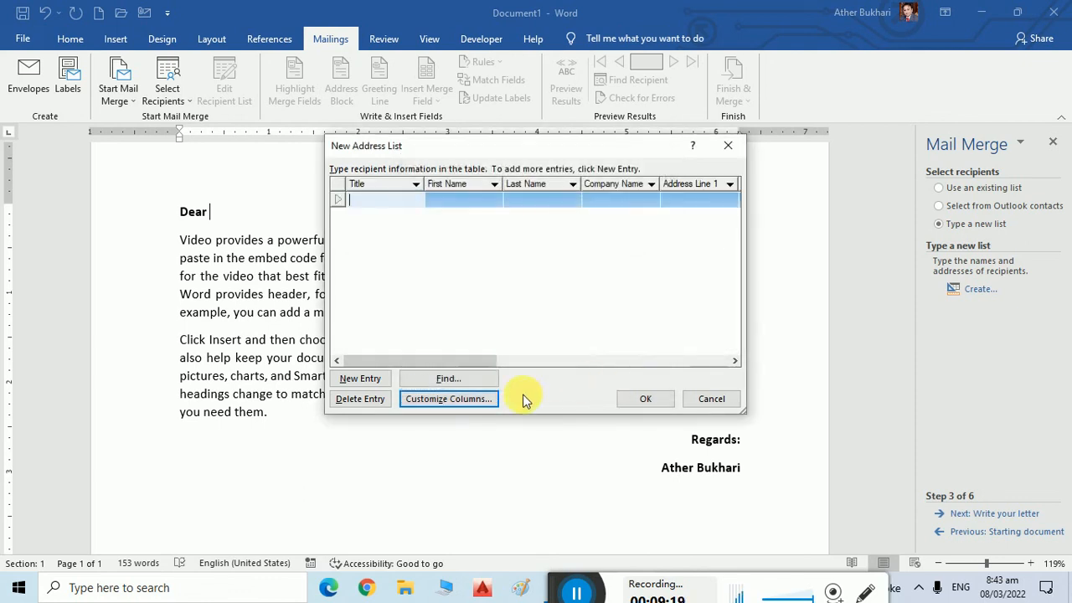
# Delete the blank entry, try Find Entry, and close the New Address List without saving.
pyautogui.click(366, 400)
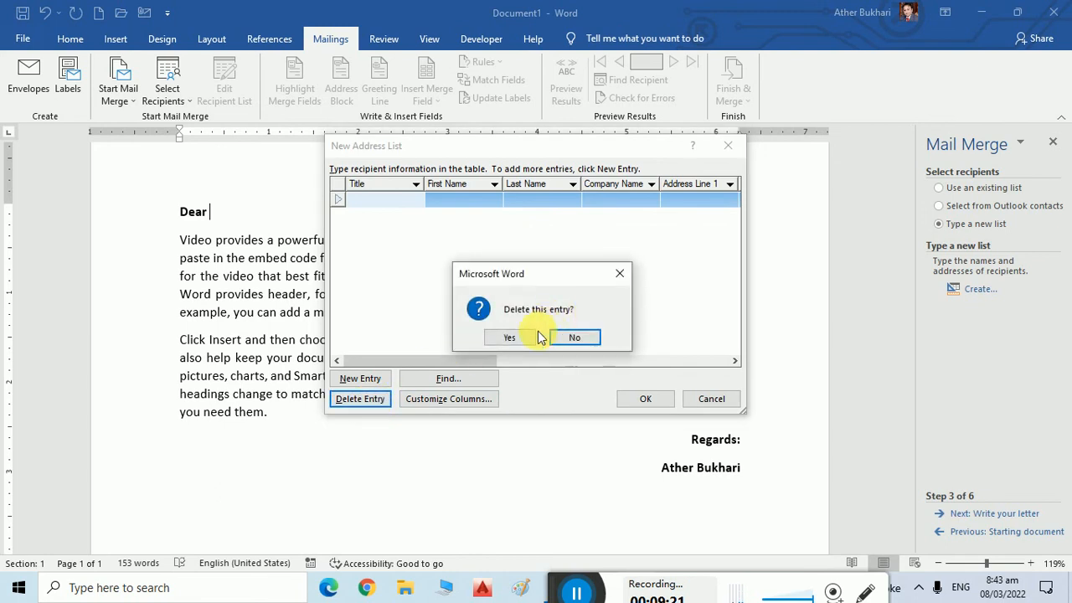
pyautogui.click(506, 337)
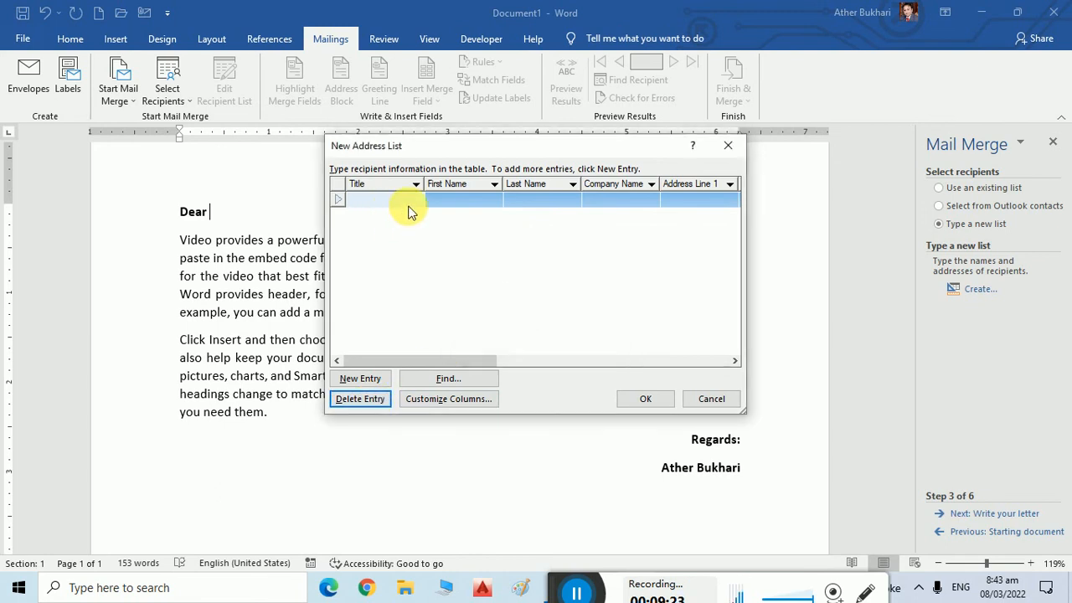
pyautogui.click(469, 373)
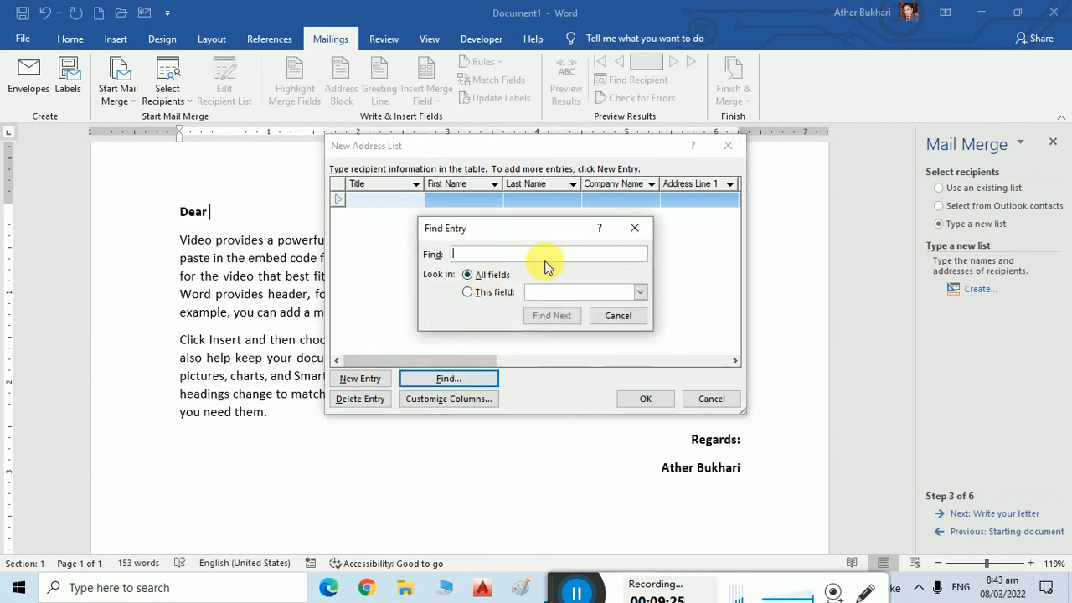
pyautogui.click(619, 316)
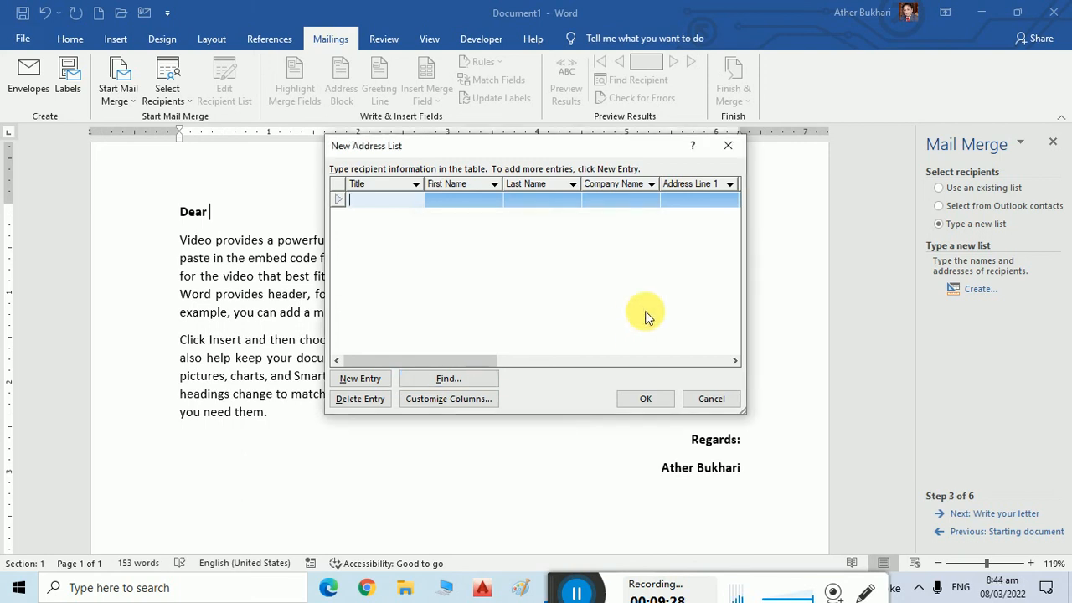
pyautogui.click(722, 398)
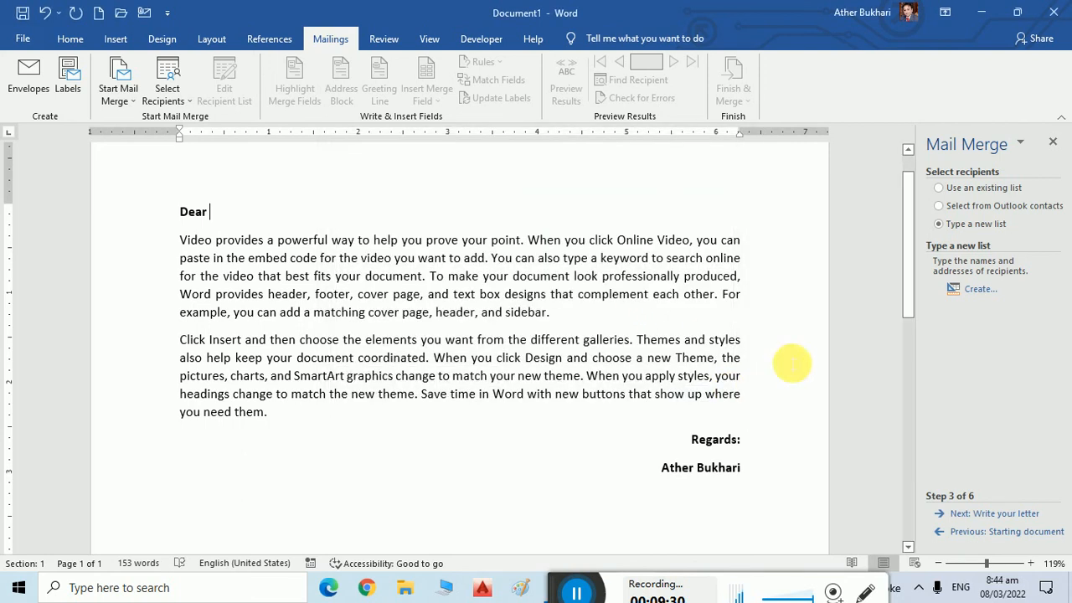
# Choose Use an existing list and open ContactBook.xlsx from the Desktop.
pyautogui.click(984, 191)
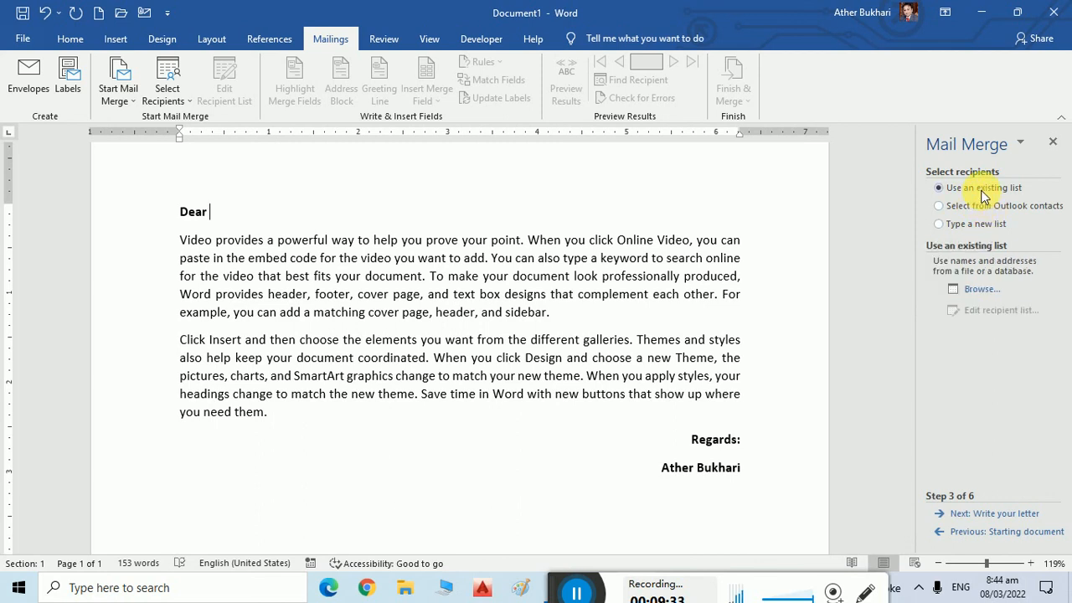
pyautogui.click(976, 291)
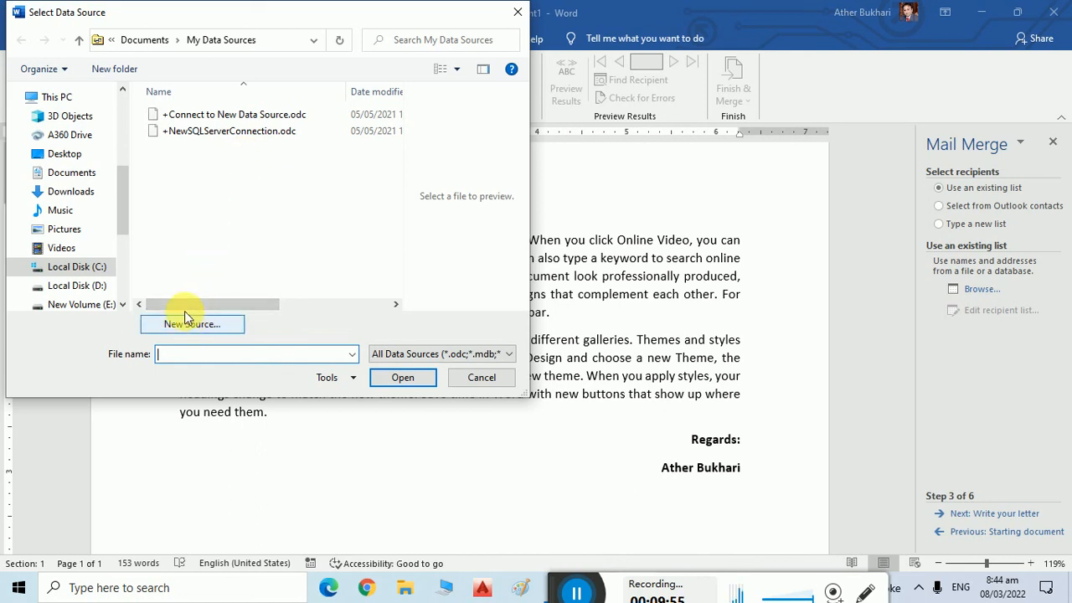
pyautogui.moveTo(123, 209); pyautogui.dragTo(122, 130)
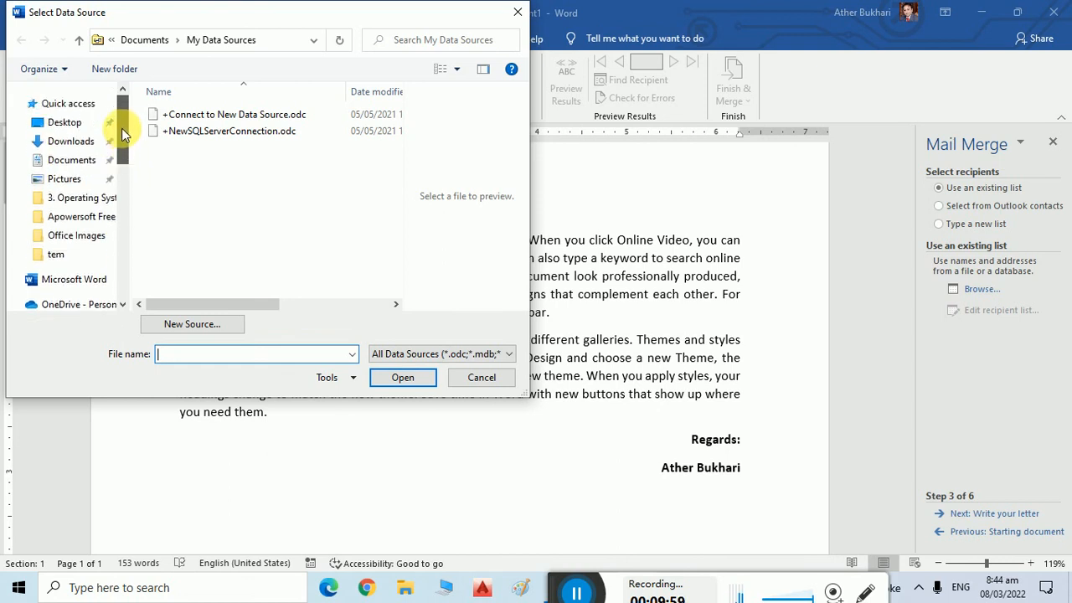
pyautogui.click(77, 126)
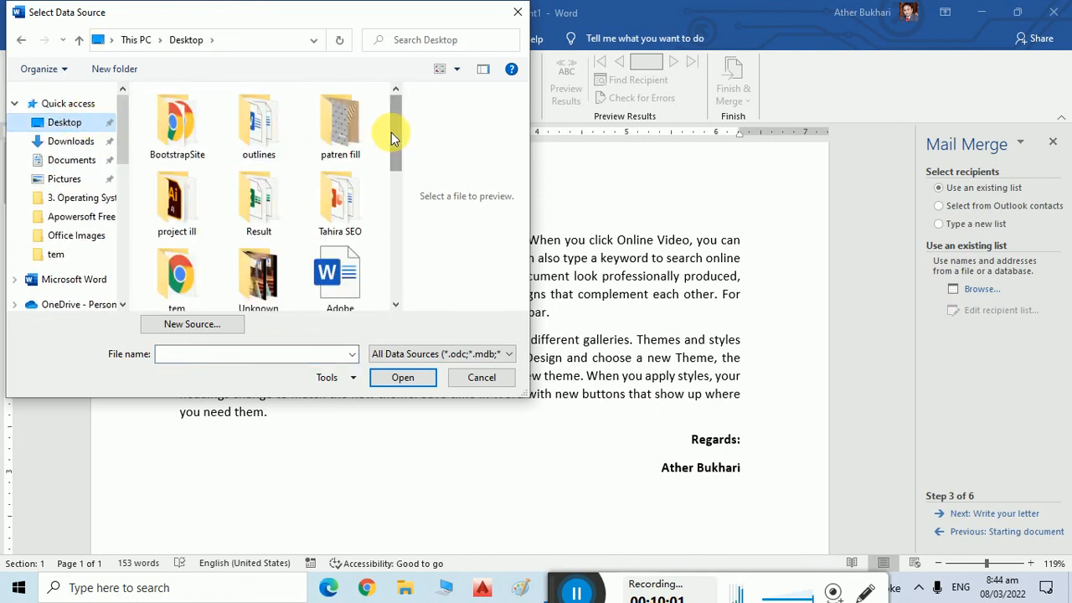
pyautogui.moveTo(396, 133); pyautogui.dragTo(398, 193)
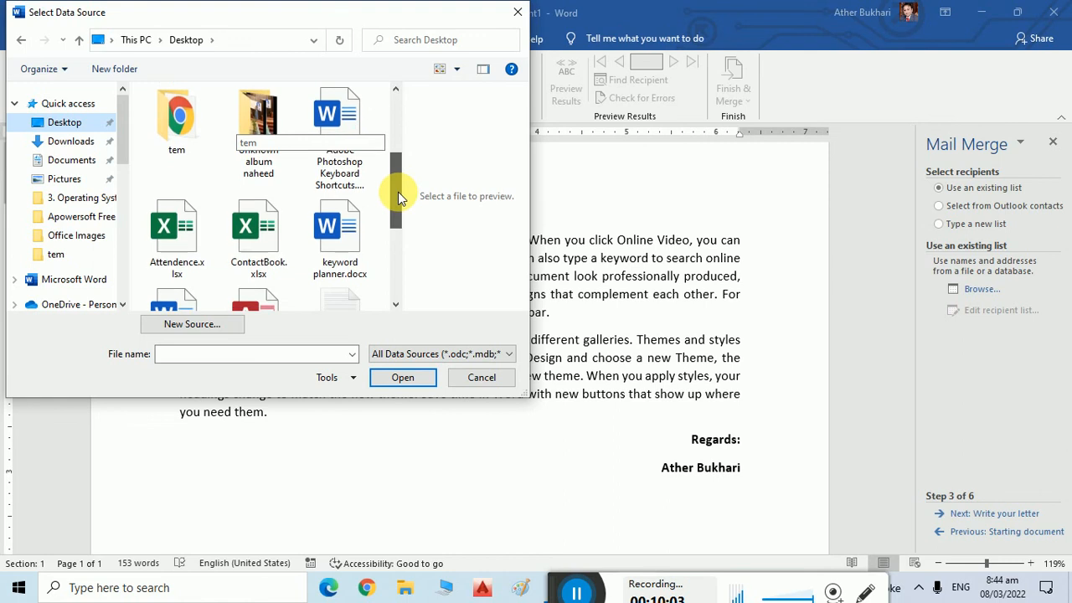
pyautogui.click(283, 233)
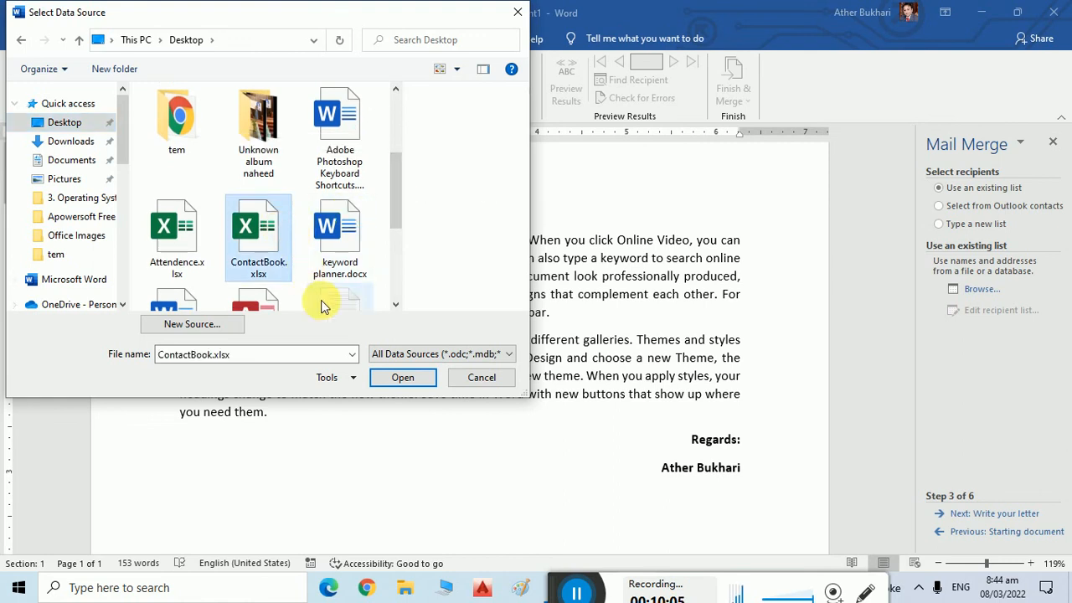
pyautogui.click(400, 378)
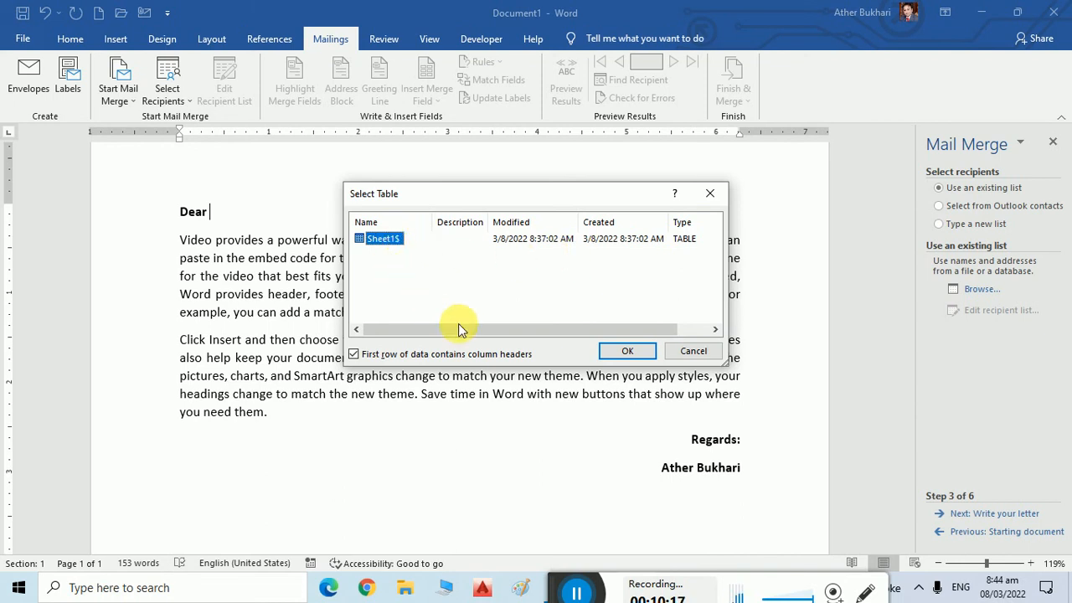
# Confirm the Sheet1$ table, leave the Title filter unchanged, and accept all ten recipients.
pyautogui.click(613, 353)
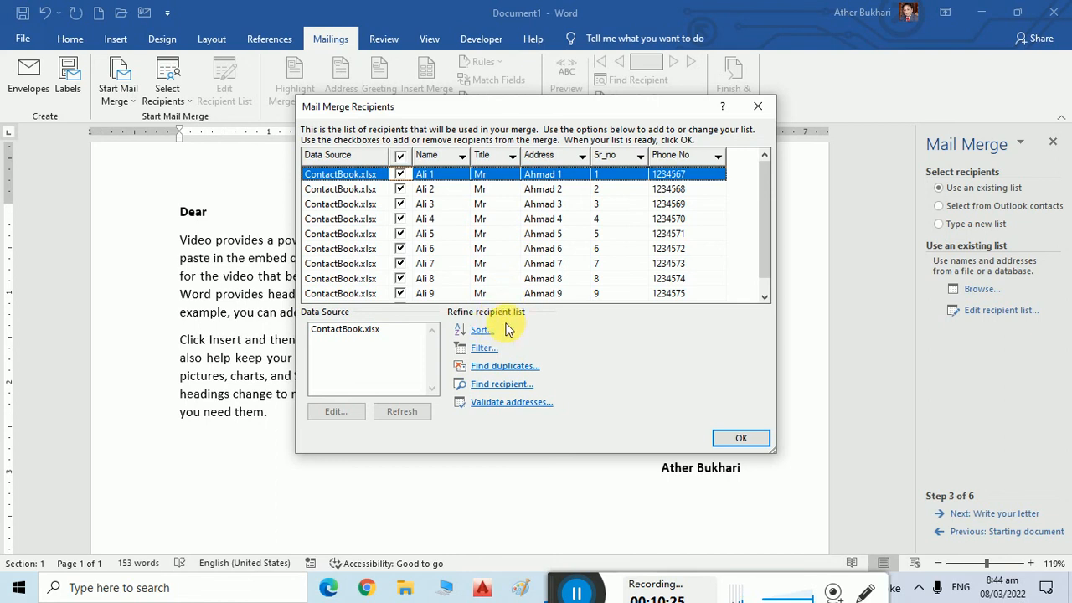
pyautogui.click(510, 158)
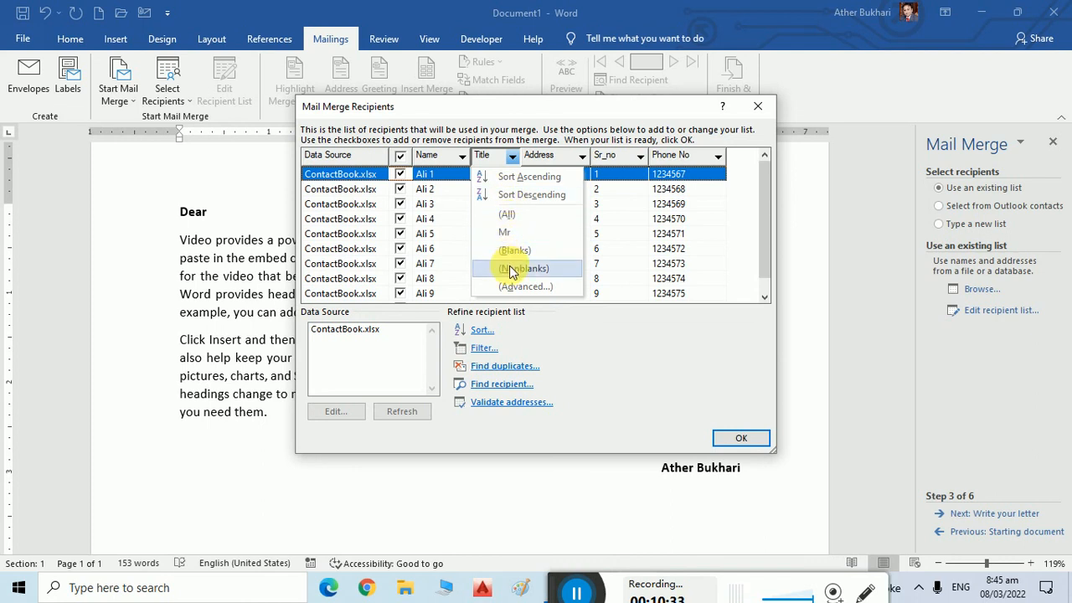
pyautogui.click(586, 348)
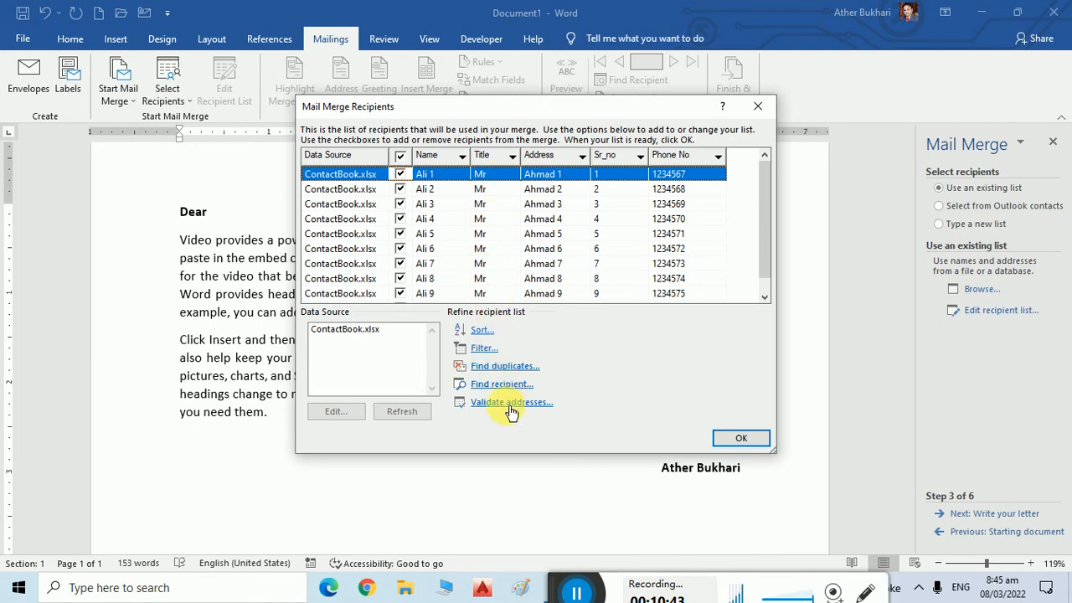
pyautogui.click(734, 441)
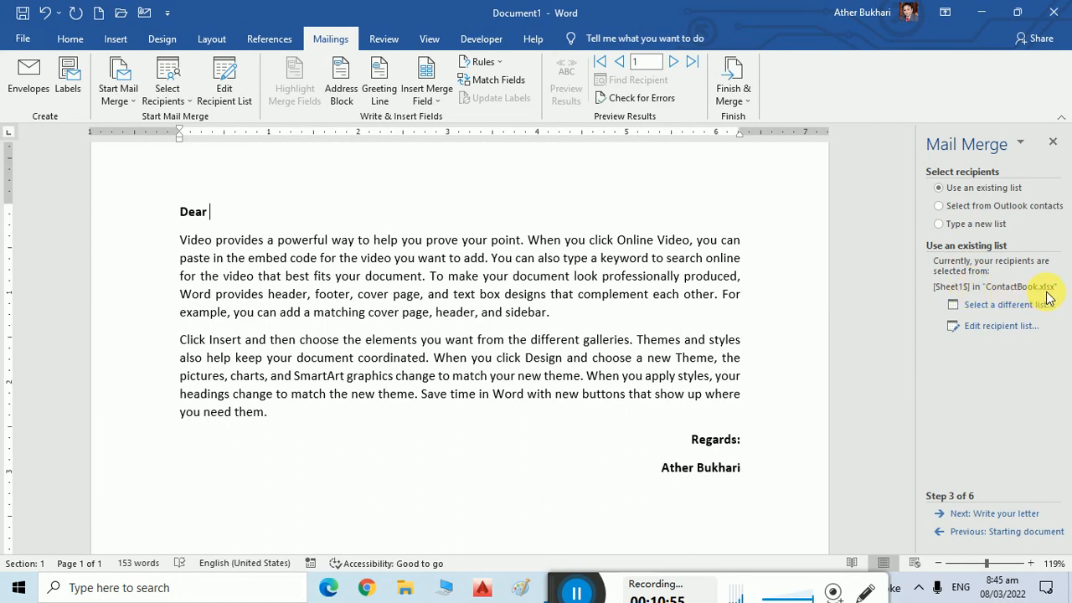
# Advance to Write your letter, cancel the Greeting line settings keeping Dear, and decline electronic postage.
pyautogui.click(1004, 514)
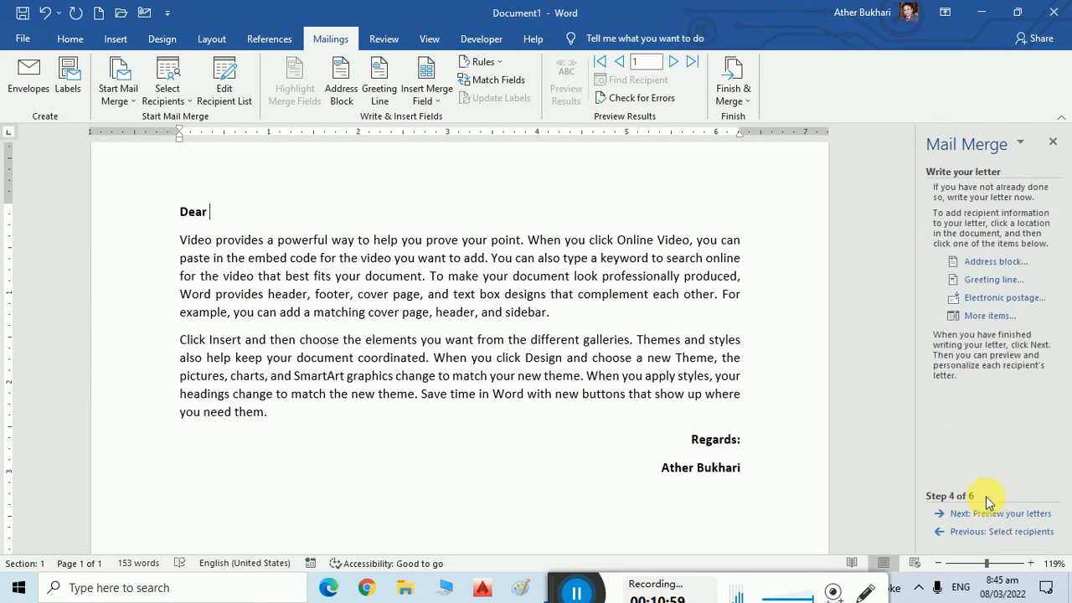
pyautogui.click(988, 280)
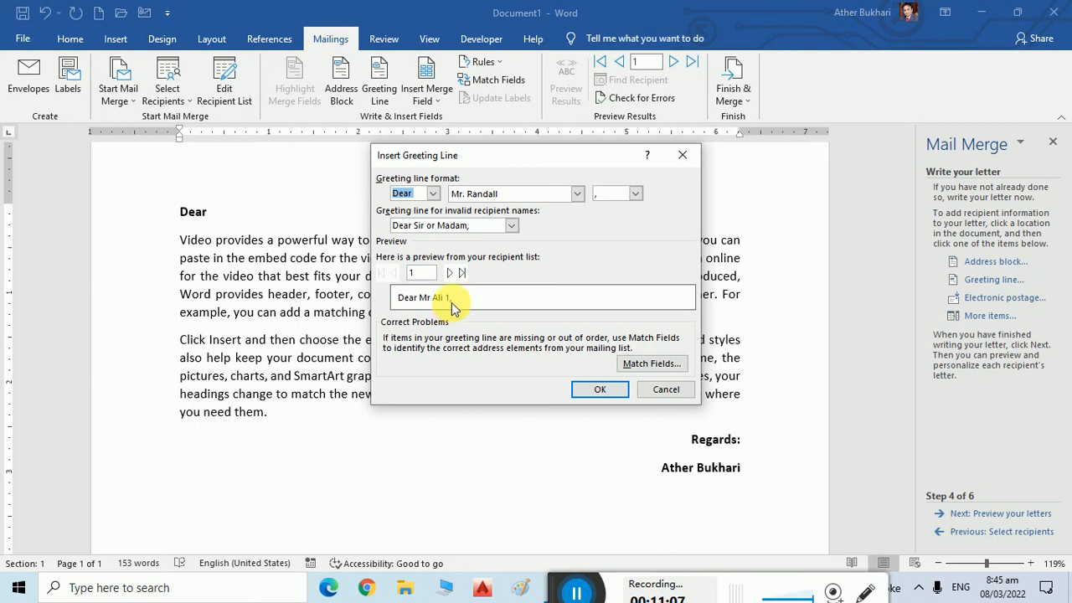
pyautogui.click(433, 193)
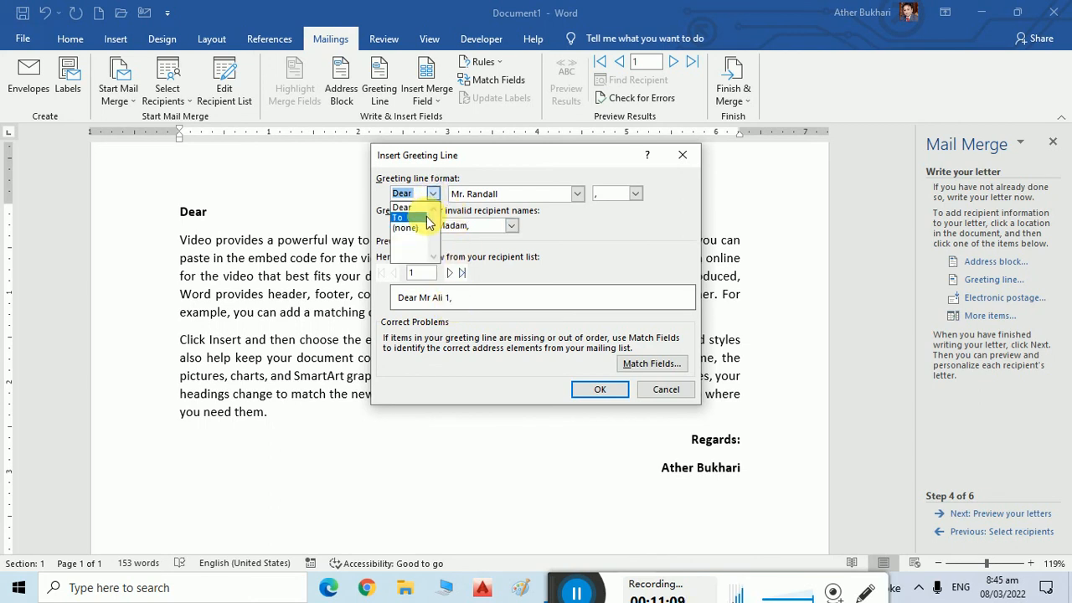
pyautogui.click(434, 195)
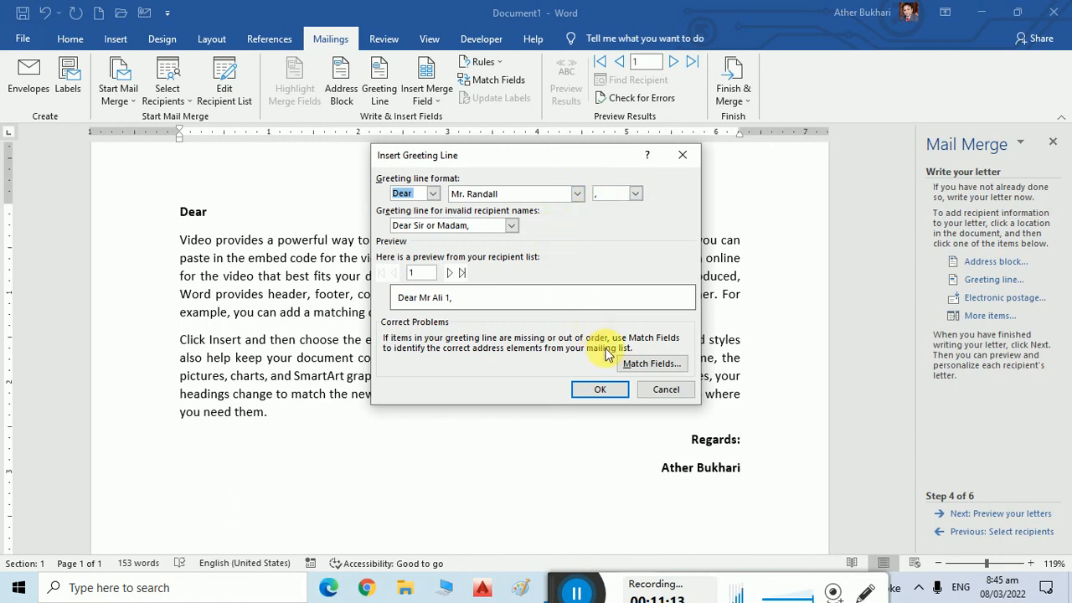
pyautogui.click(666, 390)
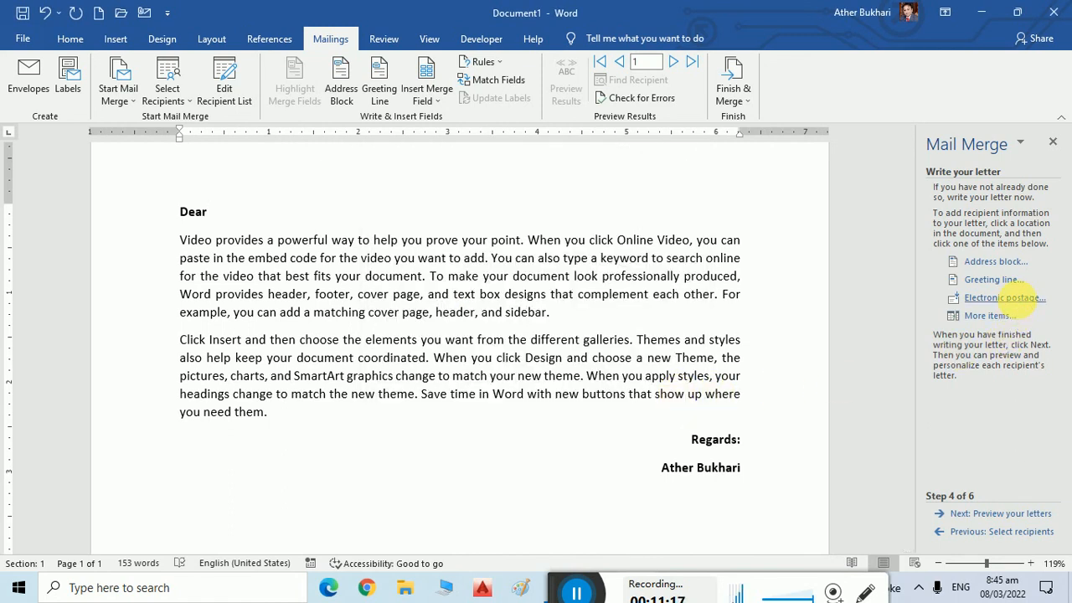
pyautogui.click(1016, 299)
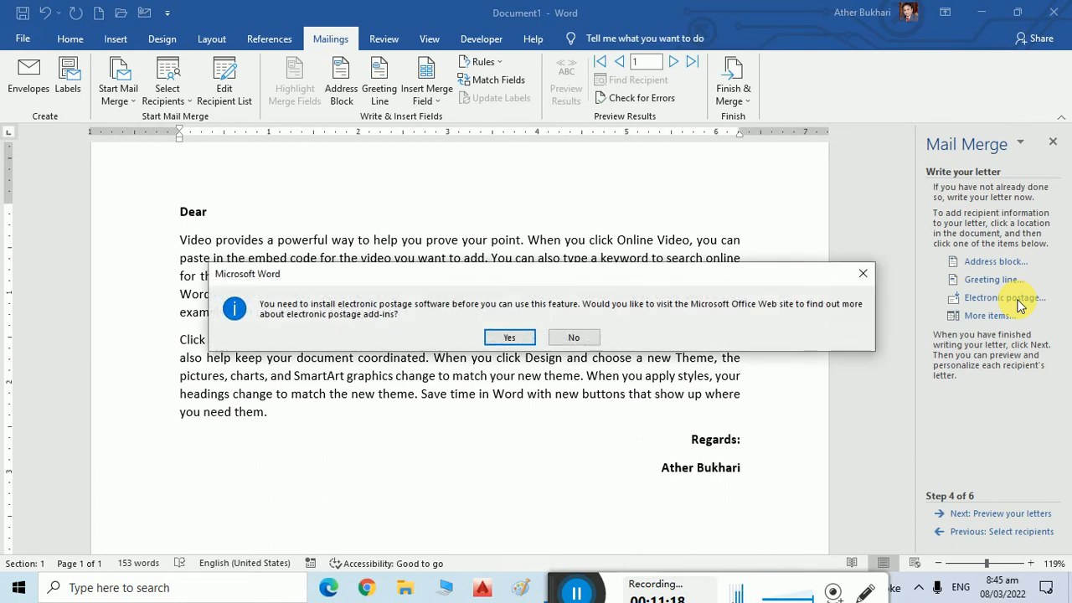
pyautogui.click(575, 338)
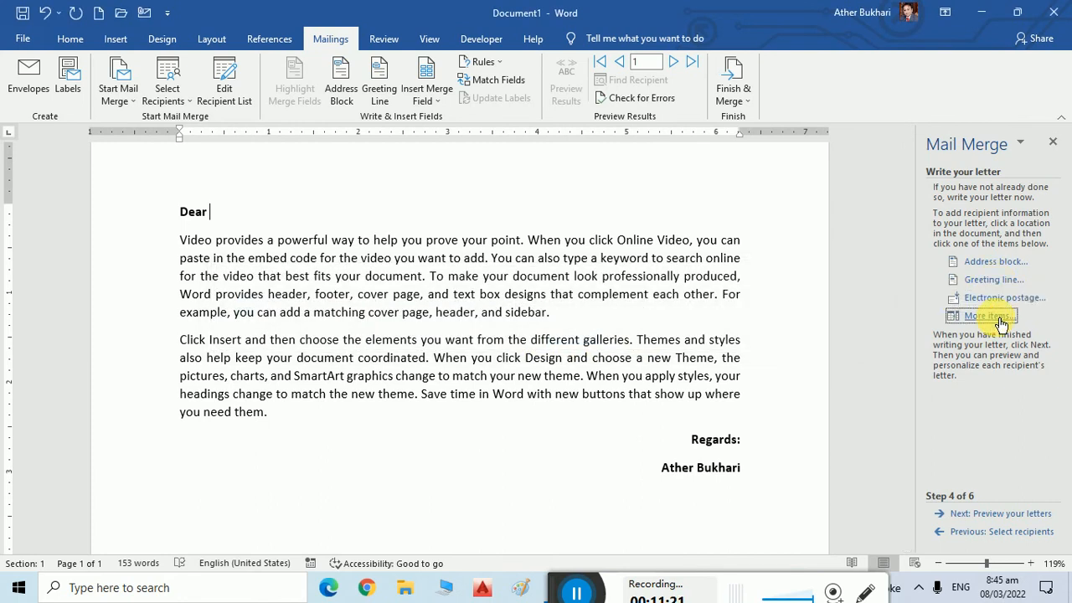
# Look over the More items field list and Address block settings without inserting anything.
pyautogui.click(988, 316)
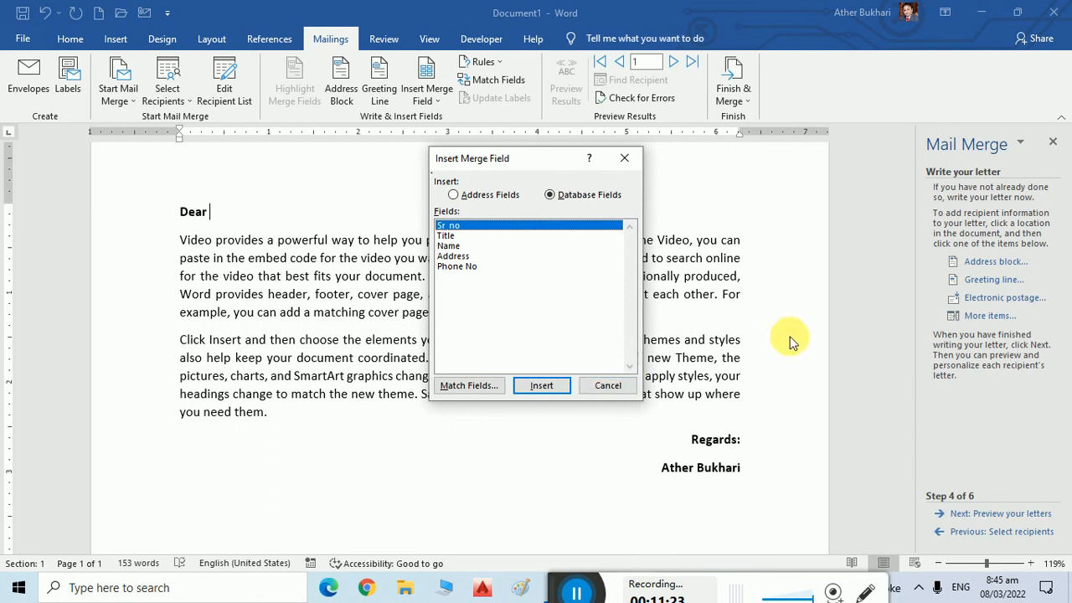
pyautogui.click(590, 386)
pyautogui.click(976, 262)
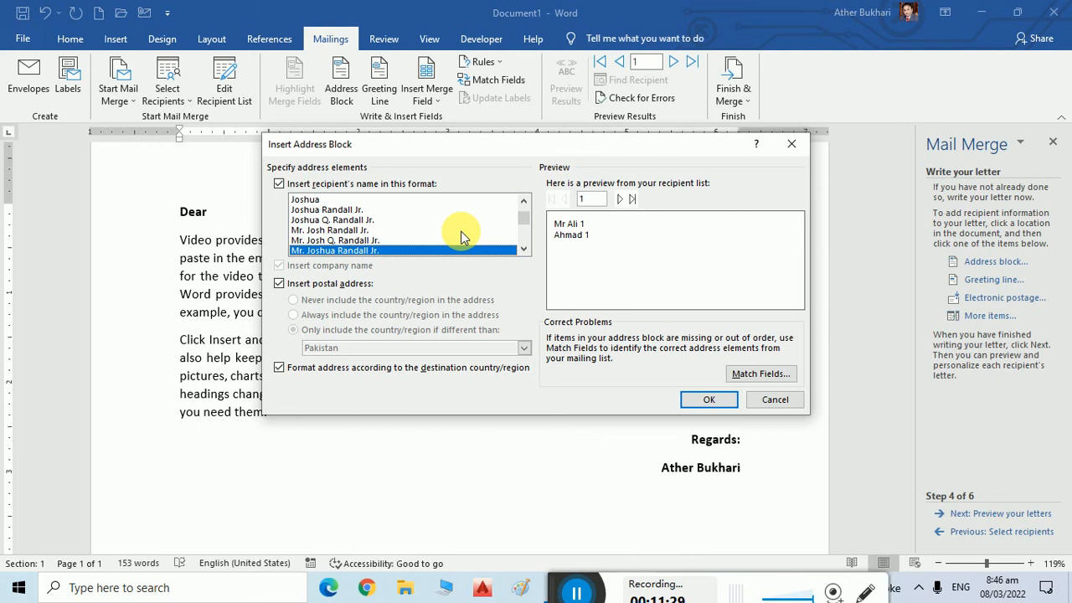
pyautogui.click(774, 399)
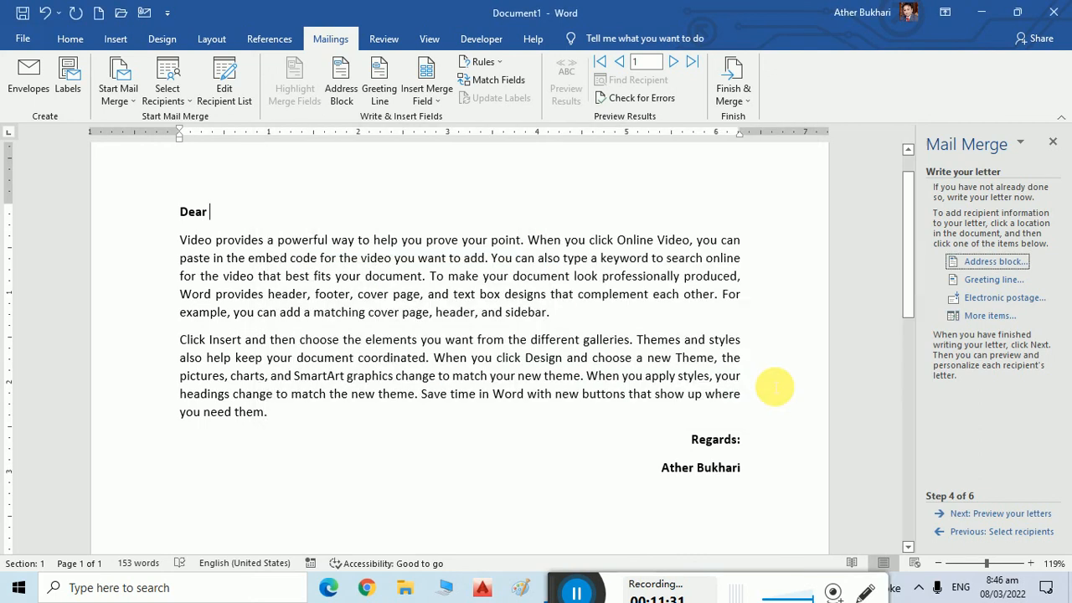
# Insert the «Title» merge field after Dear, followed by a period.
pyautogui.click(989, 316)
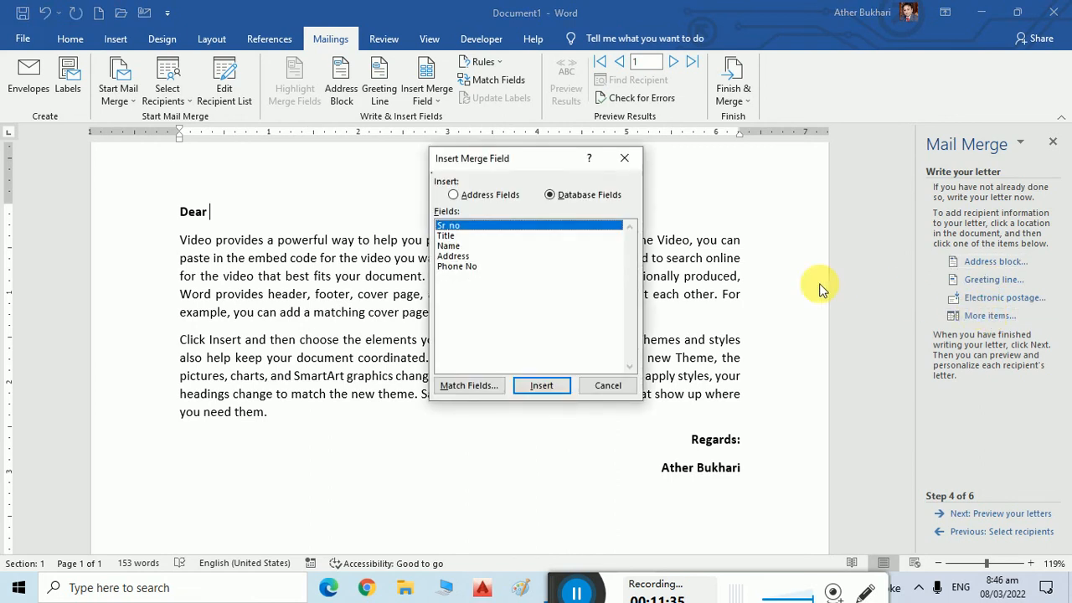
pyautogui.click(462, 237)
pyautogui.click(542, 386)
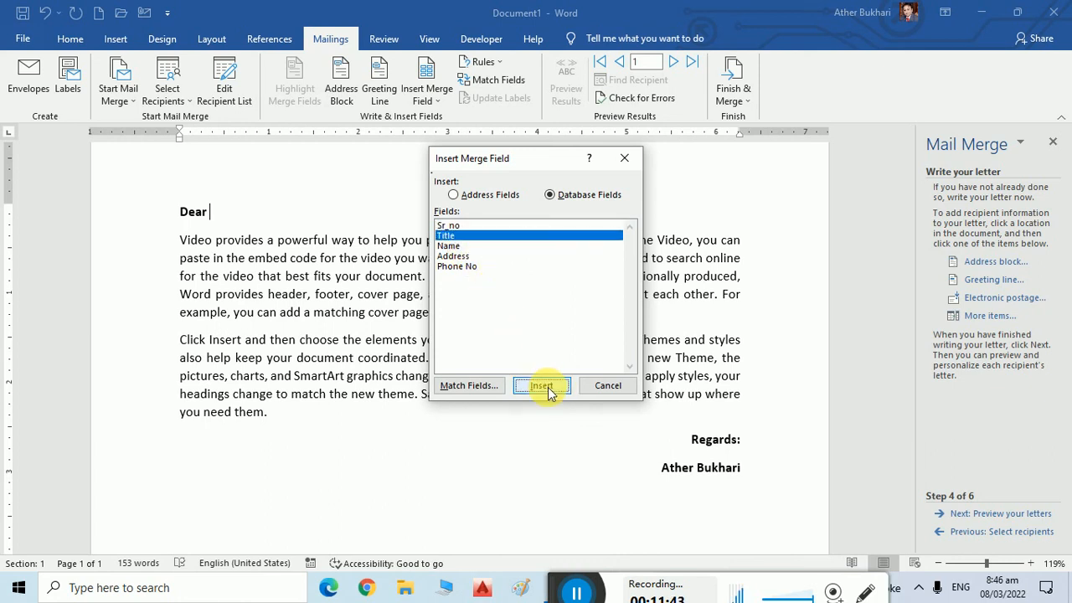
pyautogui.click(596, 387)
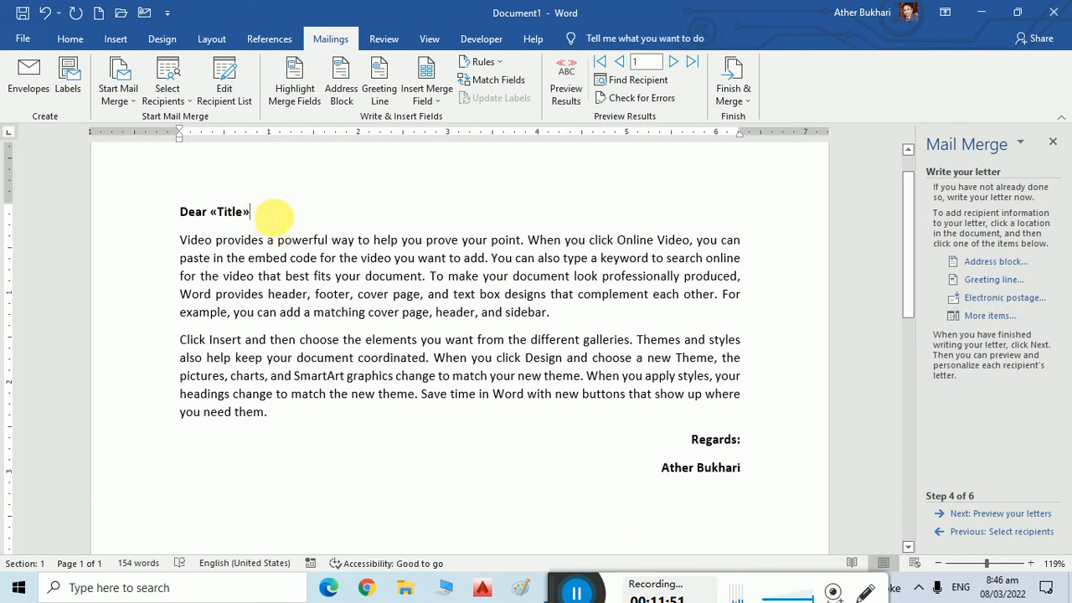
pyautogui.write('.')
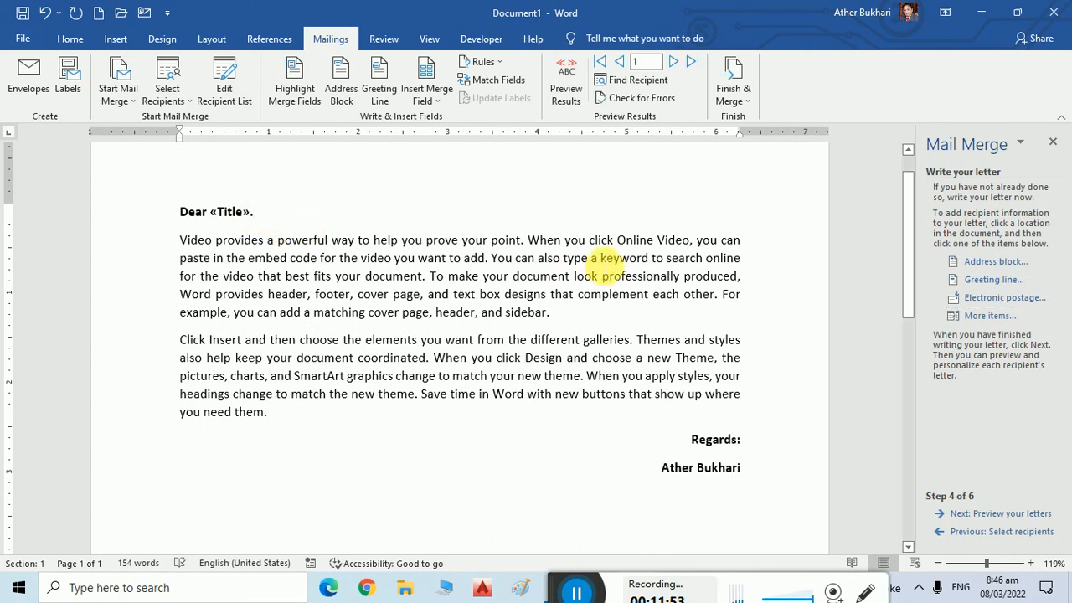
# Insert the «Name» merge field after «Title».
pyautogui.click(988, 316)
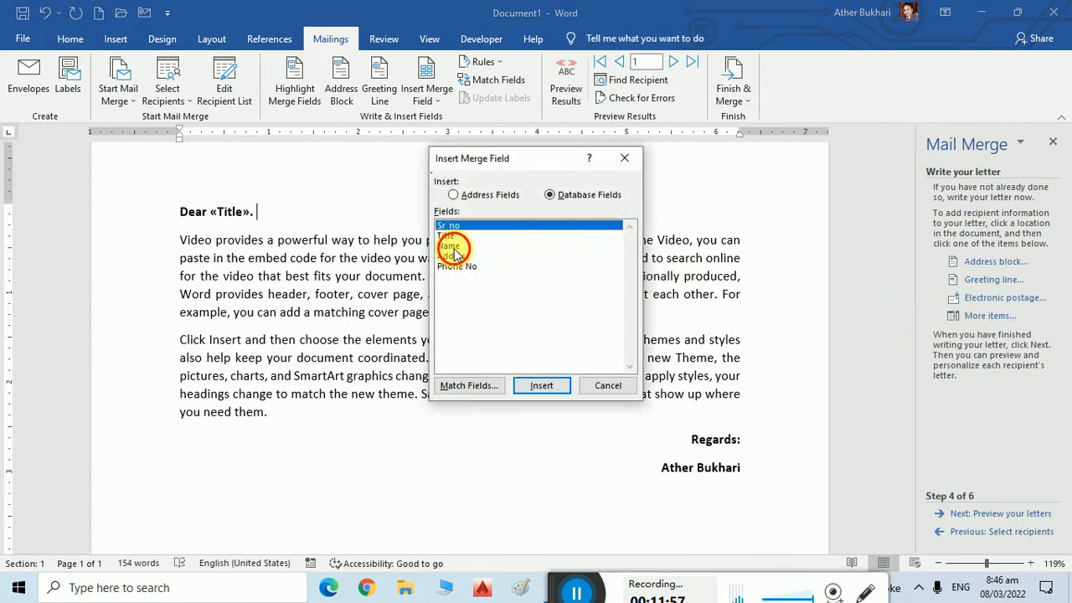
pyautogui.click(456, 245)
pyautogui.click(560, 390)
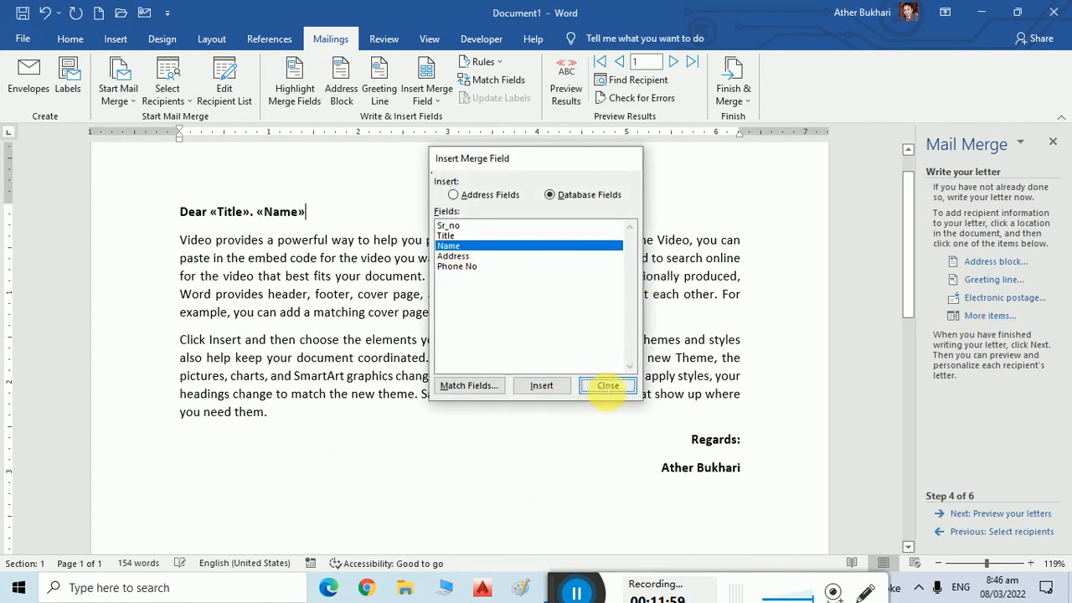
pyautogui.click(604, 386)
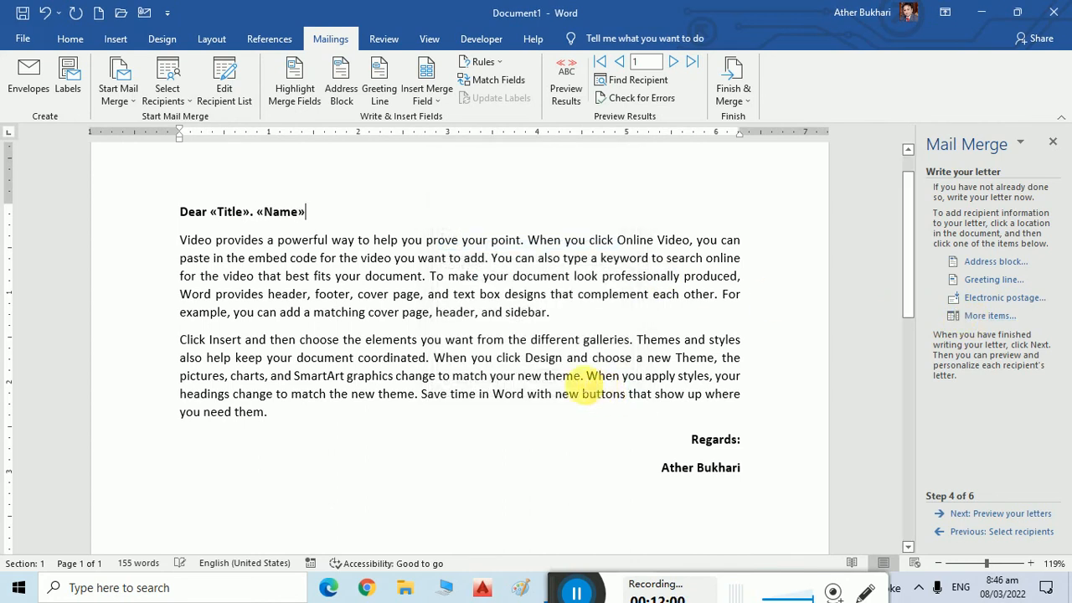
pyautogui.click(564, 319)
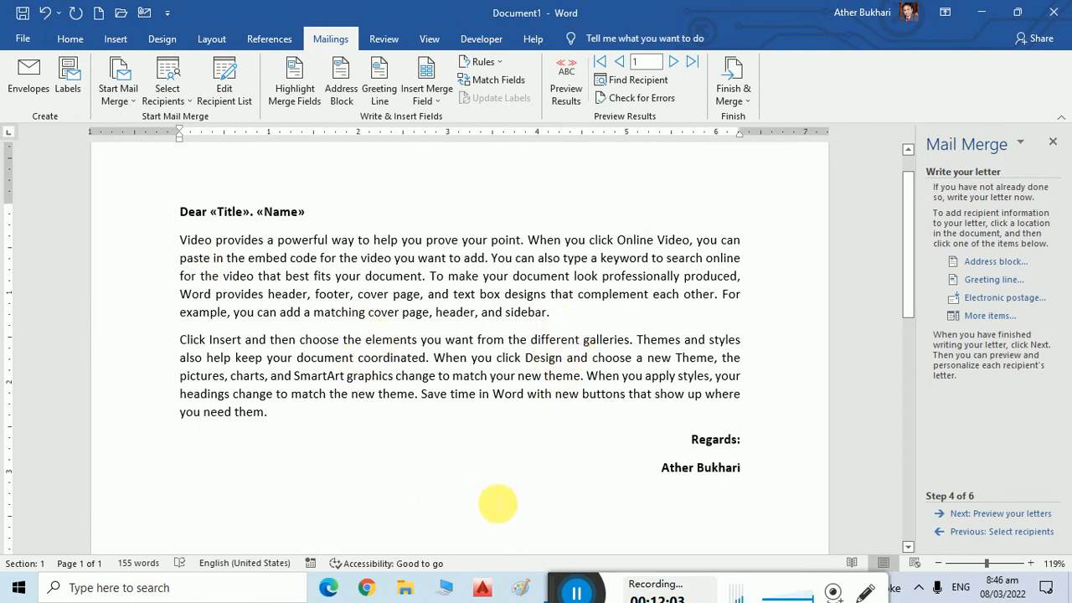
# Insert a «Sr_no» field by the signature, then select and delete it again.
pyautogui.click(666, 476)
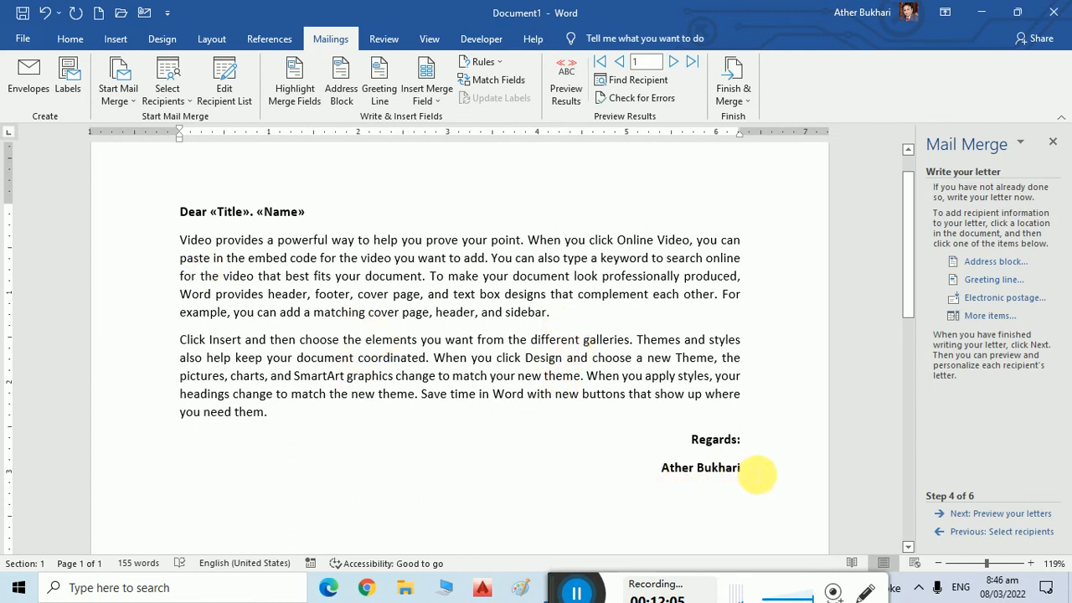
pyautogui.scroll(-1, 756, 474)
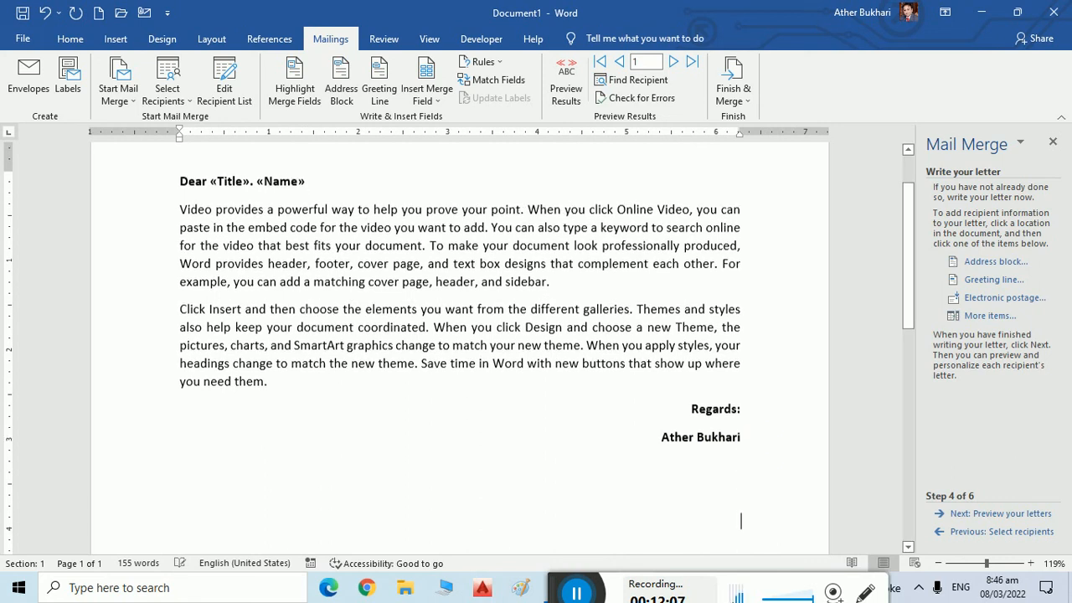
pyautogui.click(984, 316)
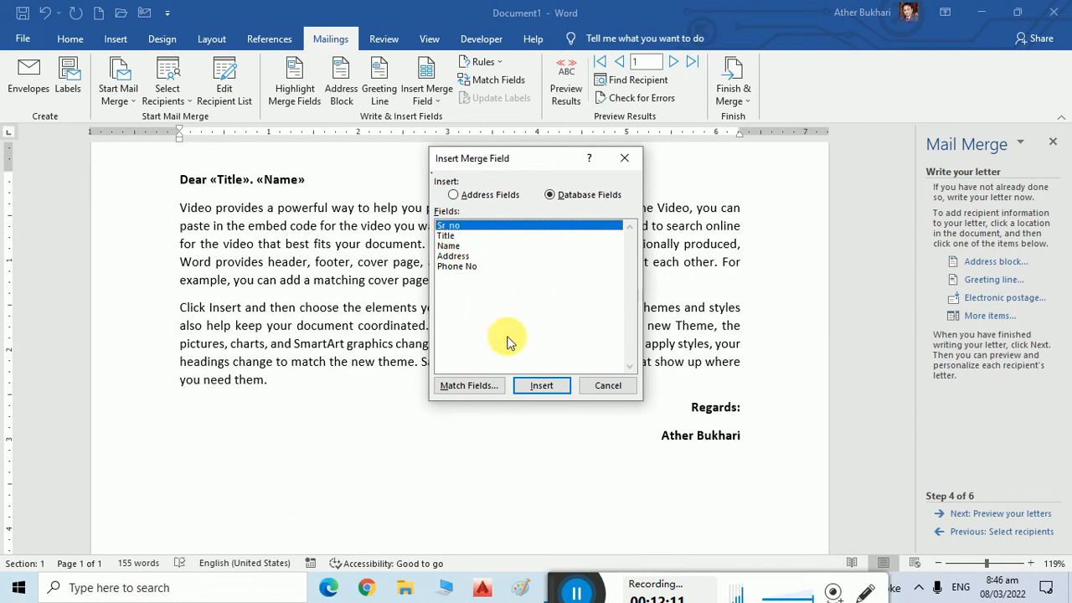
pyautogui.click(541, 389)
pyautogui.click(606, 386)
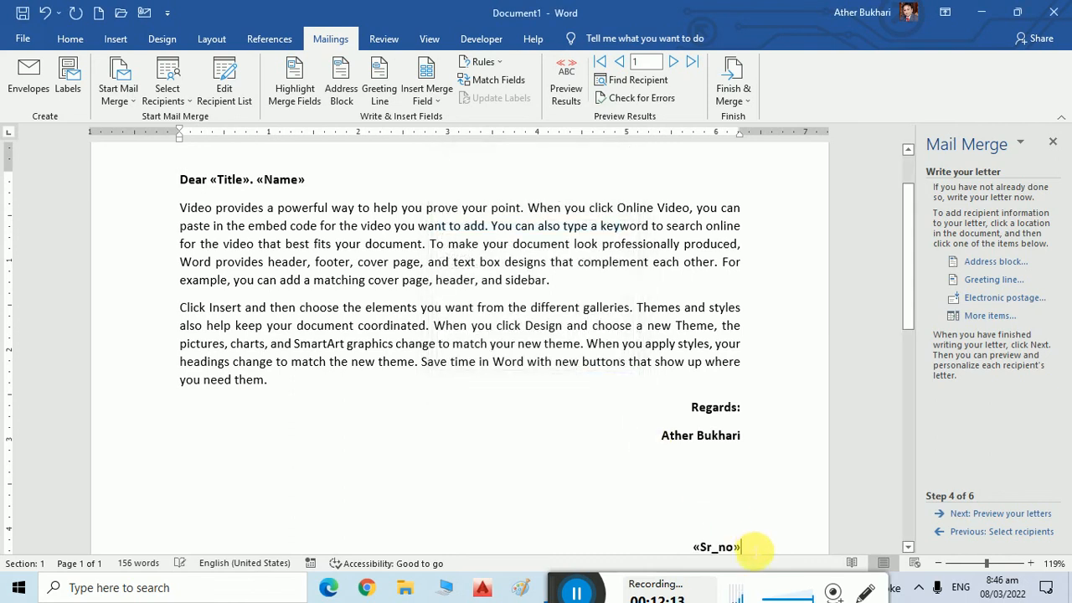
pyautogui.click(728, 546)
pyautogui.moveTo(728, 546); pyautogui.dragTo(763, 546)
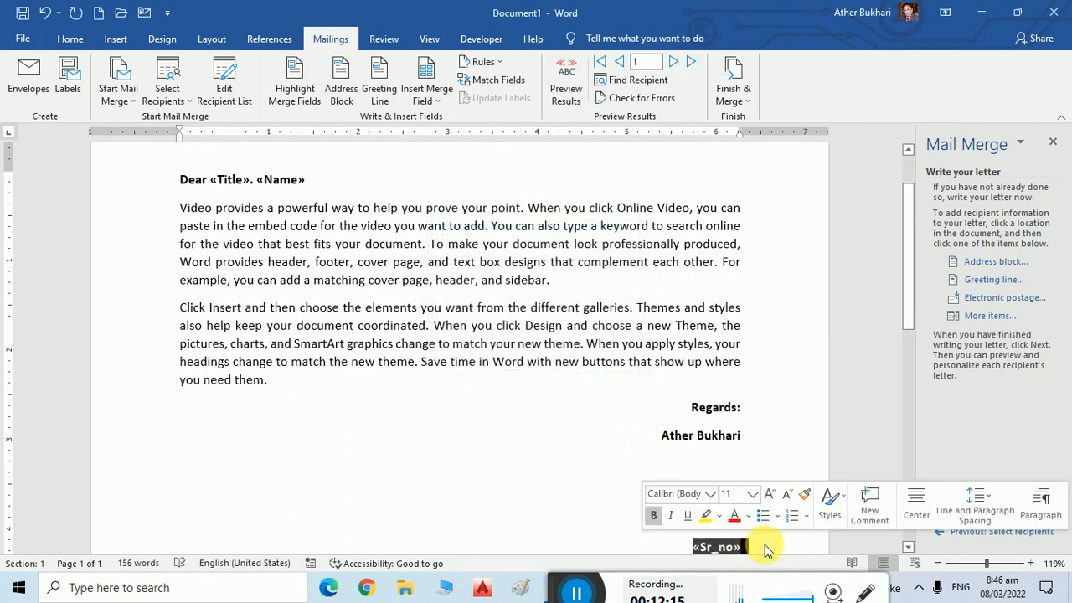
pyautogui.press('Delete')
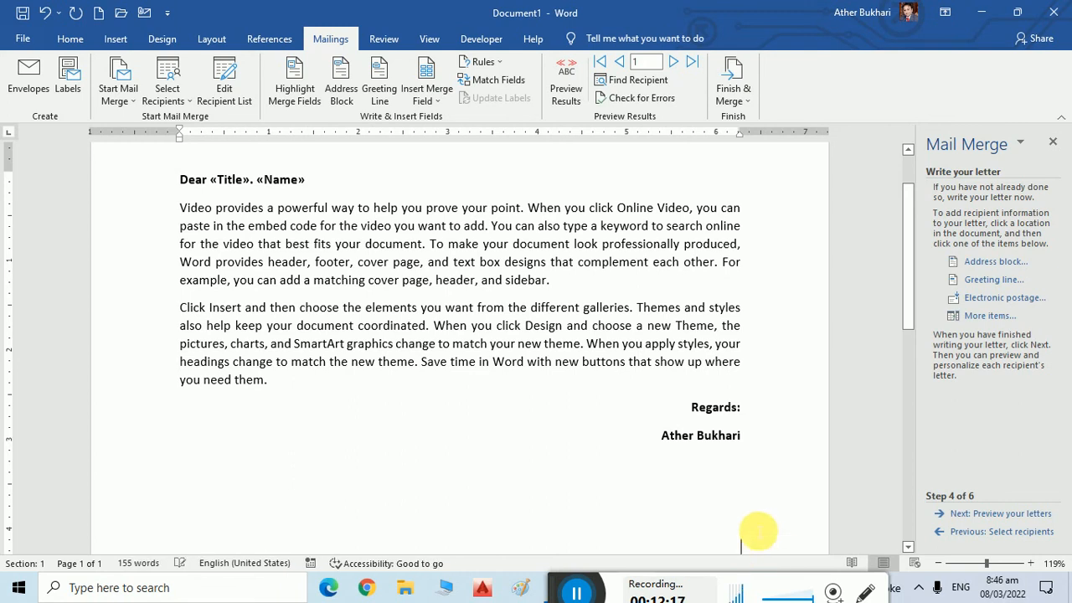
pyautogui.click(731, 436)
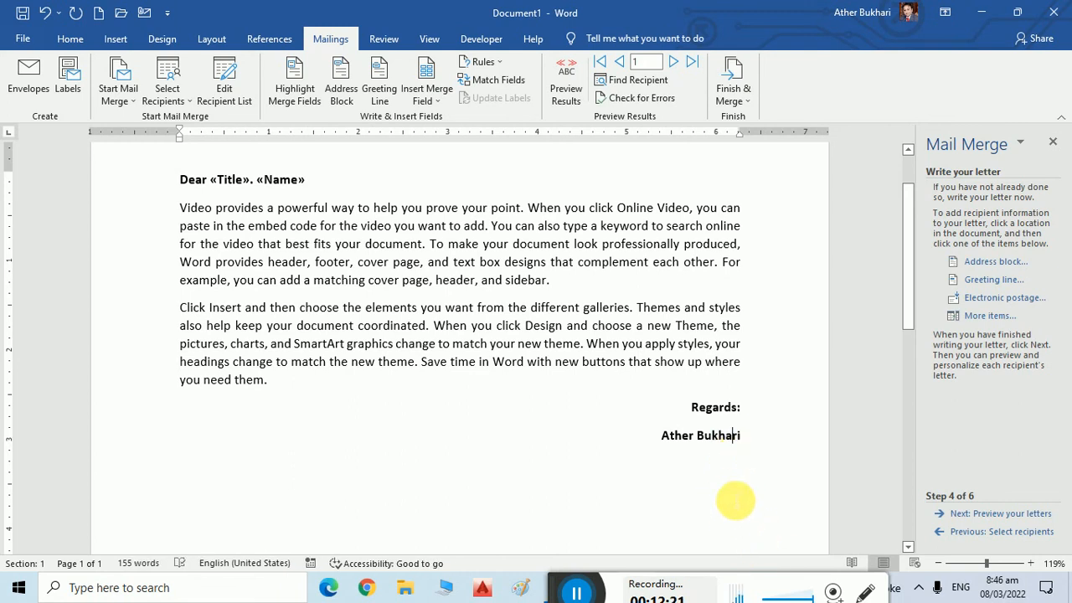
# Add several blank lines in the empty area below the letter's signature.
pyautogui.scroll(1, 734, 498)
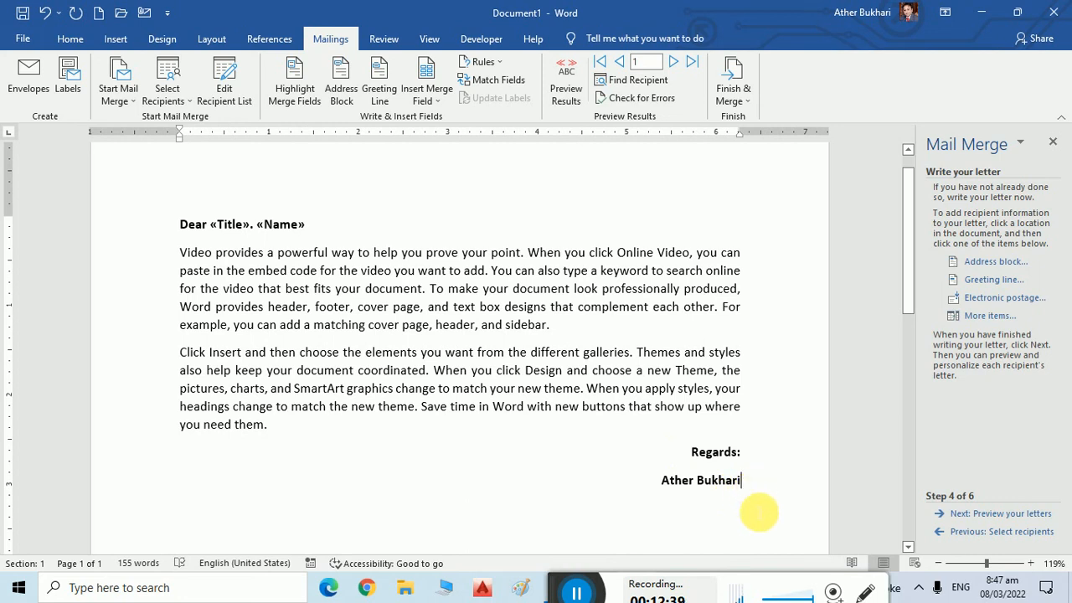
pyautogui.scroll(-6, 749, 511)
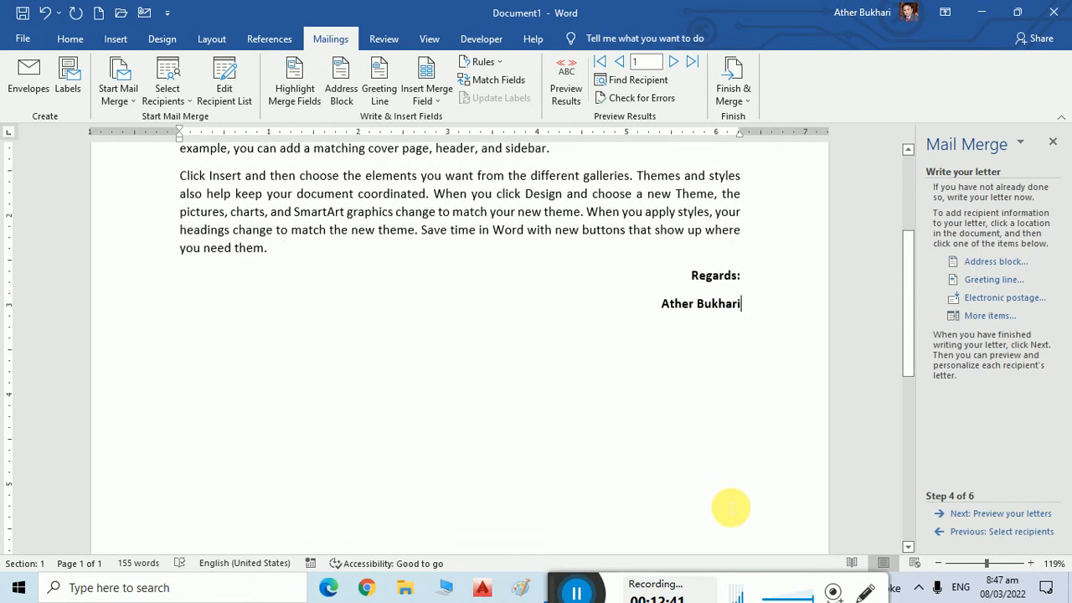
pyautogui.scroll(-4, 731, 508)
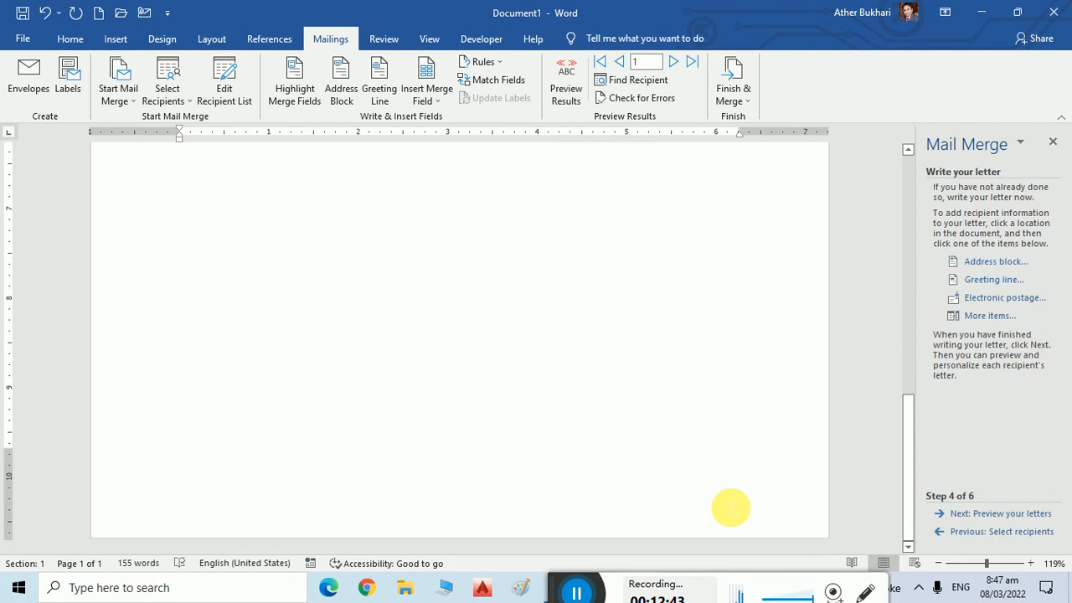
pyautogui.scroll(-4, 731, 508)
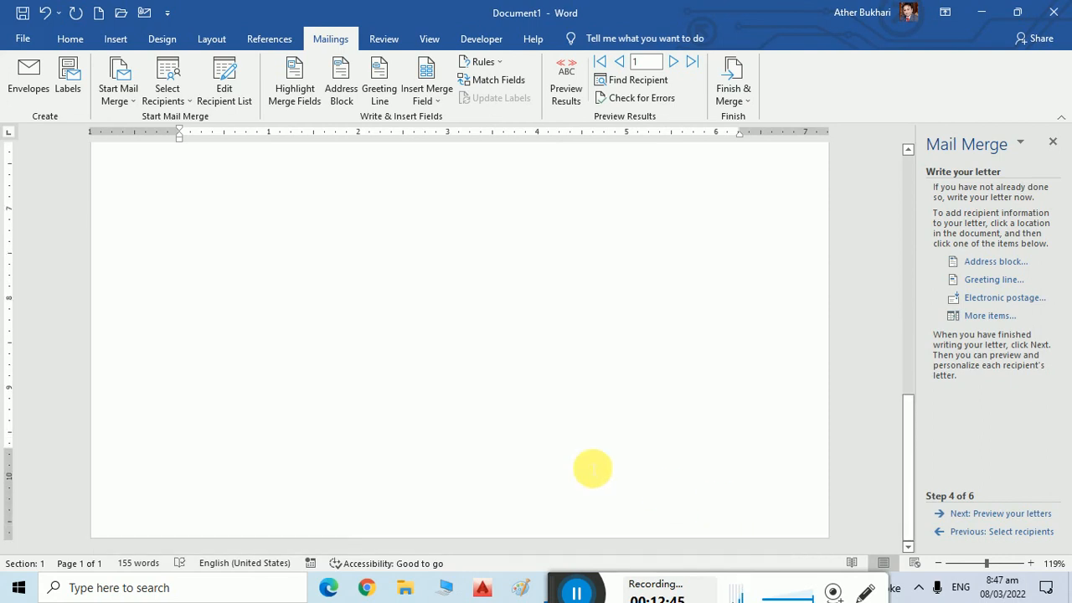
pyautogui.scroll(5, 371, 366)
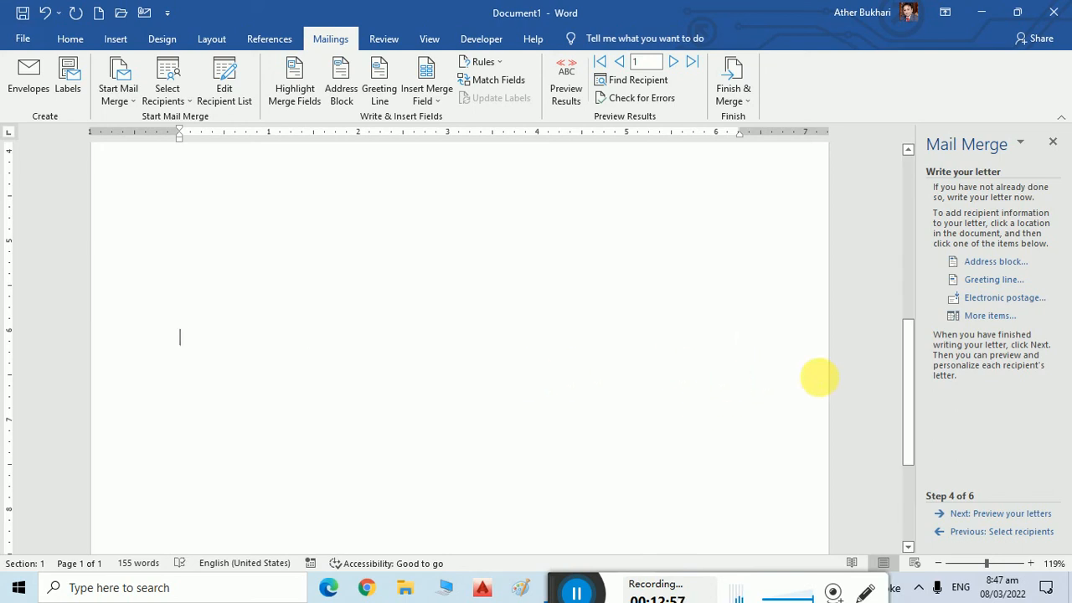
pyautogui.click(414, 435)
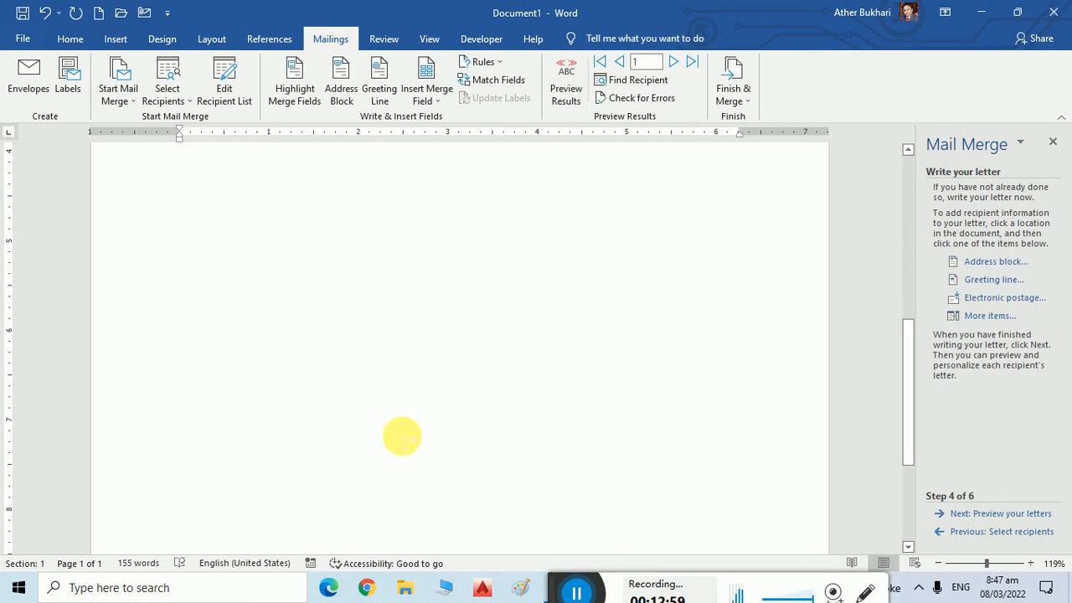
pyautogui.press('Return')
pyautogui.press('Return')
pyautogui.press('Return')
pyautogui.press('Return')
pyautogui.scroll(-3, 460, 343)
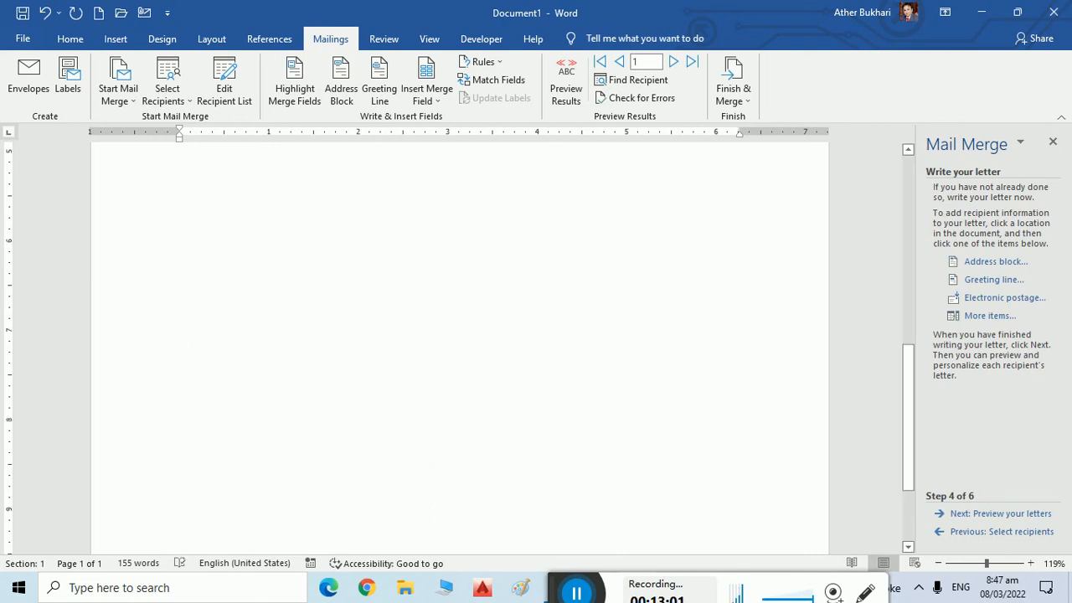
pyautogui.scroll(-1, 595, 432)
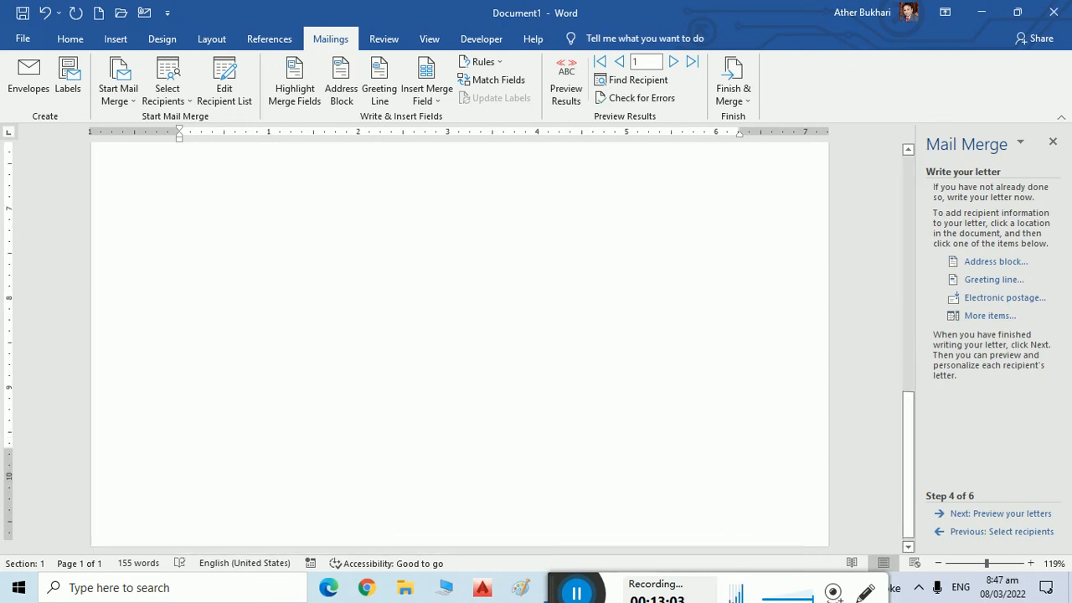
pyautogui.press('Return')
pyautogui.press('Return')
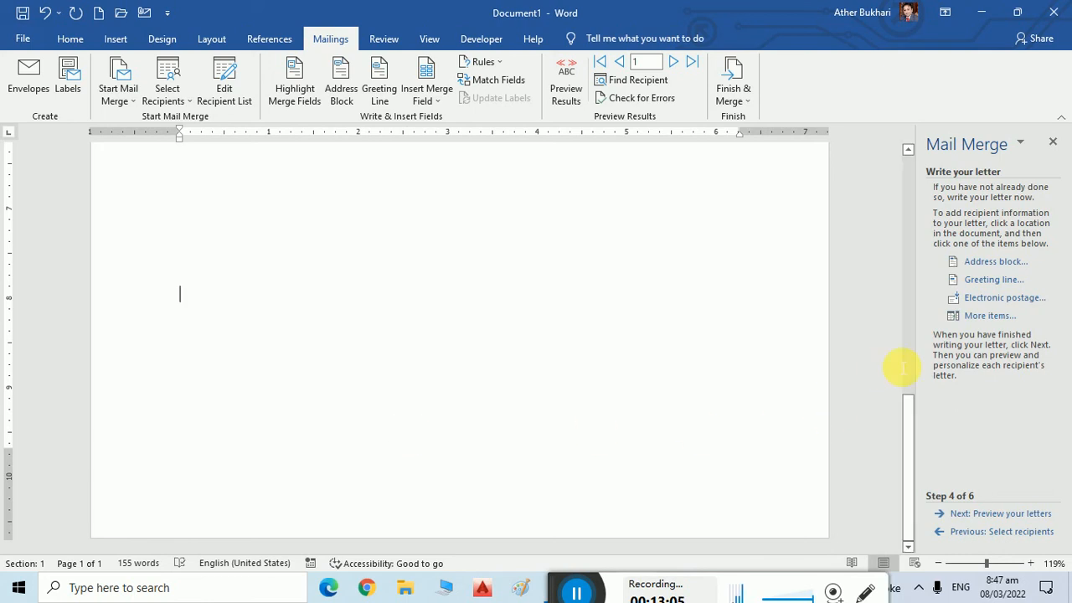
# Add the label 'Address:' followed by the «Address» merge field.
pyautogui.write('Ad')
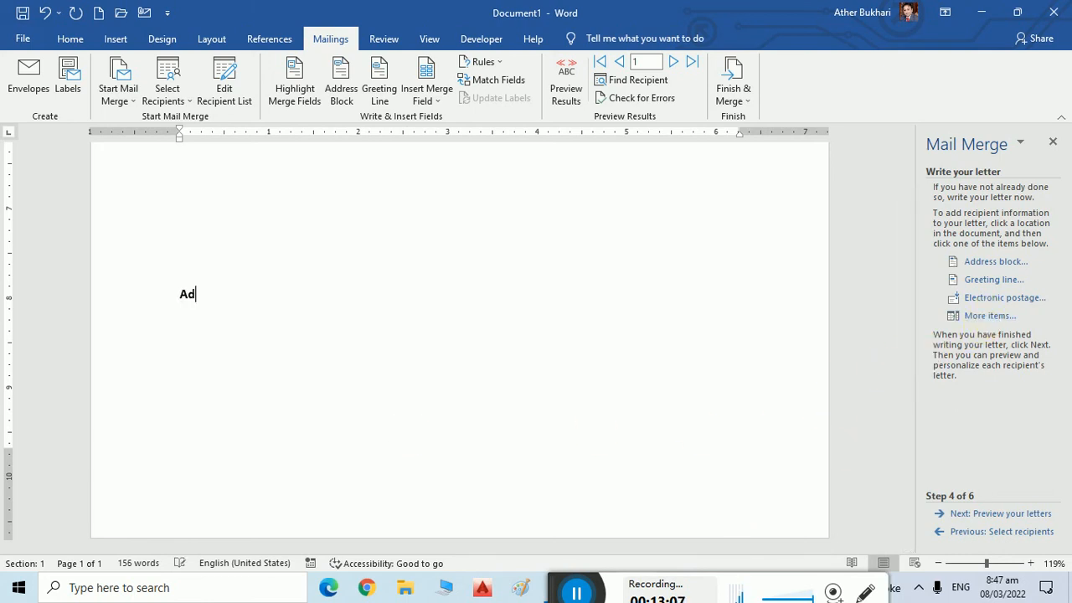
pyautogui.write('dress:')
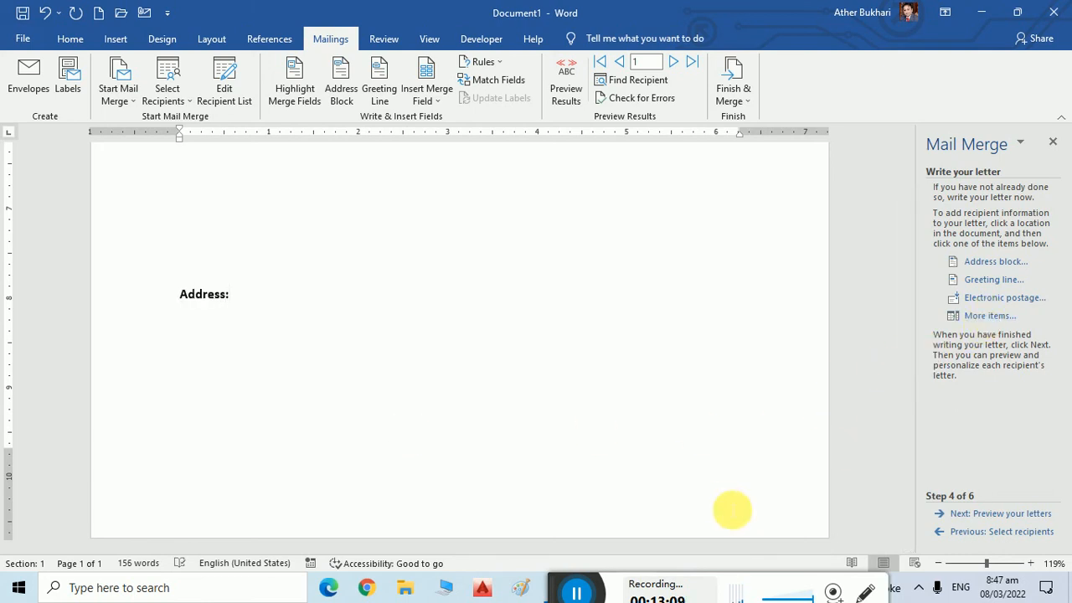
pyautogui.click(990, 316)
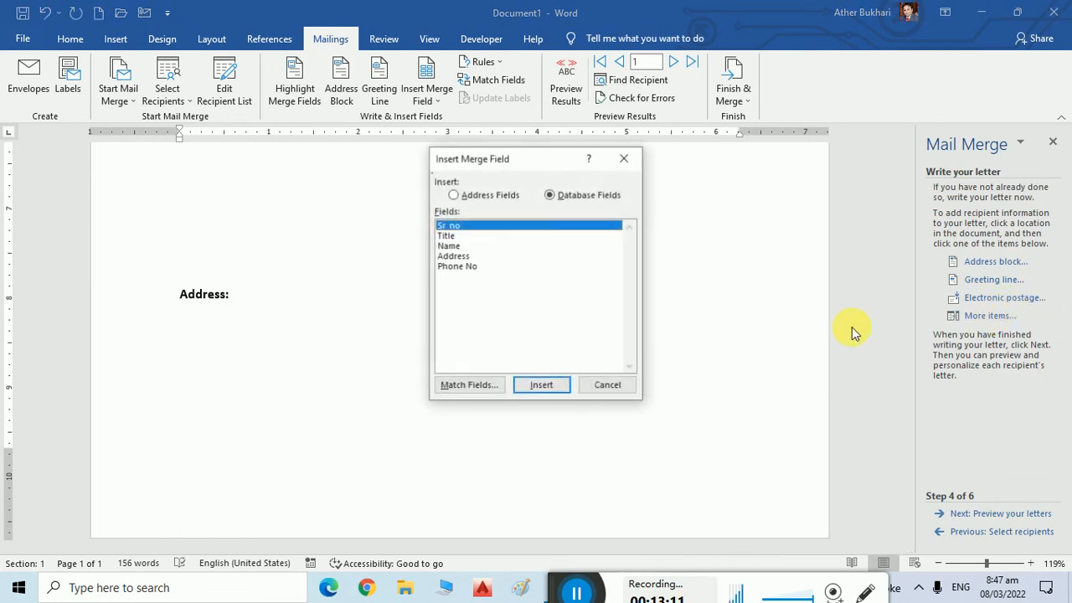
pyautogui.click(459, 255)
pyautogui.click(540, 385)
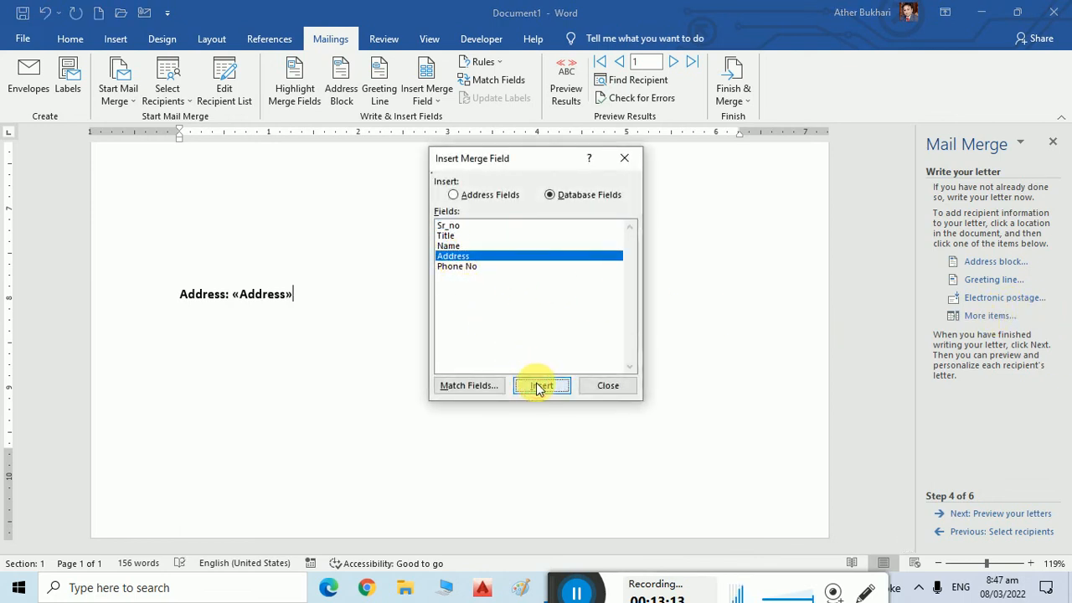
pyautogui.click(608, 386)
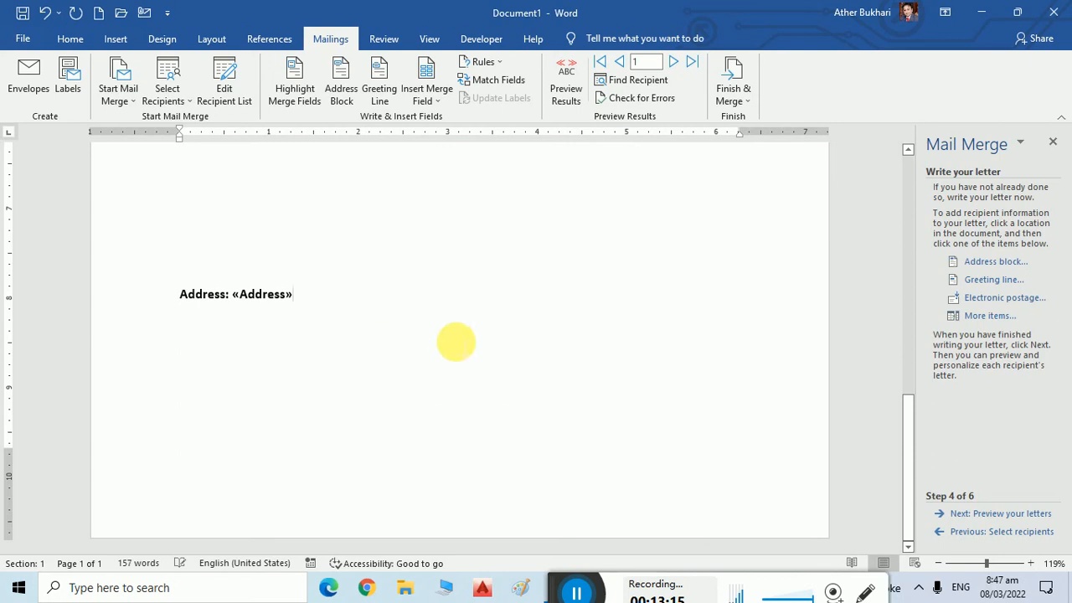
# On a new line, add 'Phone Number:' followed by the «Phone_No» merge field.
pyautogui.press('Return')
pyautogui.write('Phone Numbe')
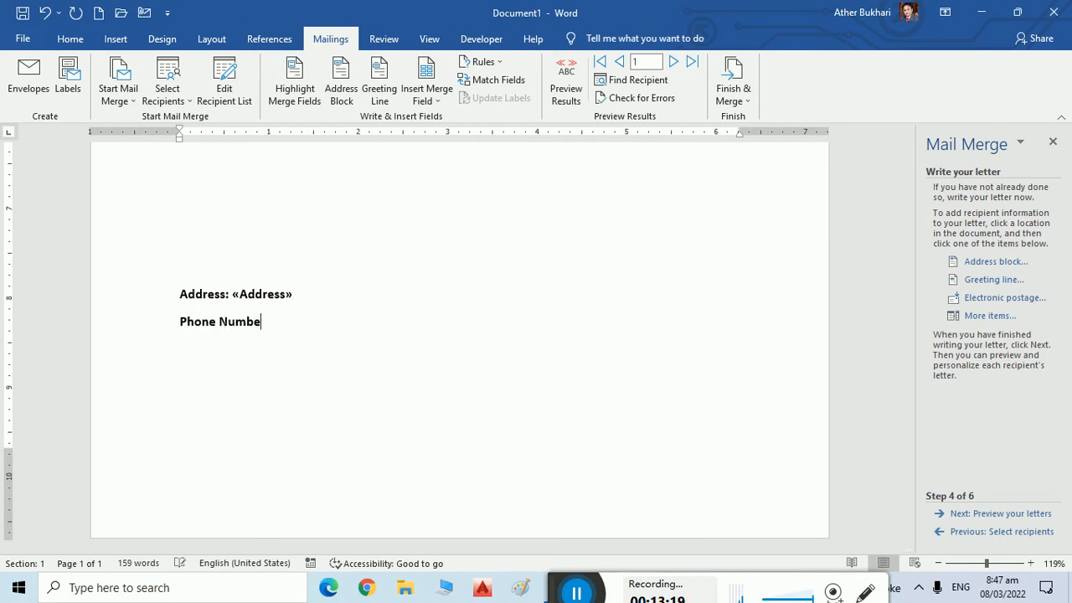
pyautogui.write('r:')
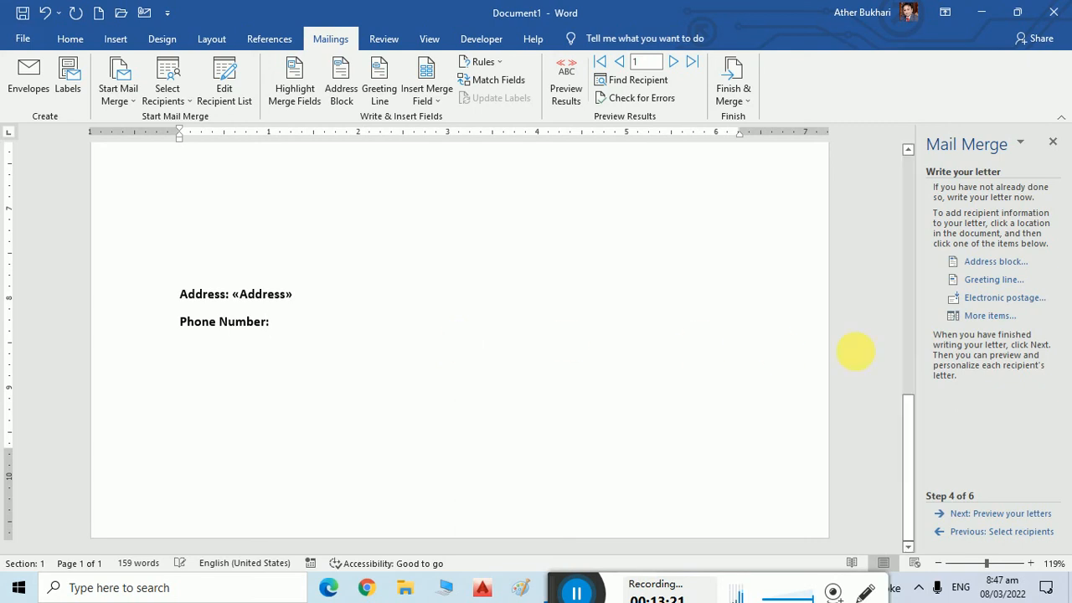
pyautogui.click(986, 323)
pyautogui.click(460, 265)
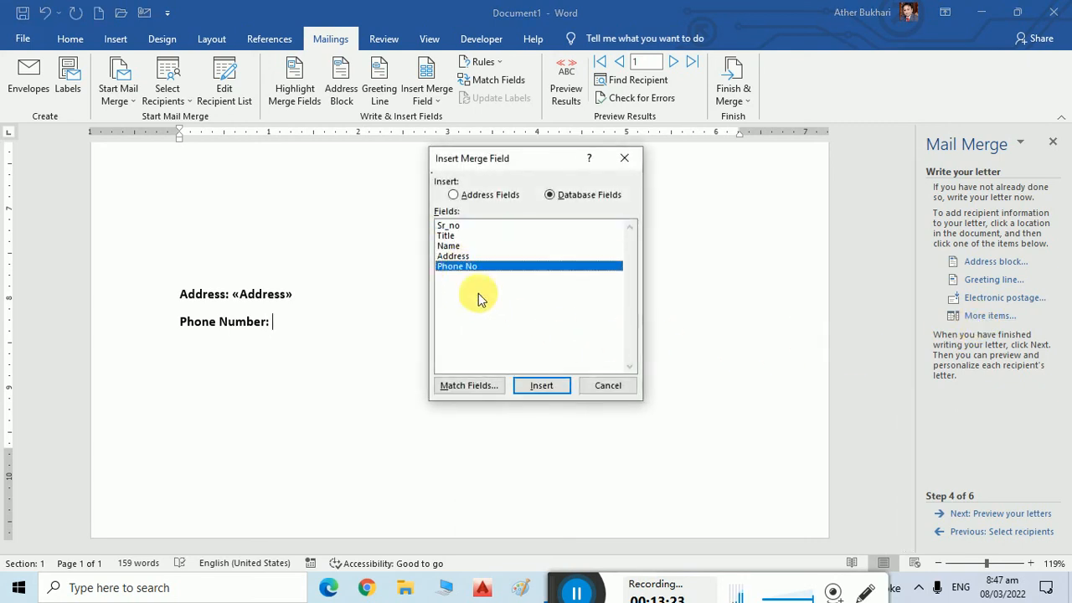
pyautogui.click(542, 387)
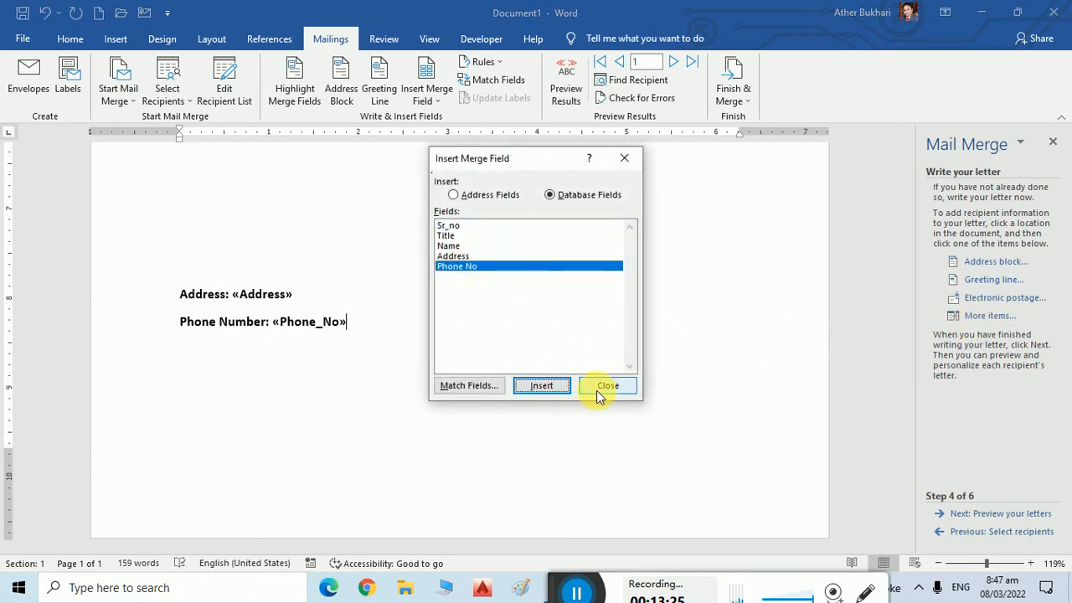
pyautogui.click(486, 198)
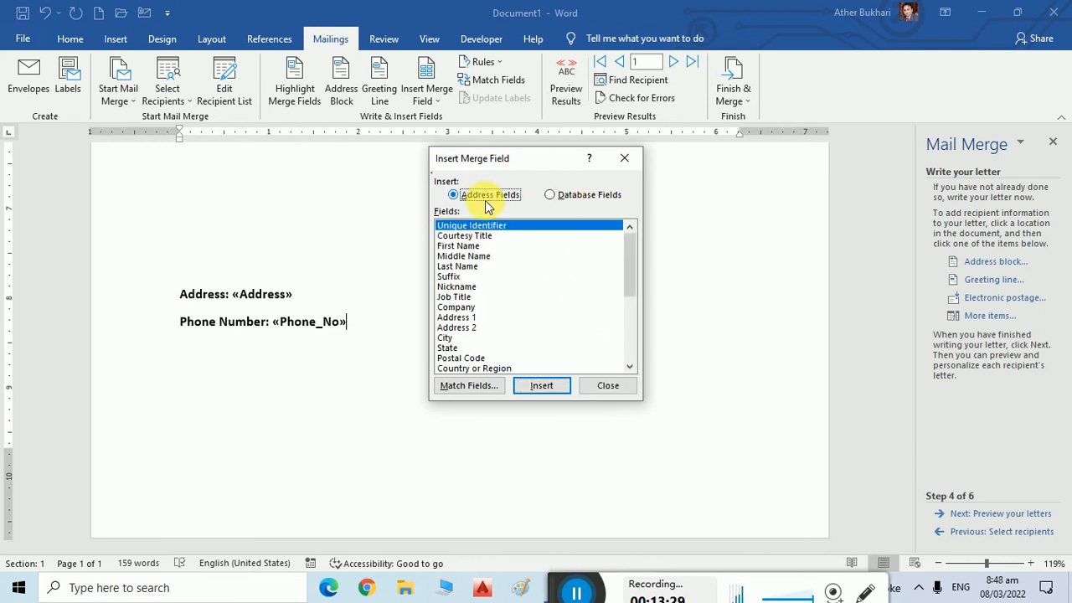
pyautogui.scroll(-1, 518, 313)
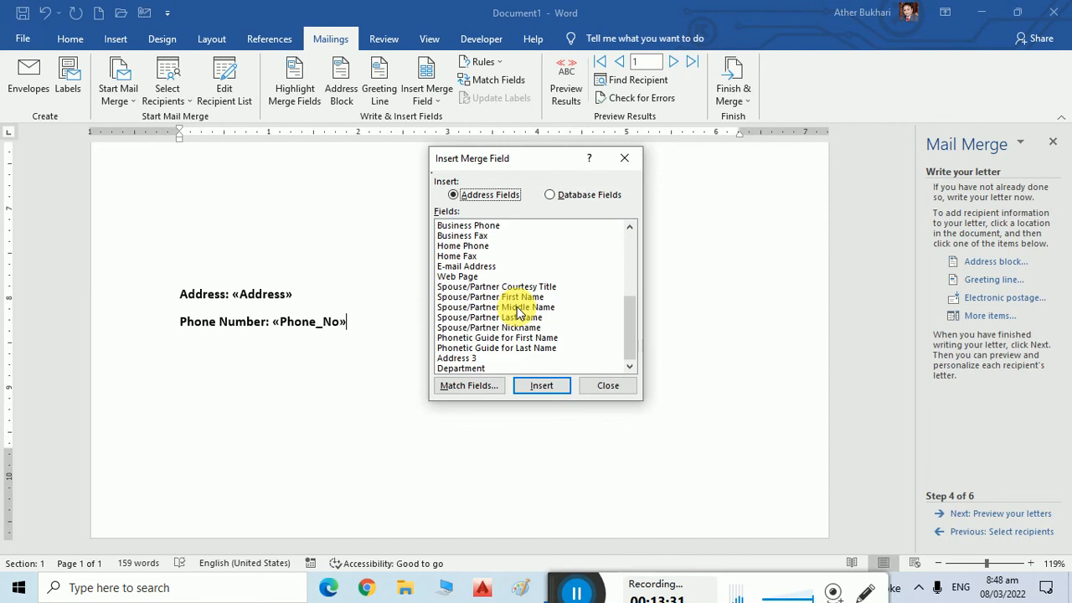
pyautogui.click(616, 384)
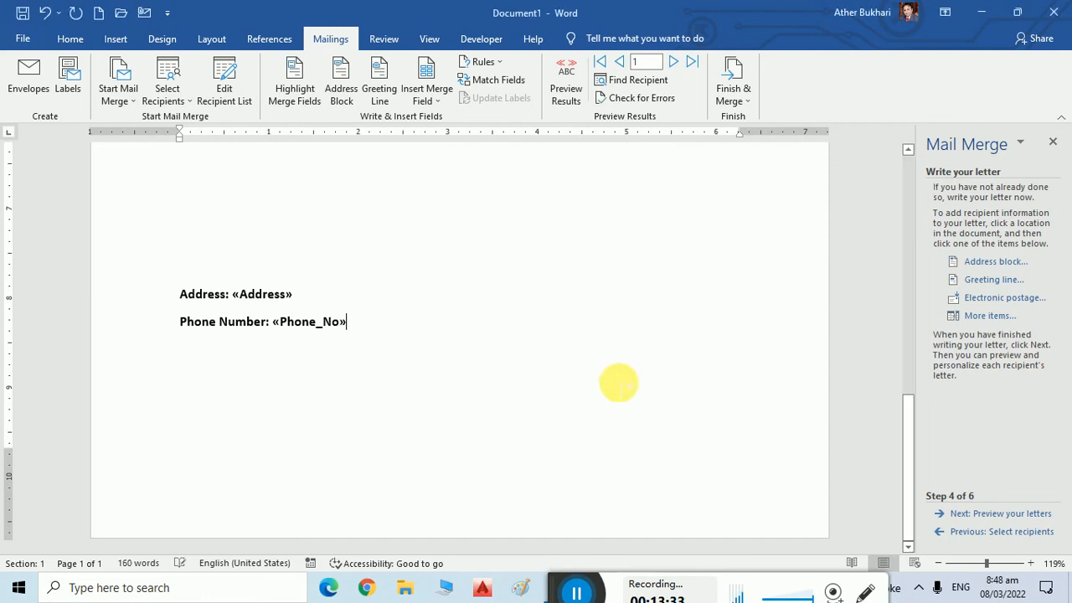
pyautogui.moveTo(908, 425); pyautogui.dragTo(885, 187)
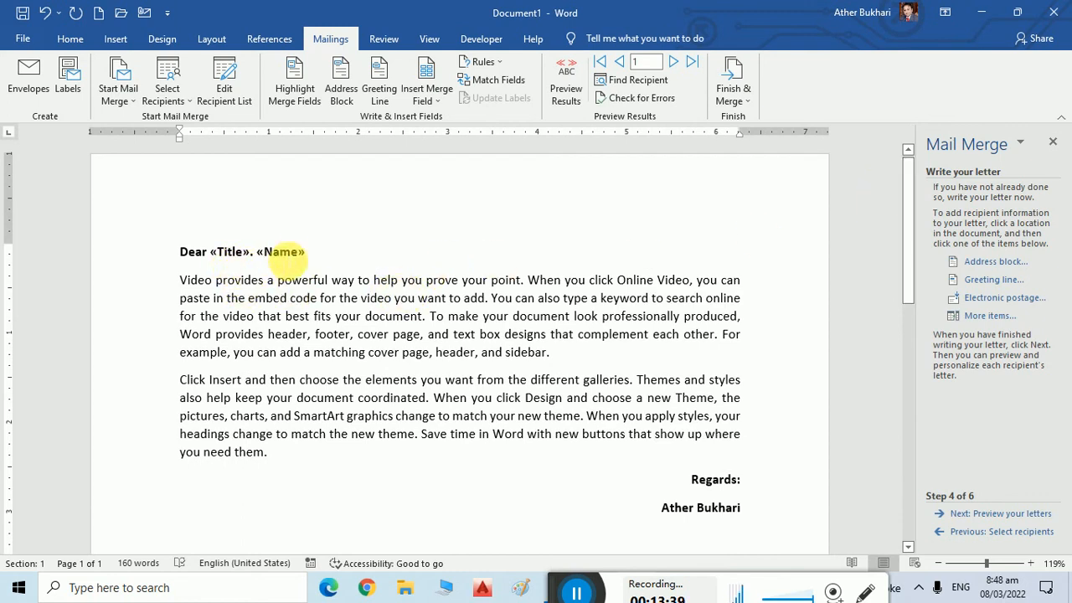
pyautogui.scroll(-10, 698, 526)
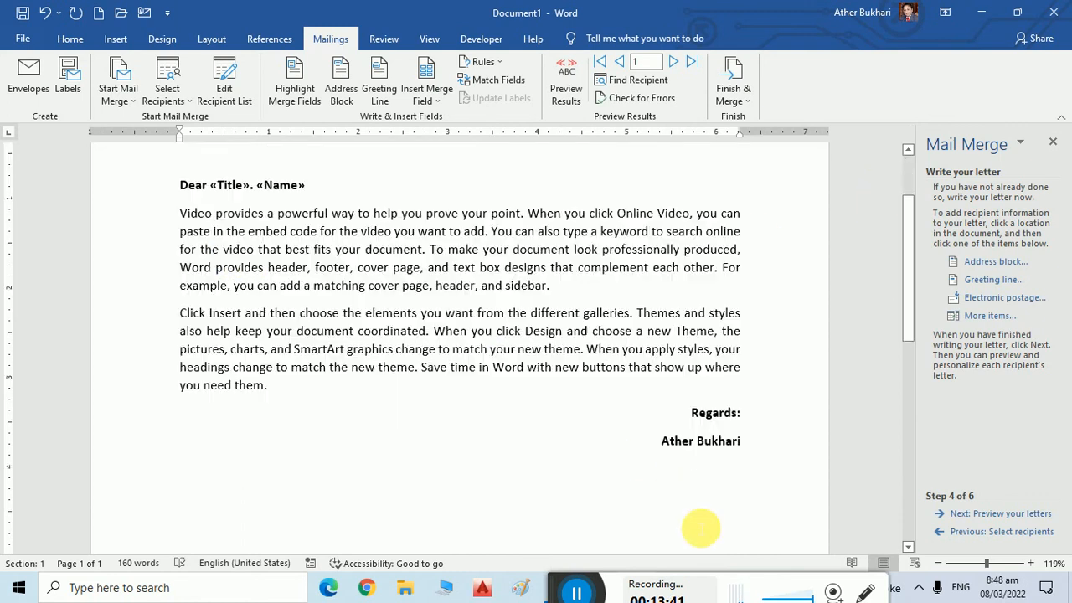
pyautogui.scroll(-1, 445, 509)
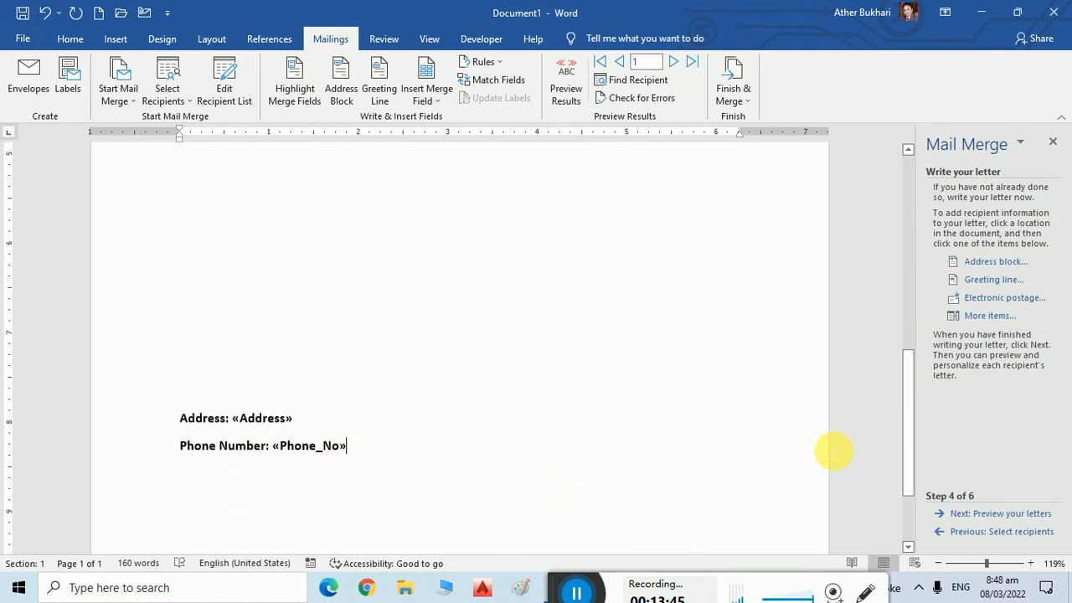
# Preview recipient 4's letter (Address: Ahmad 4, Phone Number: 1234570), then return to step 4.
pyautogui.click(1012, 521)
pyautogui.scroll(5, 570, 368)
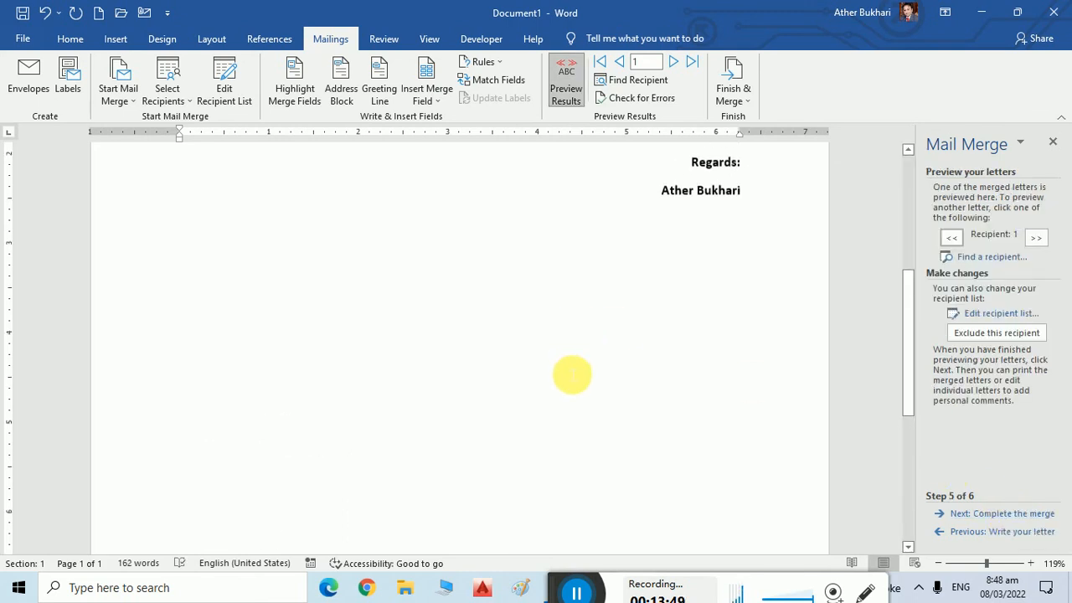
pyautogui.scroll(5, 572, 375)
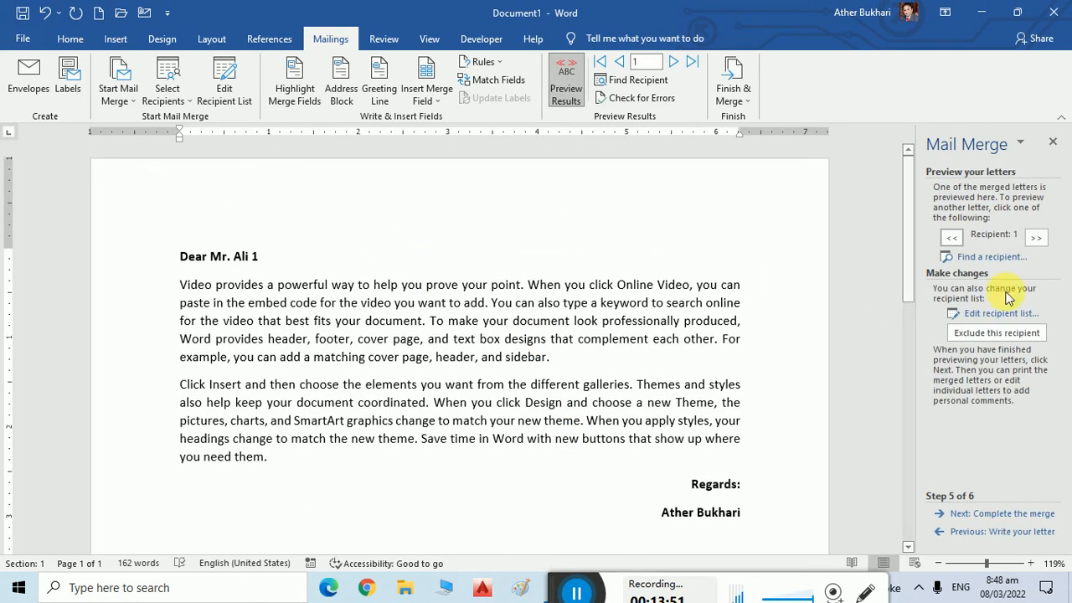
pyautogui.click(1039, 240)
pyautogui.click(1038, 240)
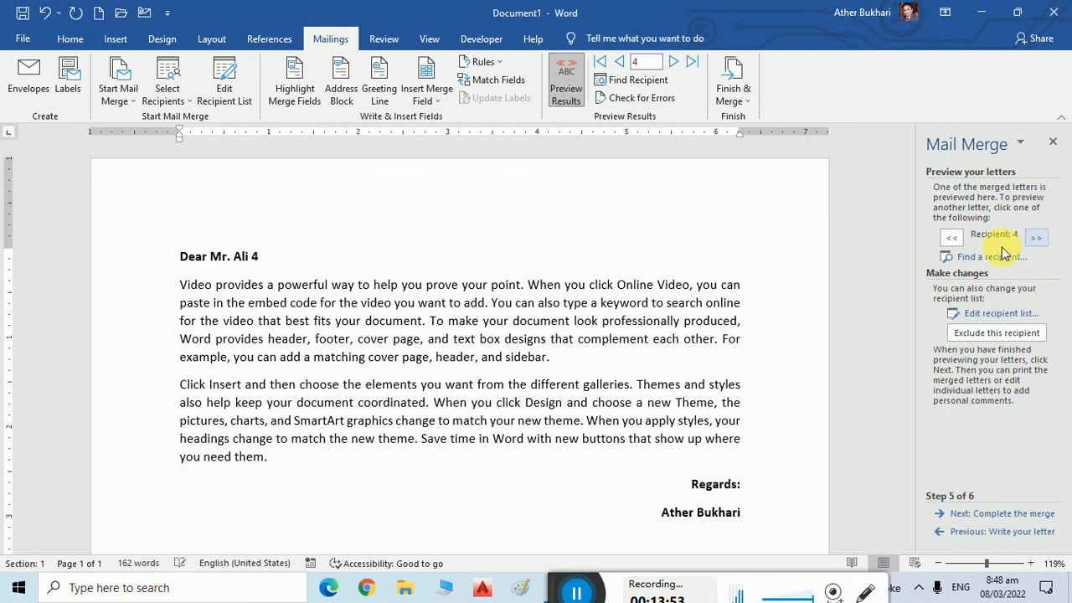
pyautogui.scroll(-10, 624, 452)
pyautogui.scroll(-1, 623, 452)
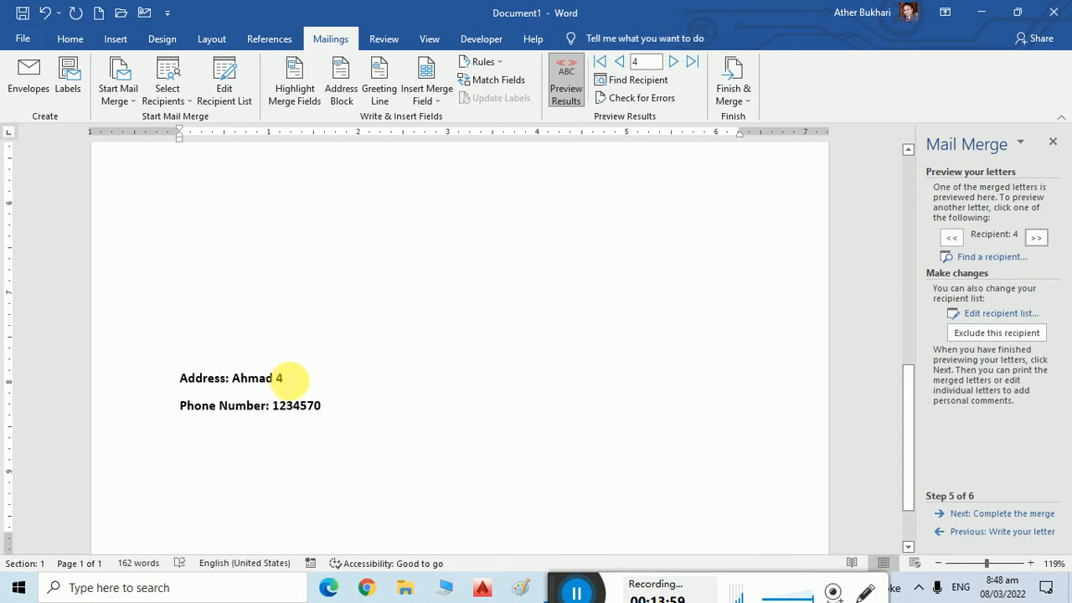
pyautogui.click(989, 531)
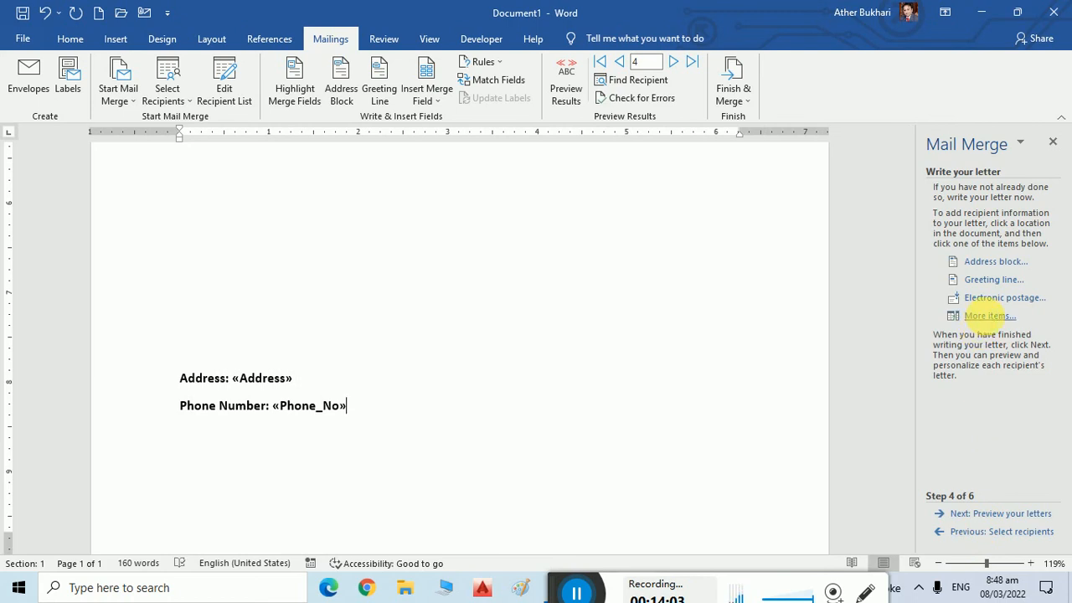
# Replace the 'Address' label with 'Father Name', leaving the «Address» field after it.
pyautogui.click(976, 316)
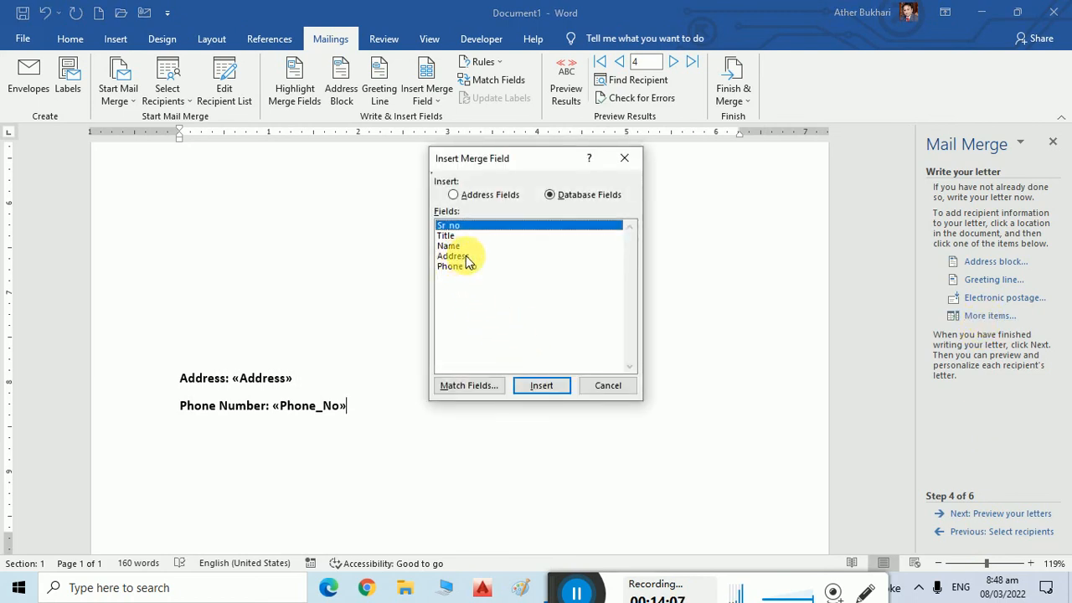
pyautogui.click(609, 387)
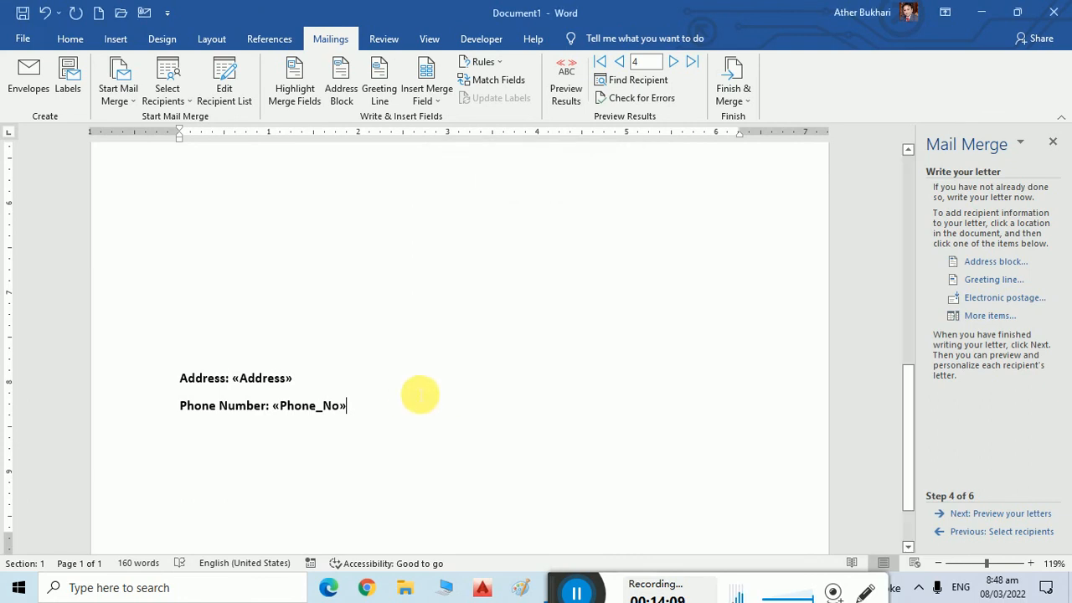
pyautogui.doubleClick(187, 378)
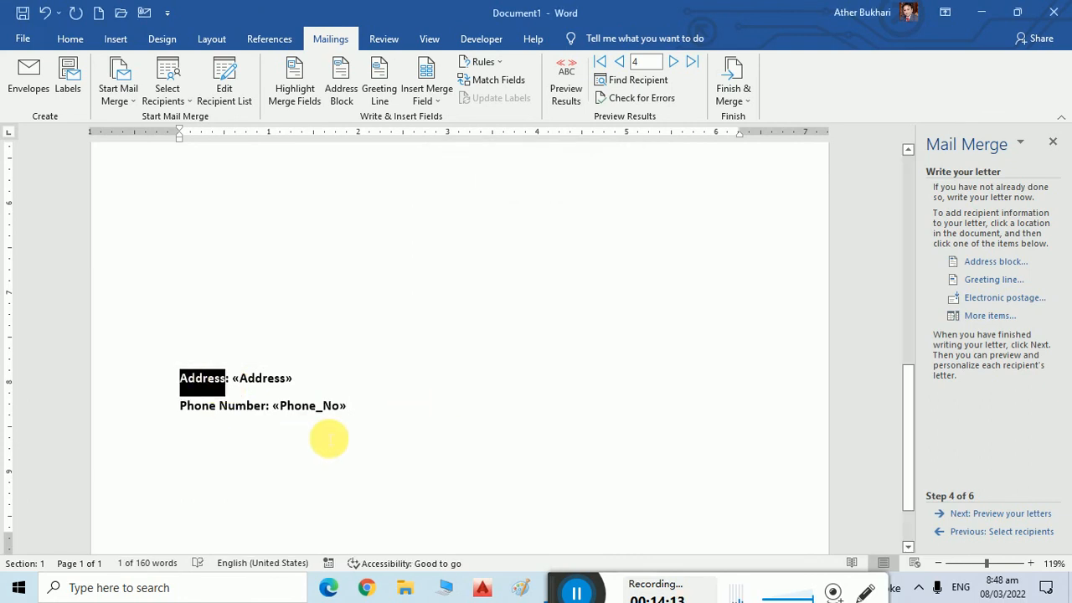
pyautogui.write('Father ')
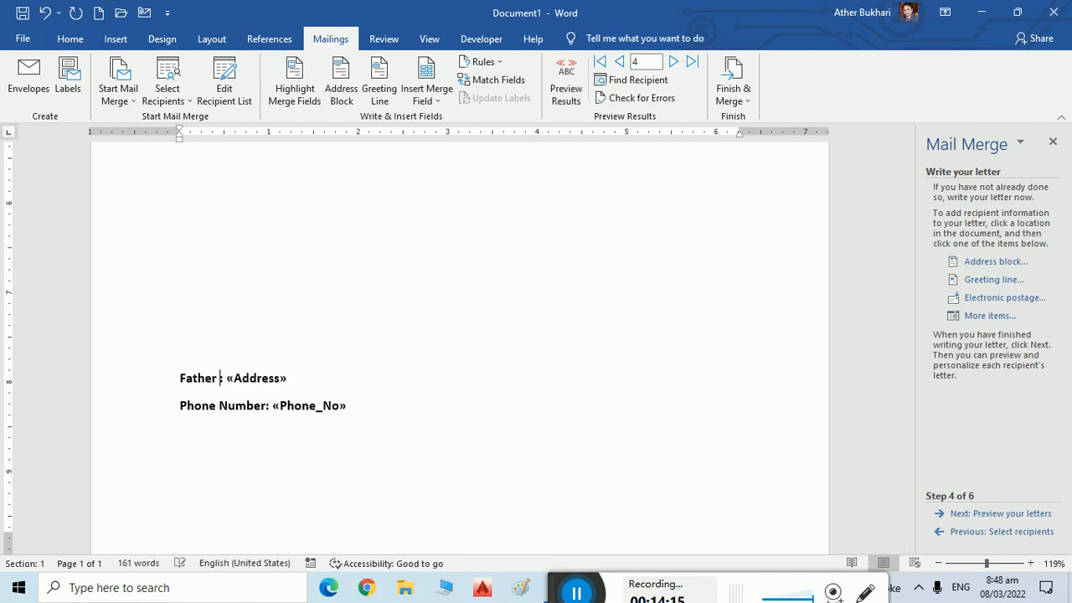
pyautogui.write('Name')
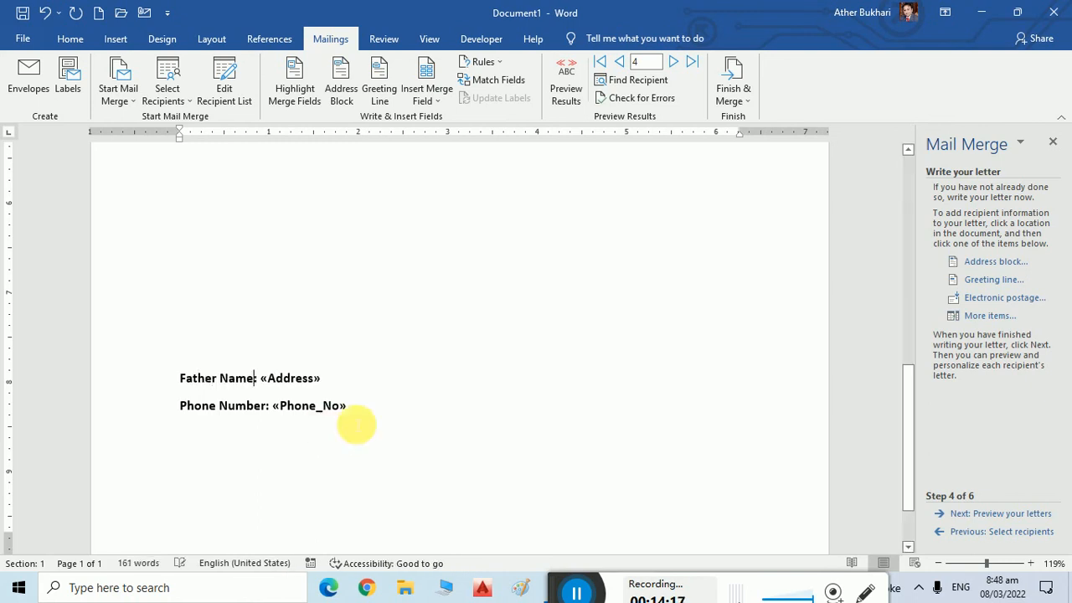
pyautogui.scroll(4, 568, 421)
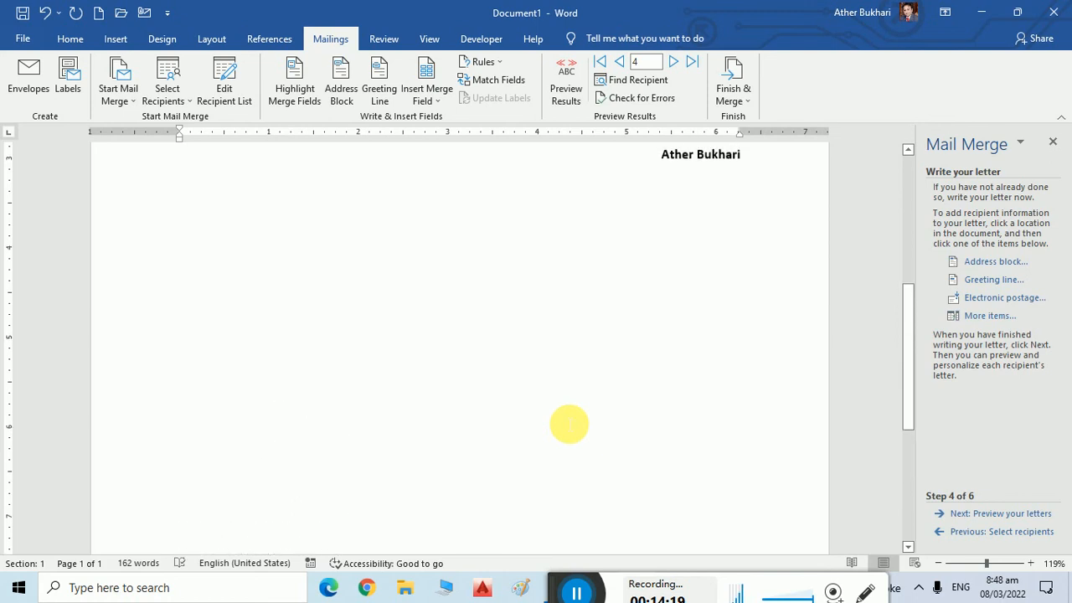
# Insert the «Address» field after «Name» in the greeting and preview 'Dear Mr. Ali 4 Ahmad 4'.
pyautogui.scroll(5, 569, 425)
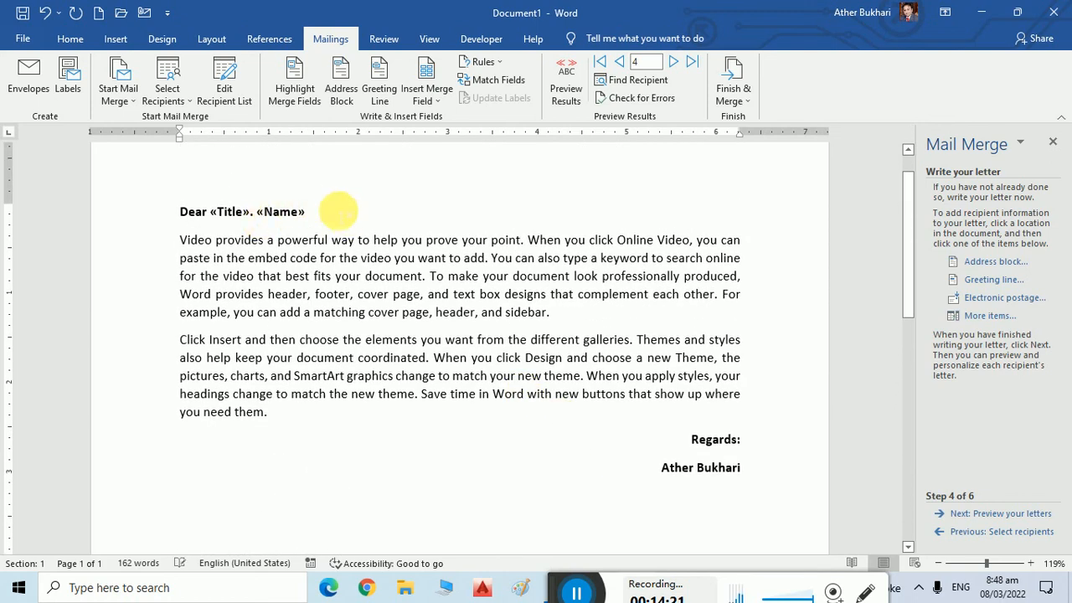
pyautogui.click(338, 211)
pyautogui.click(990, 316)
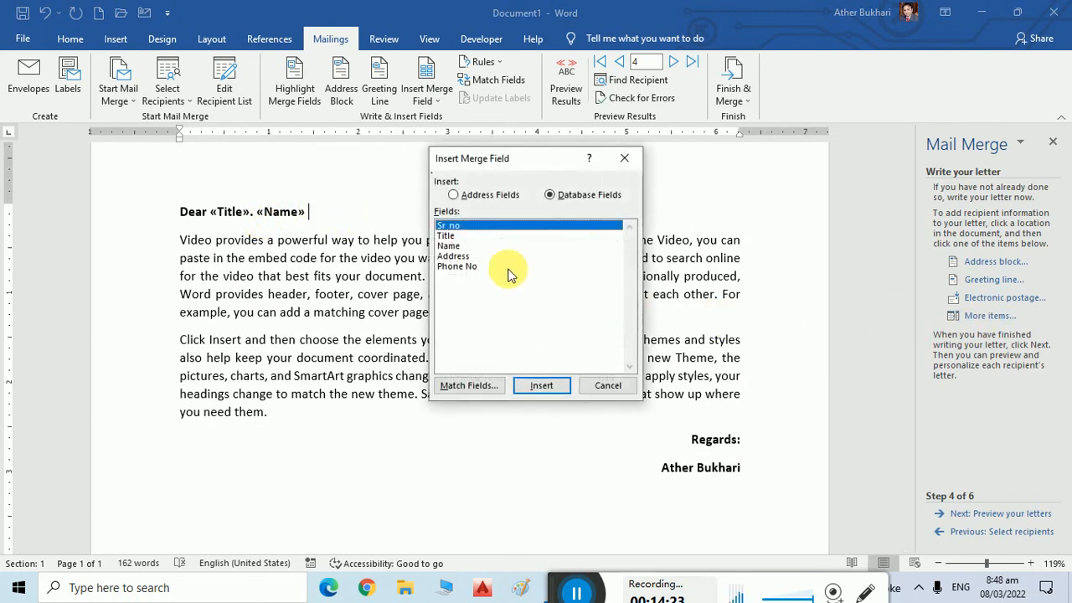
pyautogui.click(467, 258)
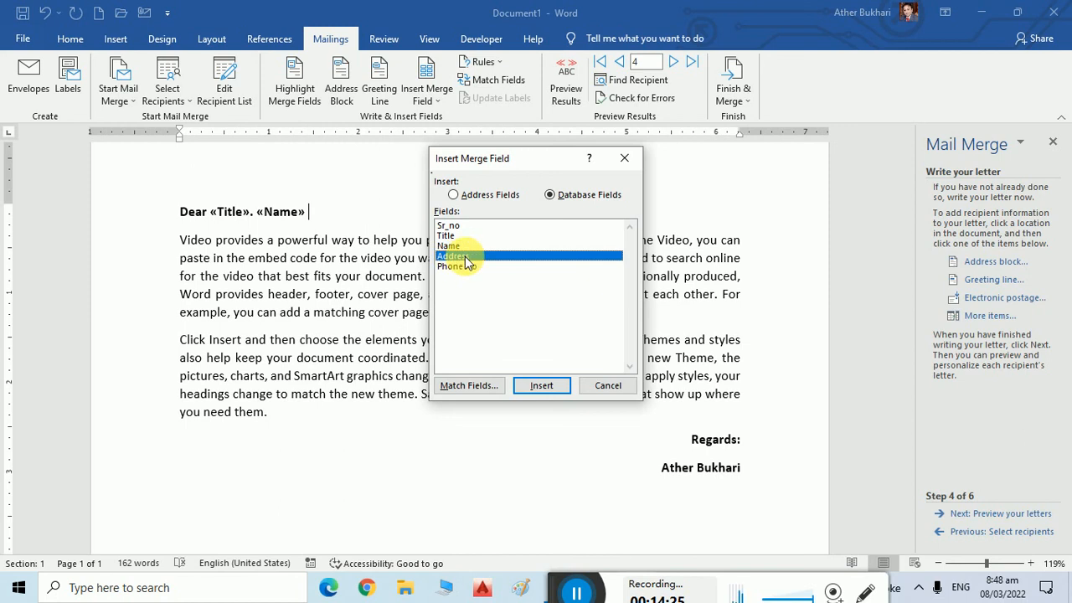
pyautogui.click(546, 387)
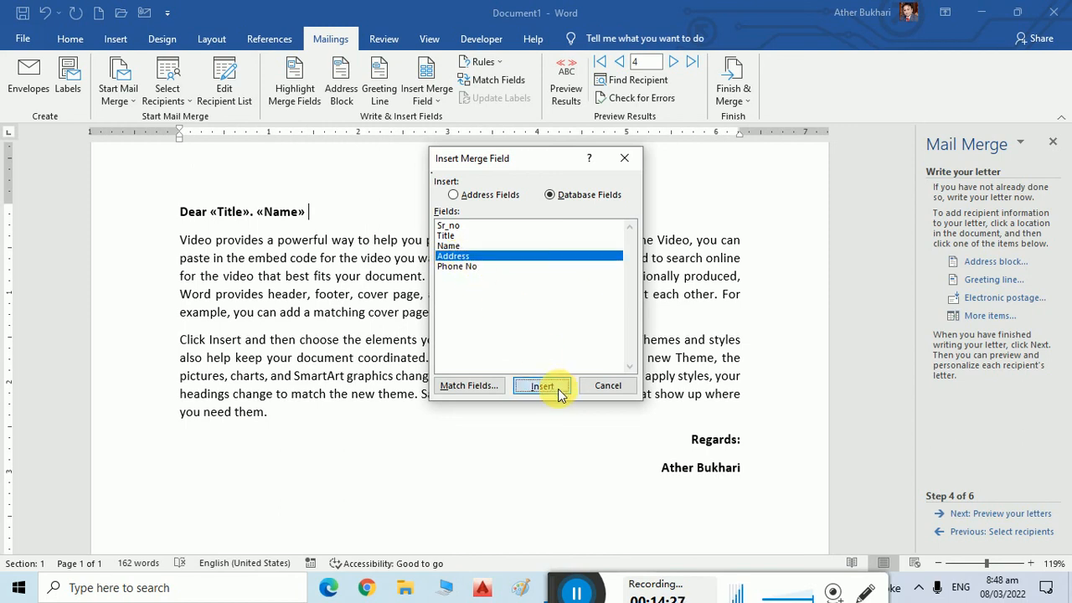
pyautogui.click(608, 386)
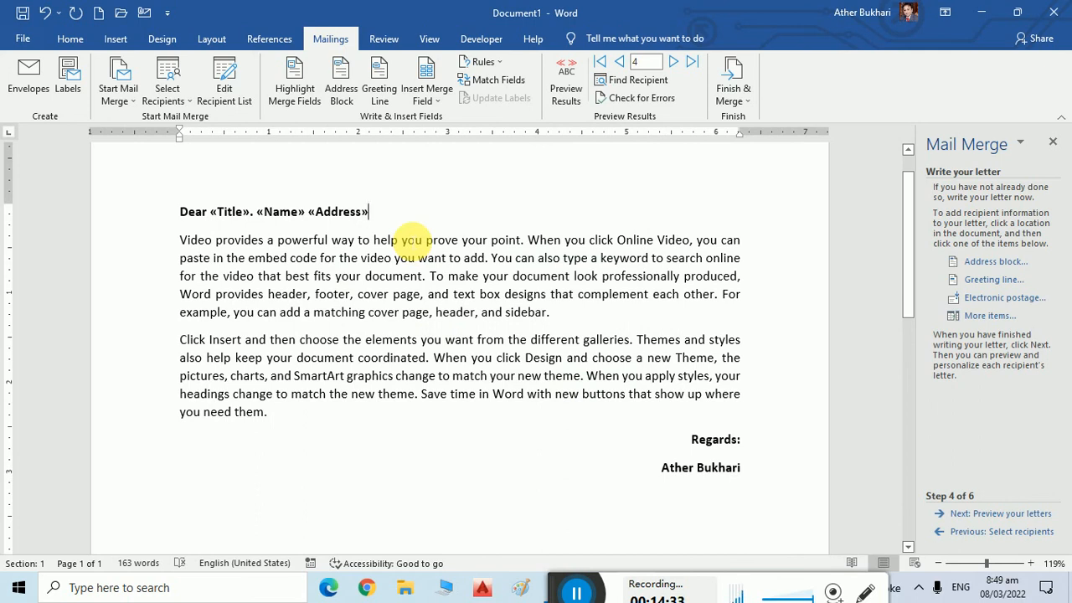
pyautogui.click(1036, 514)
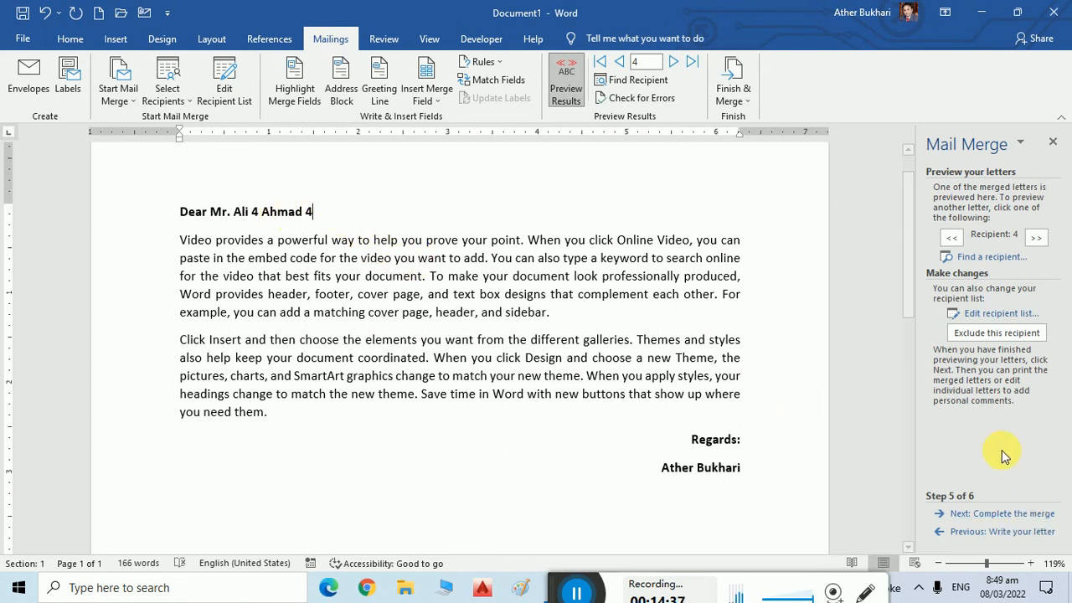
# Complete the merge by editing individual letters, choosing All records, into Letters1.
pyautogui.click(1011, 513)
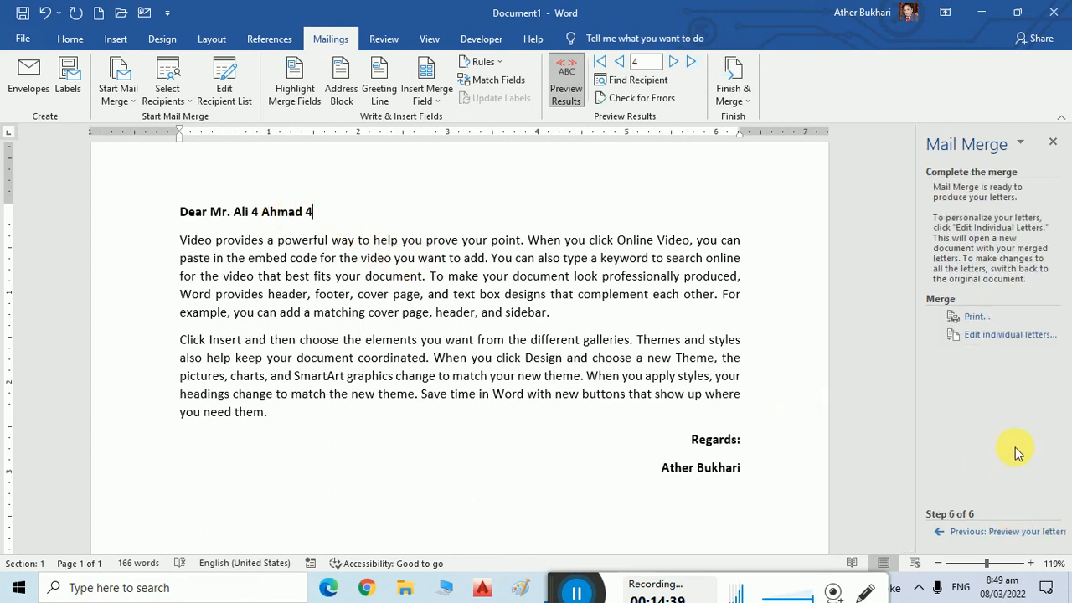
pyautogui.click(994, 339)
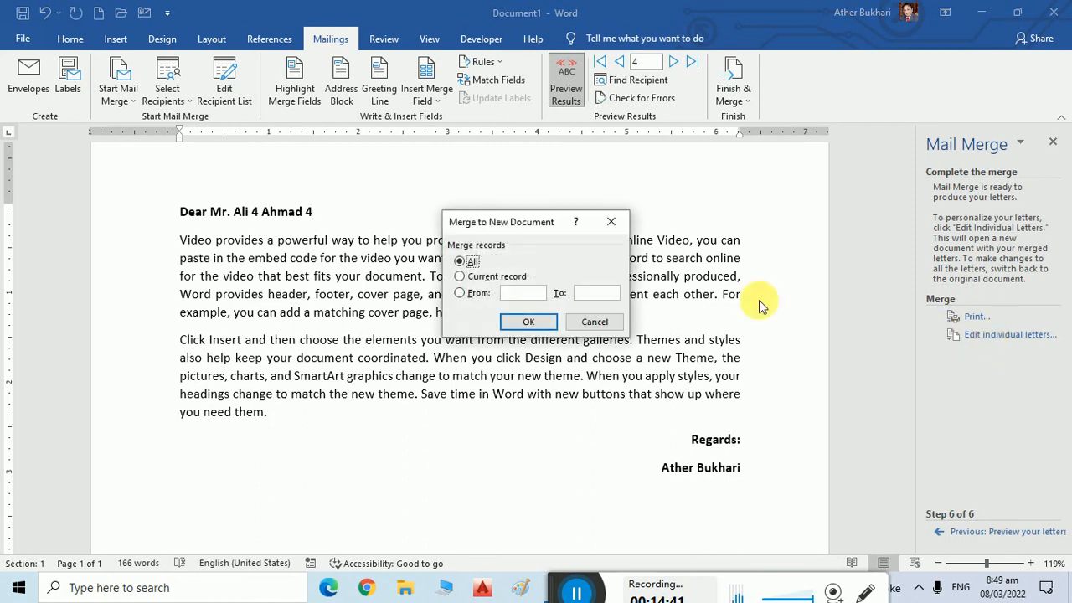
pyautogui.click(484, 295)
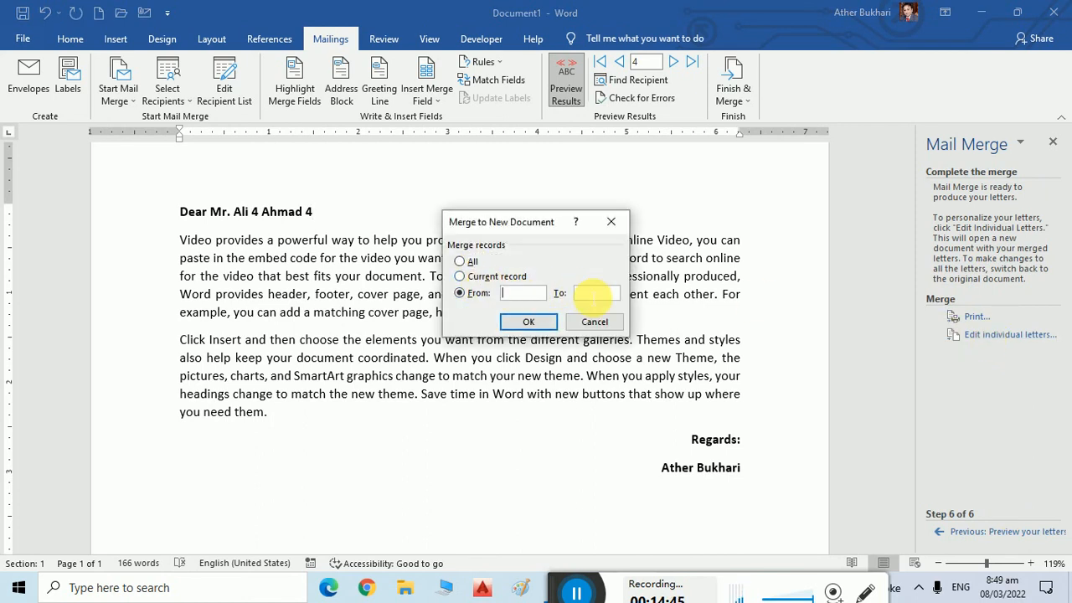
pyautogui.click(468, 264)
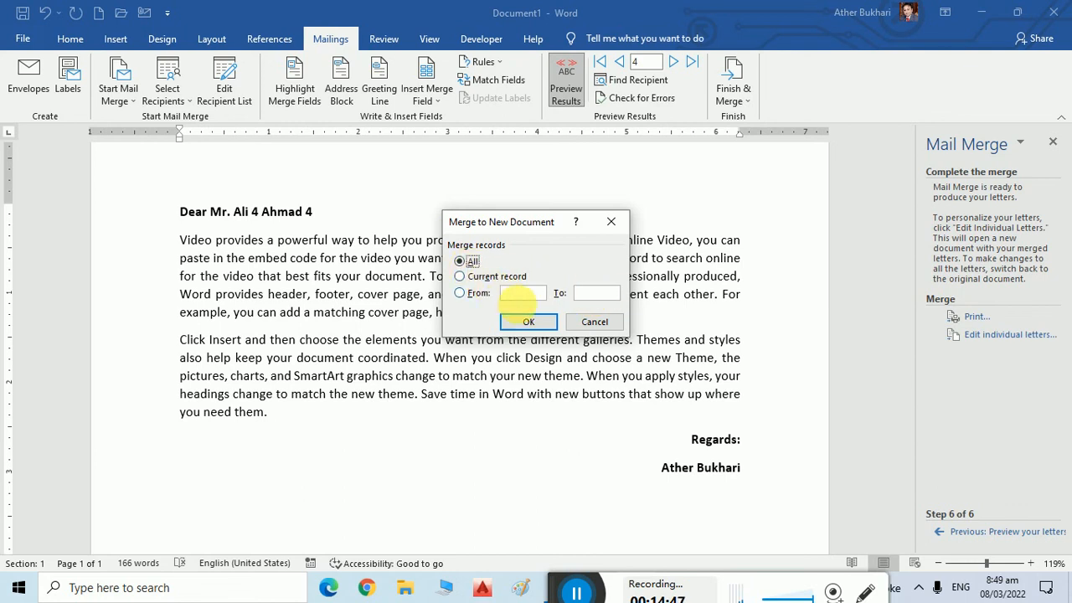
pyautogui.click(534, 322)
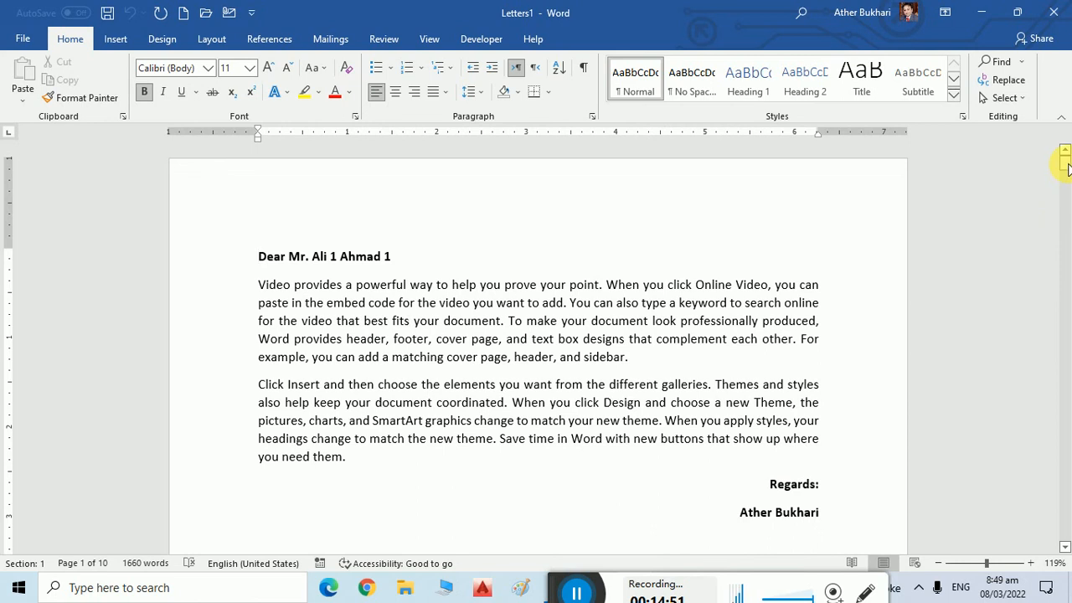
pyautogui.moveTo(1065, 166); pyautogui.dragTo(1065, 187)
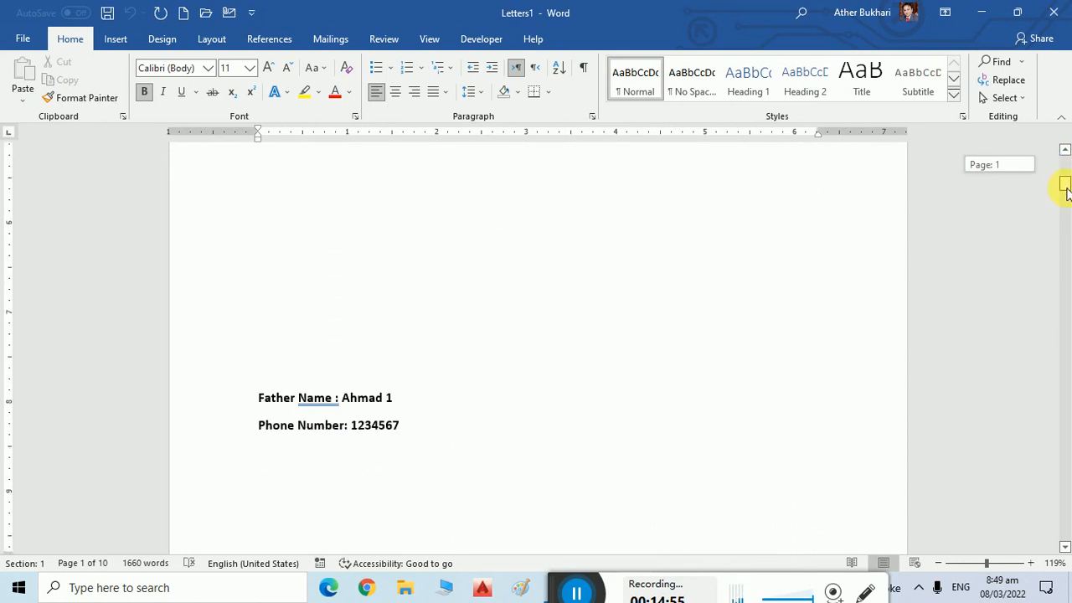
pyautogui.moveTo(1065, 188); pyautogui.dragTo(1061, 338)
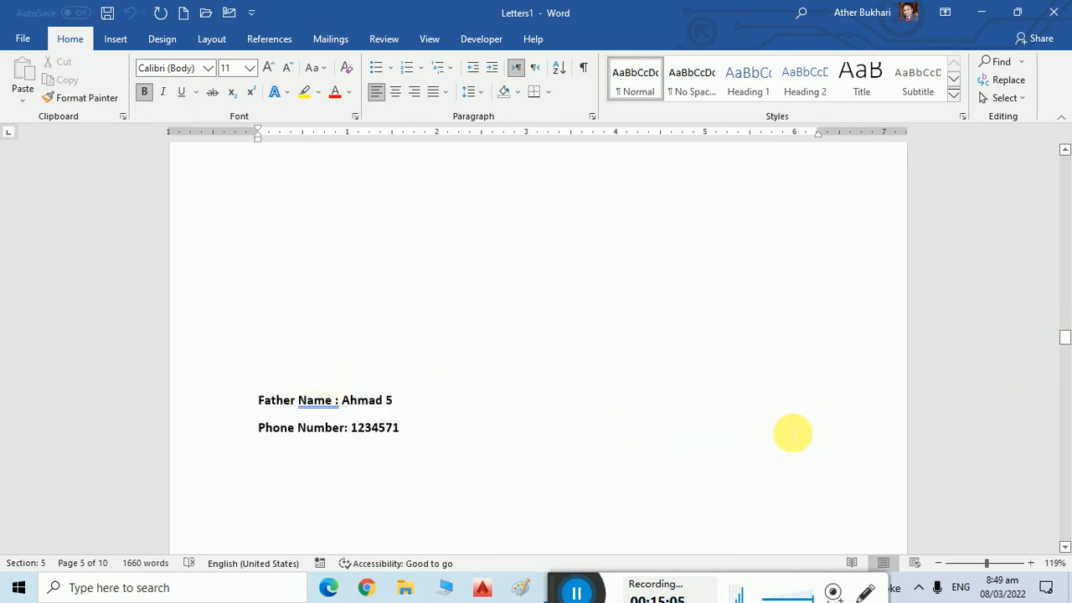
pyautogui.scroll(-15, 792, 432)
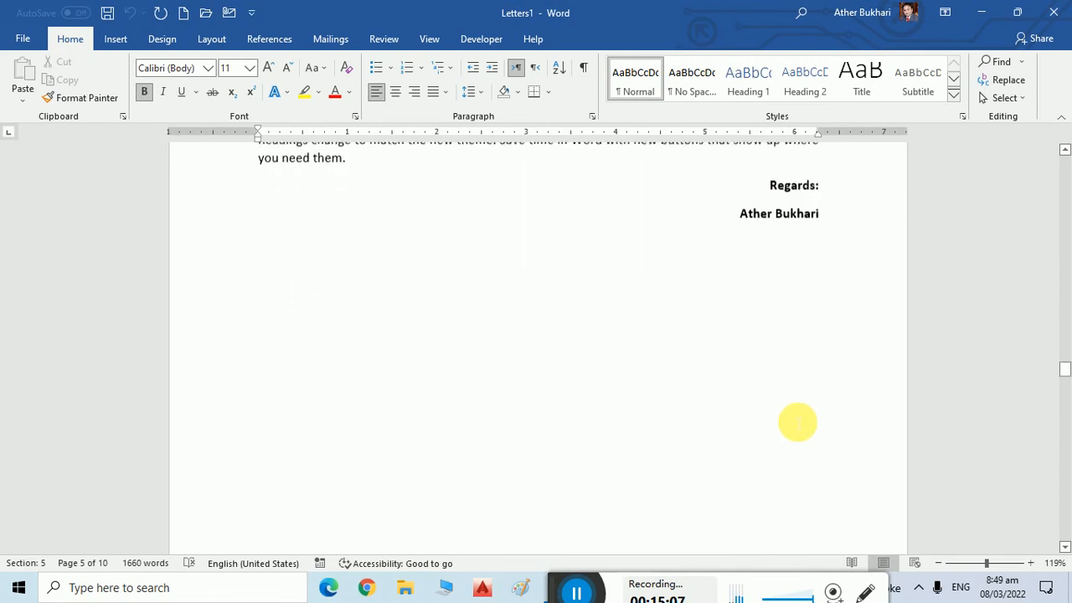
pyautogui.scroll(-15, 797, 421)
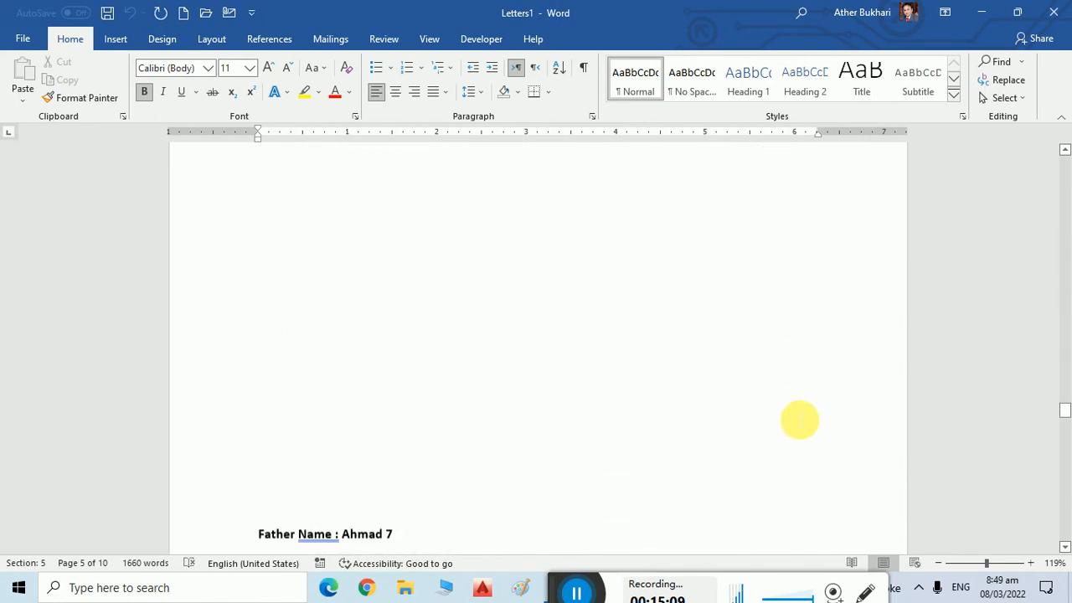
pyautogui.scroll(-20, 799, 420)
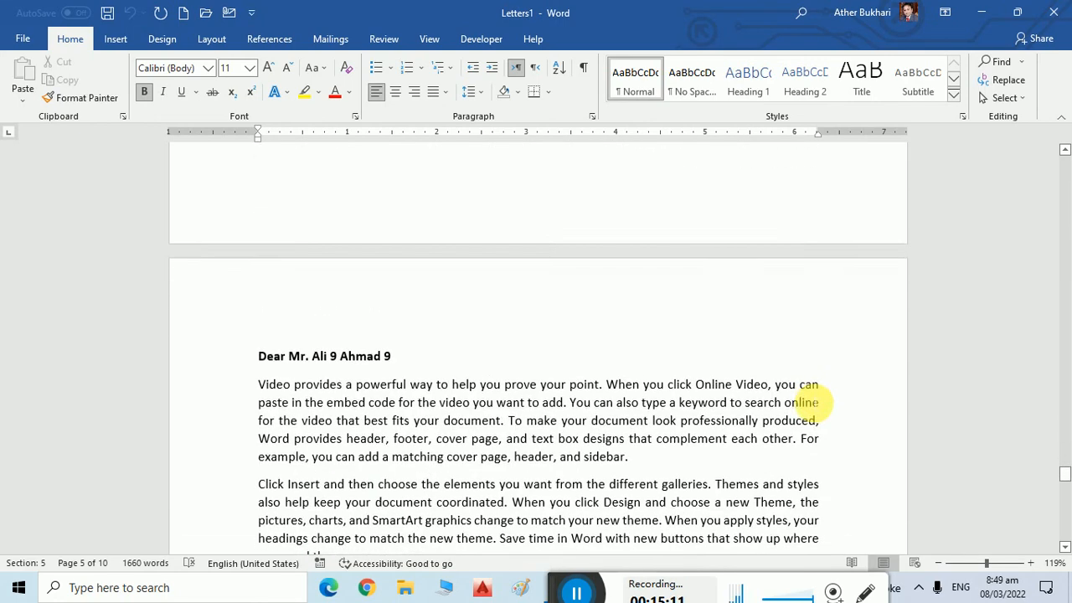
pyautogui.scroll(-15, 804, 403)
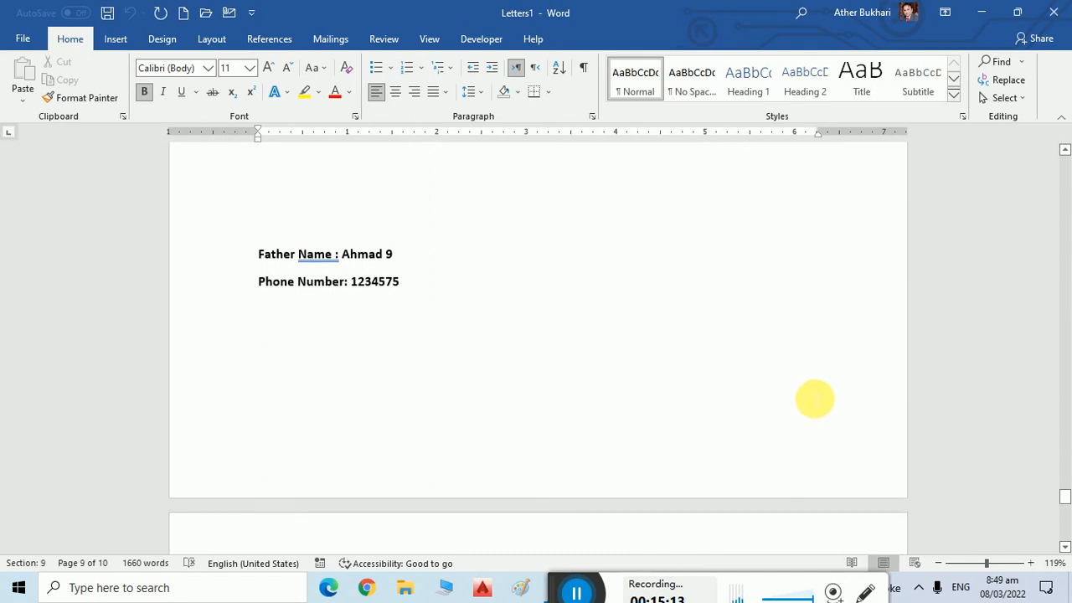
pyautogui.scroll(12, 815, 399)
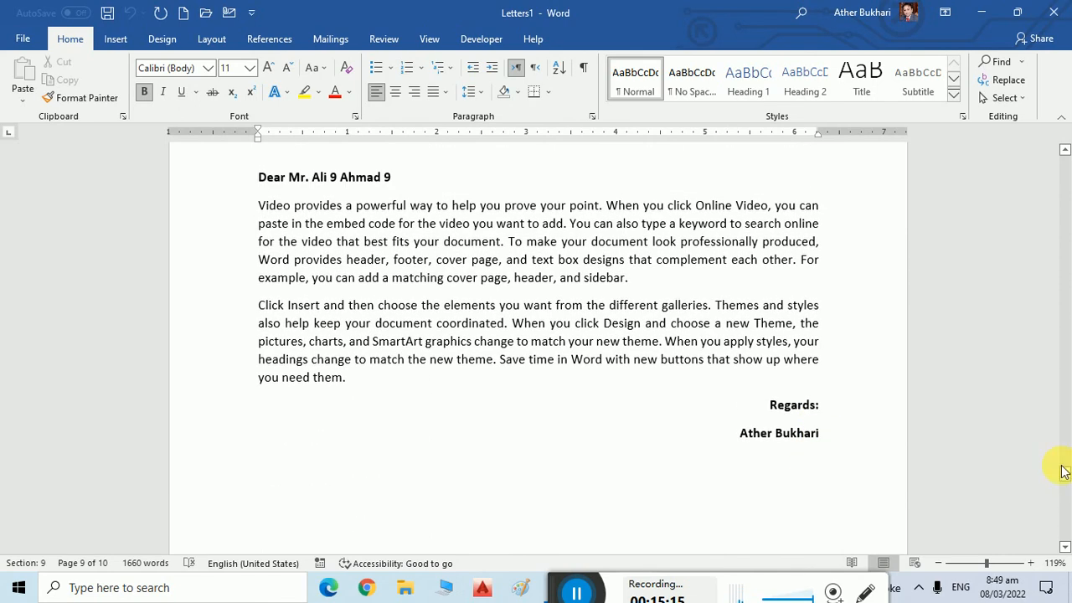
pyautogui.moveTo(1064, 471); pyautogui.dragTo(1056, 159)
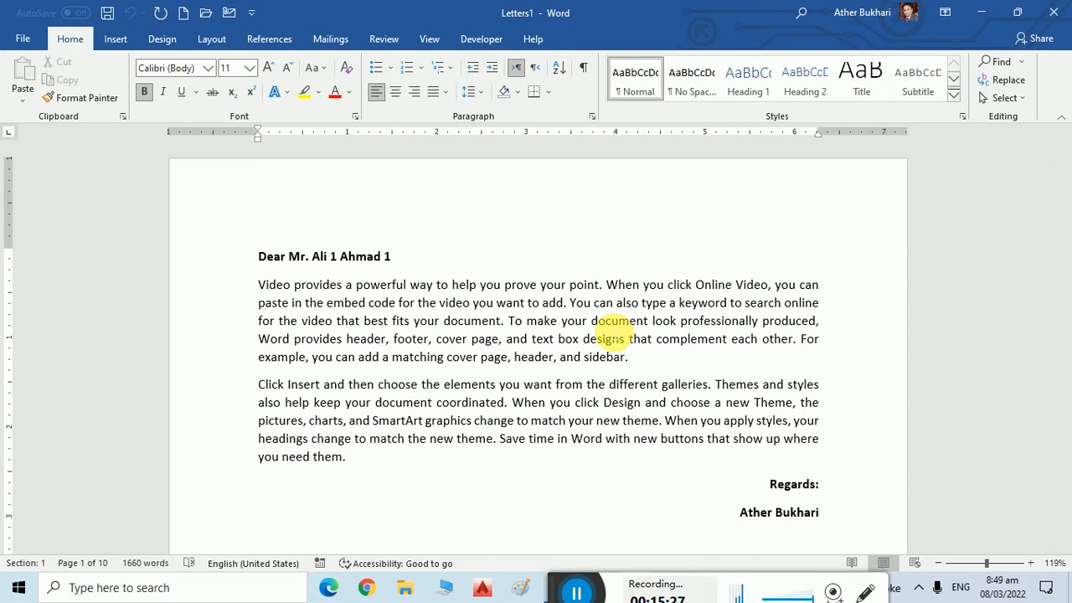
pyautogui.scroll(-10, 609, 333)
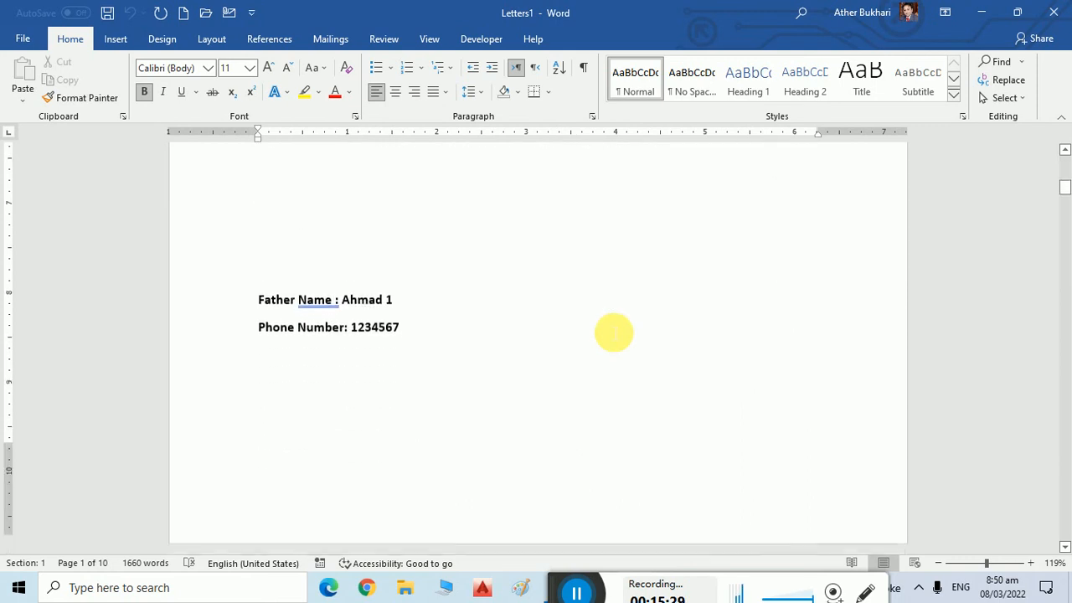